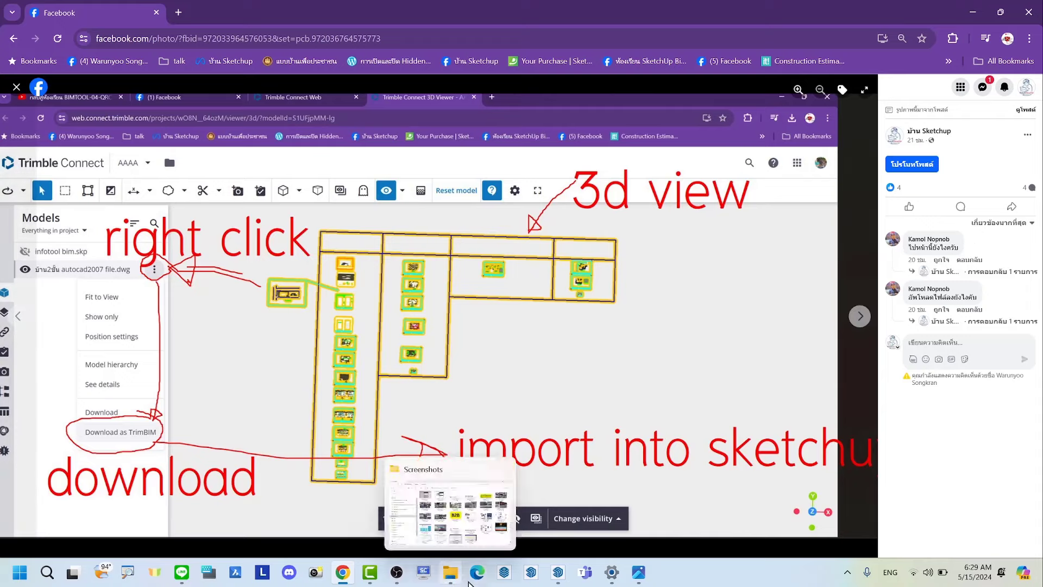
Open a new Microsoft Edge window beside the Facebook post with the Trimble Connect screenshot
click(478, 576)
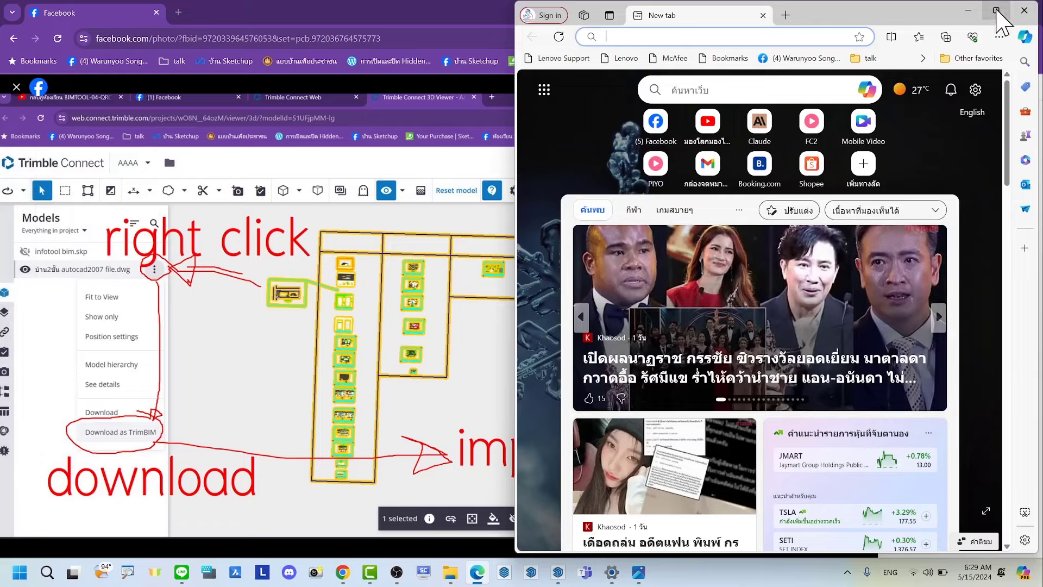
Maximize Edge and reach the Google homepage through a 'google' search
click(996, 11)
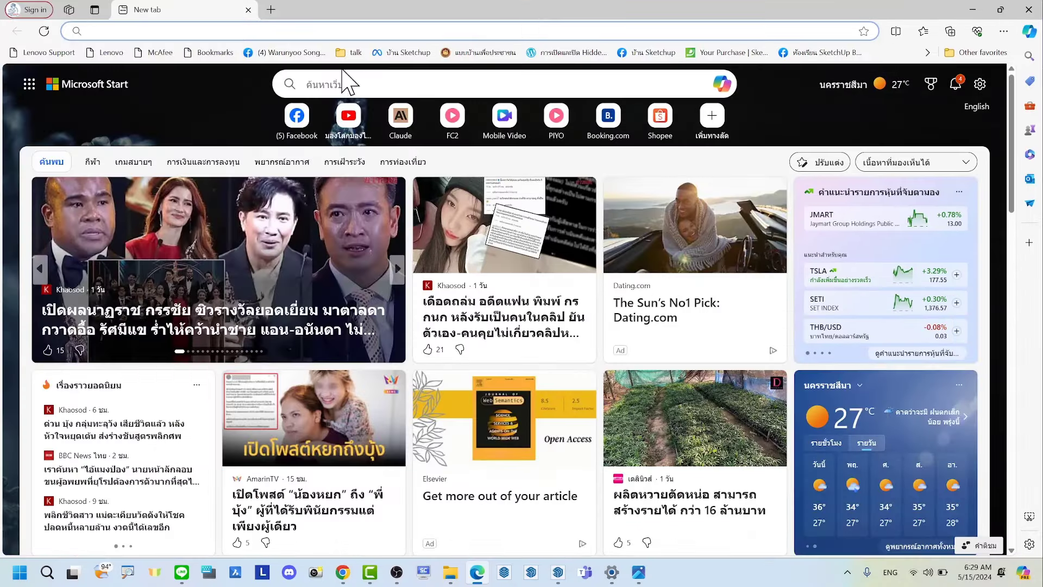
click(369, 85)
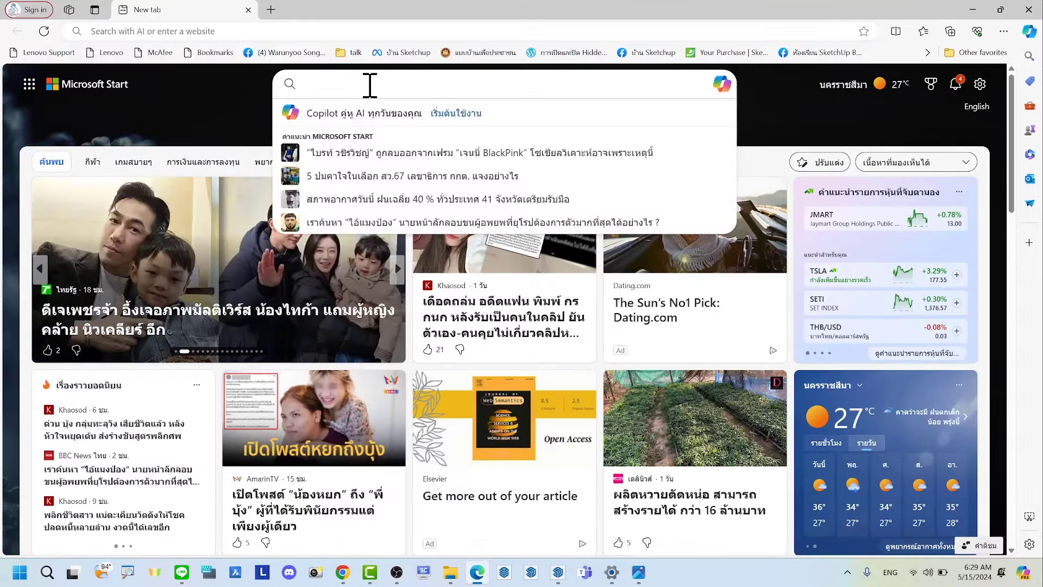
text(goo)
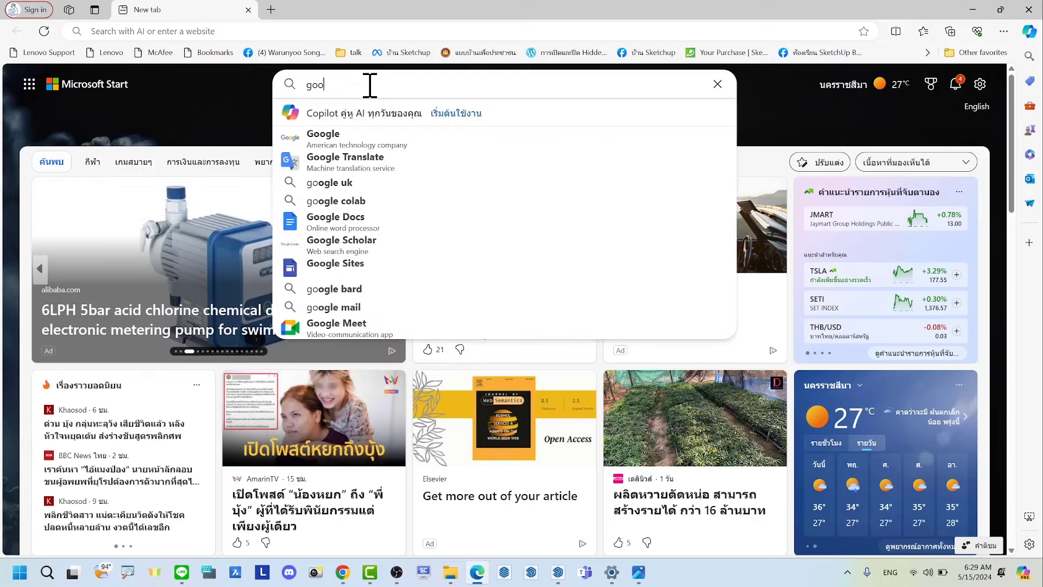
text(gle)
key(Return)
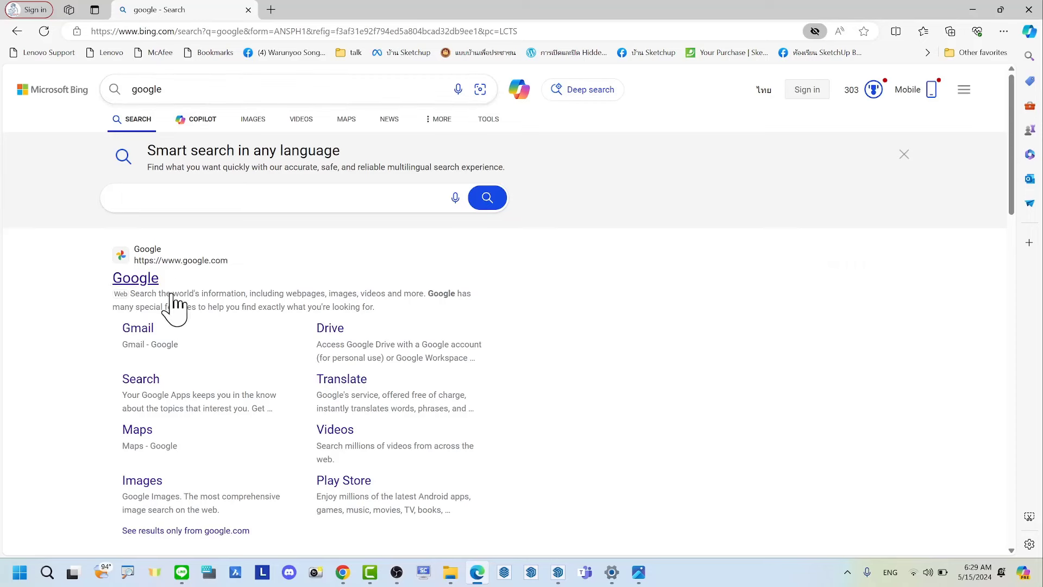
click(150, 280)
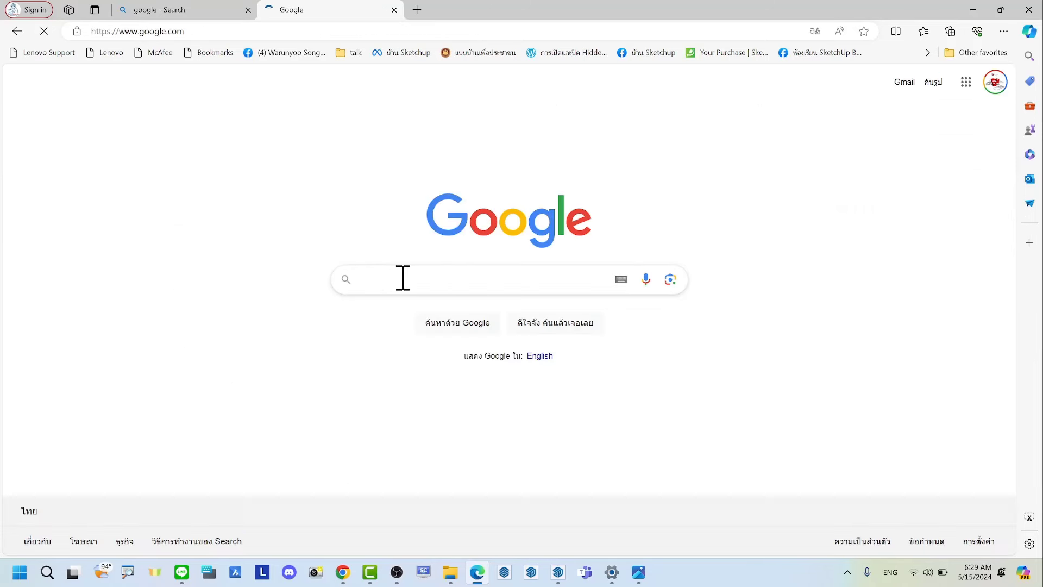
Search Google for 'trimble connect'
click(402, 278)
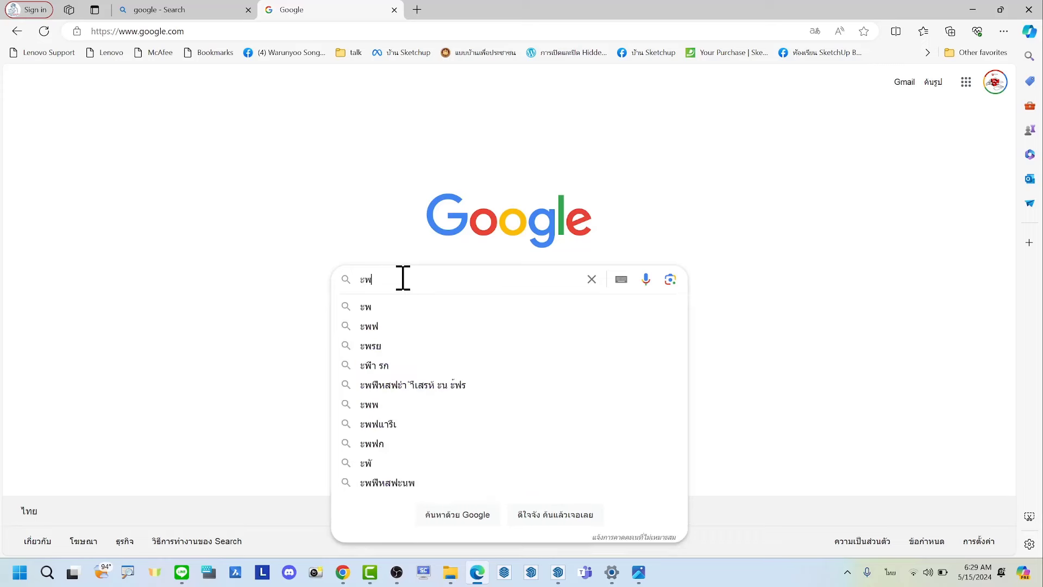
text(trimble )
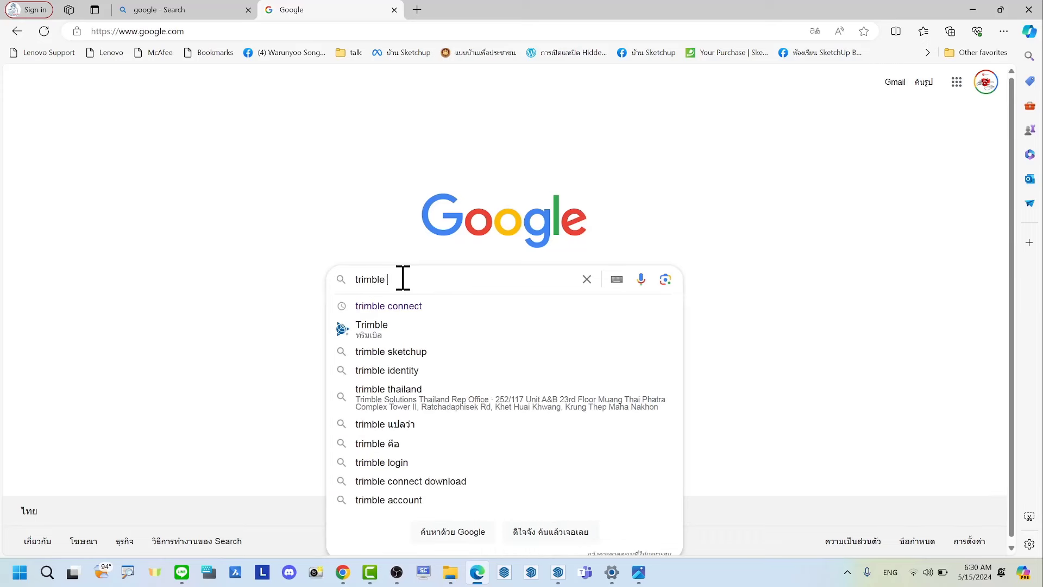
text(connect)
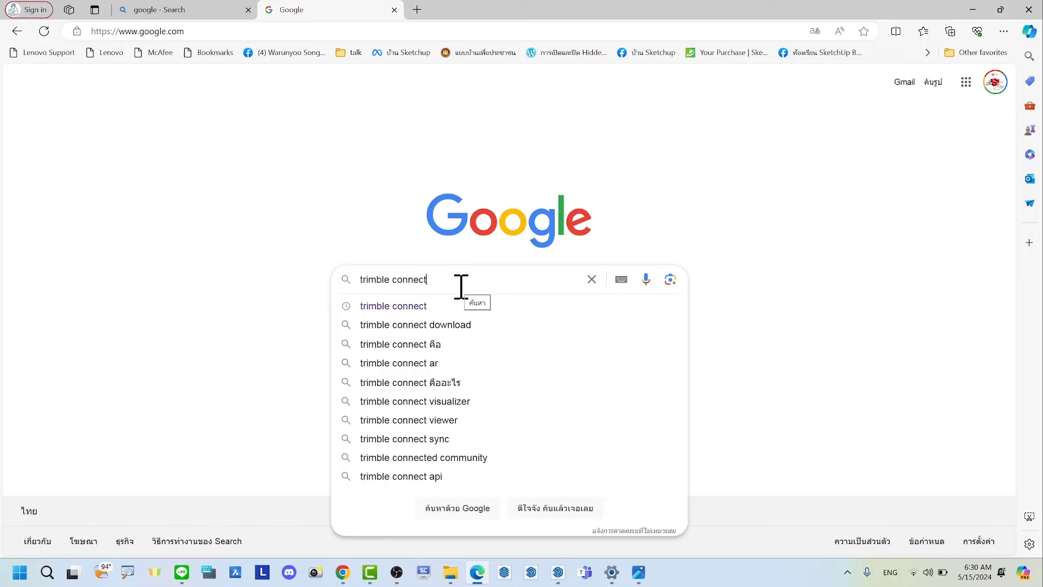
key(Return)
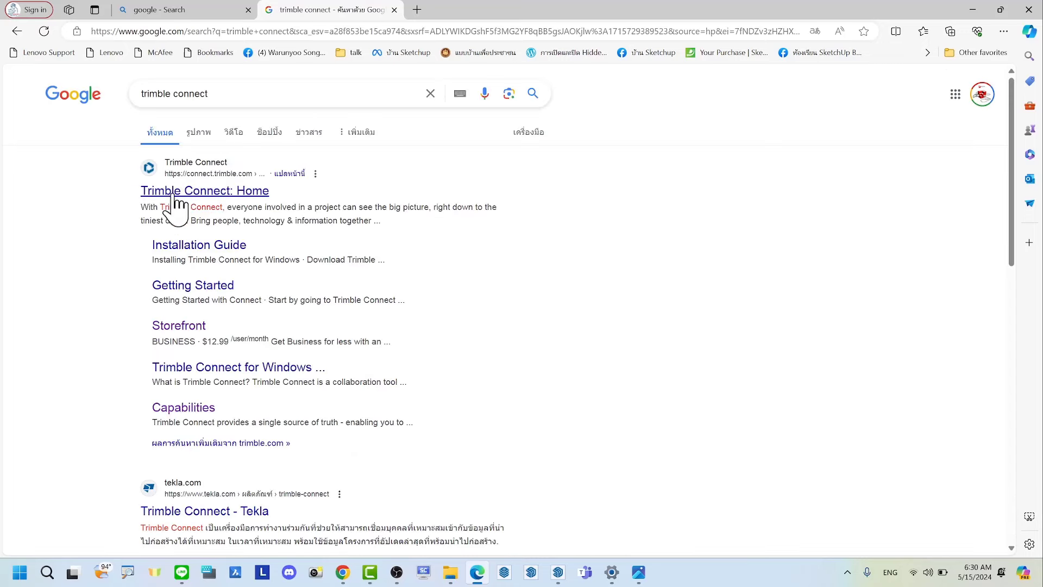
Open the Trimble Connect: Home result and sign in to the web app with Google
click(191, 196)
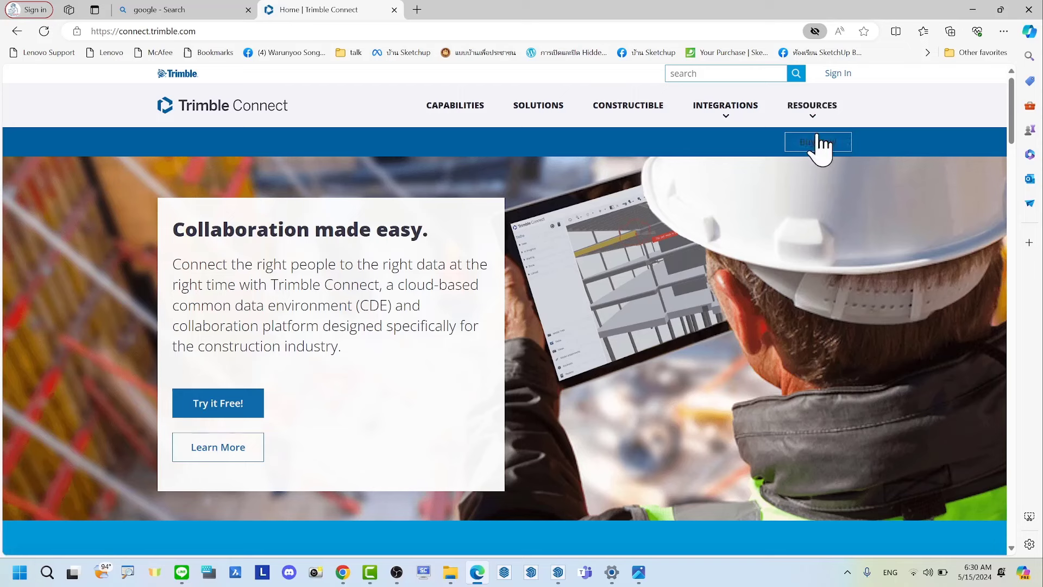
click(839, 76)
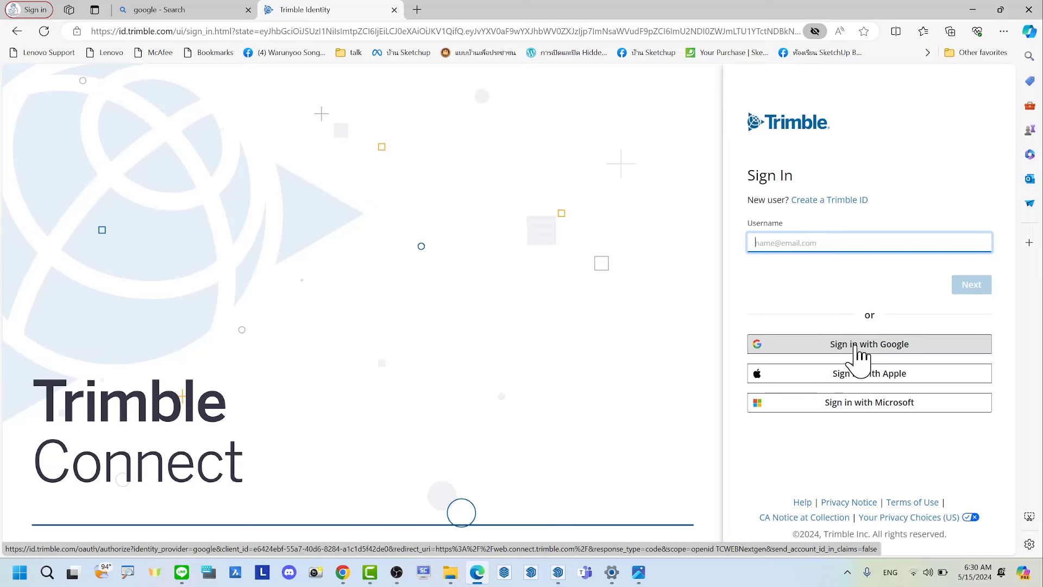
click(860, 358)
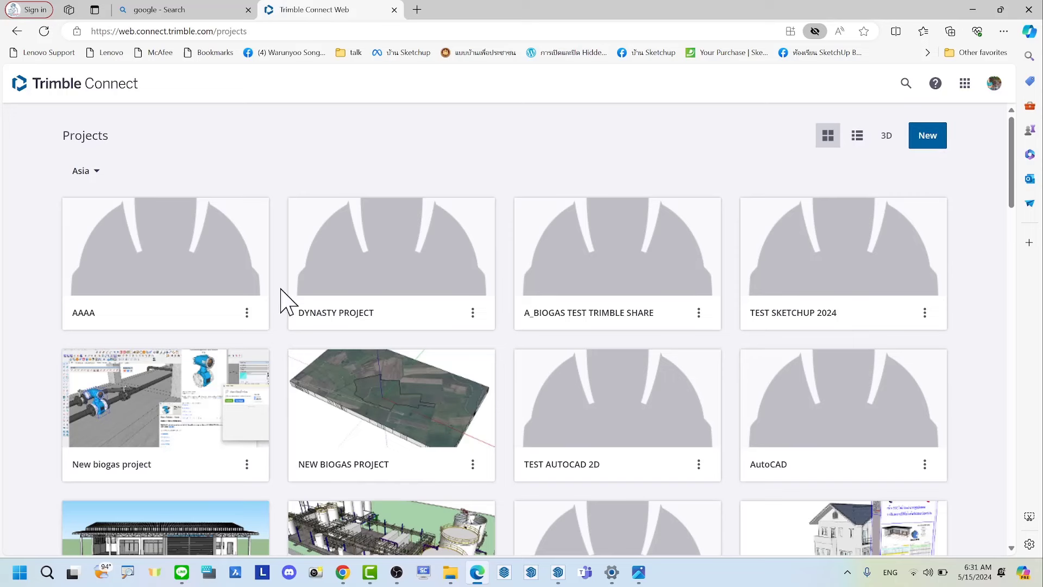
Start a new project named 'แปลงไฟล์ 2D CAD เข้า SketchUp', switching between Thai and English input
scroll(531, 337, down, 5)
scroll(530, 337, up, 5)
mouse_move(920, 106)
mouse_down()
mouse_move(891, 158)
mouse_move(937, 96)
mouse_up()
drag(883, 155, 805, 174)
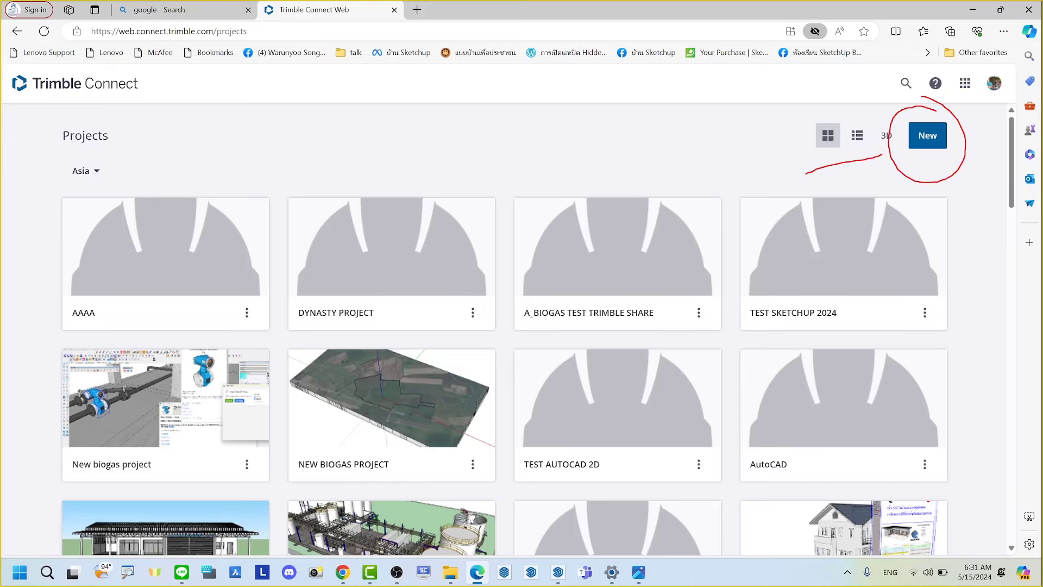
click(925, 139)
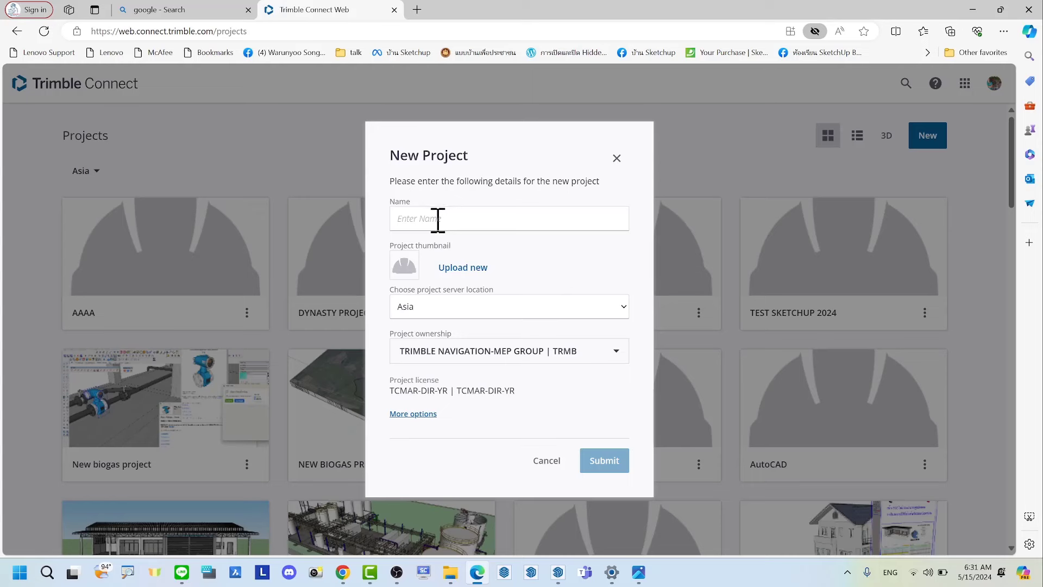
click(438, 220)
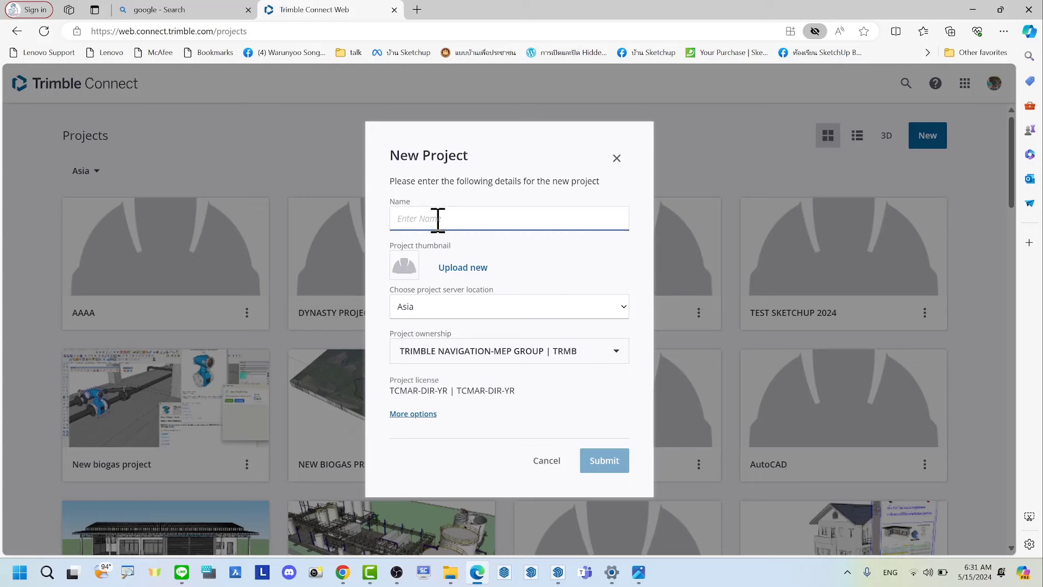
key(alt+shift)
text(น)
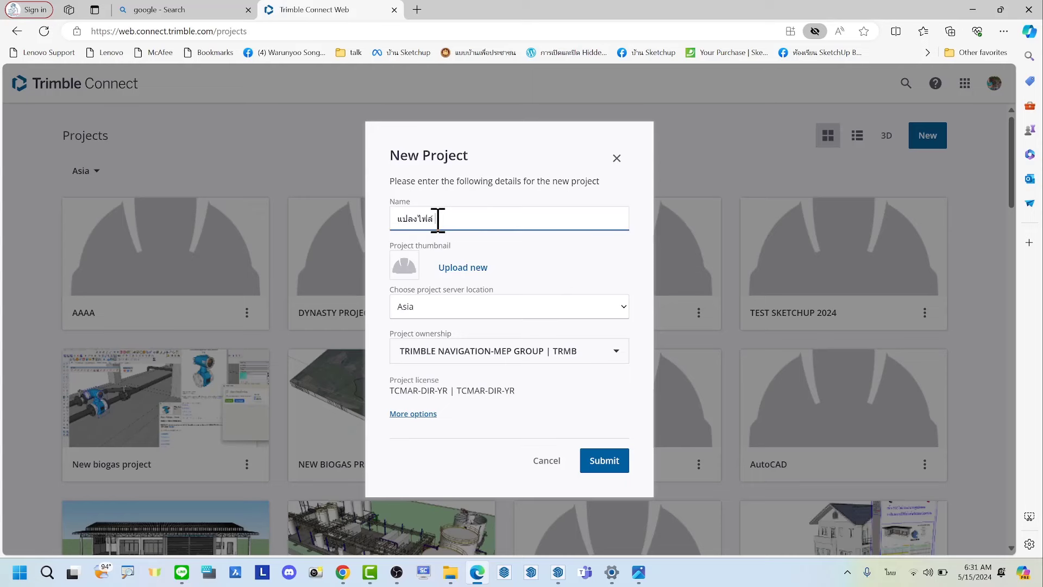
key(alt+shift)
text(2D CAD เข้า)
key(alt+shift)
text( SketchUp)
Keep Asia as the server location and submit the new project
click(455, 314)
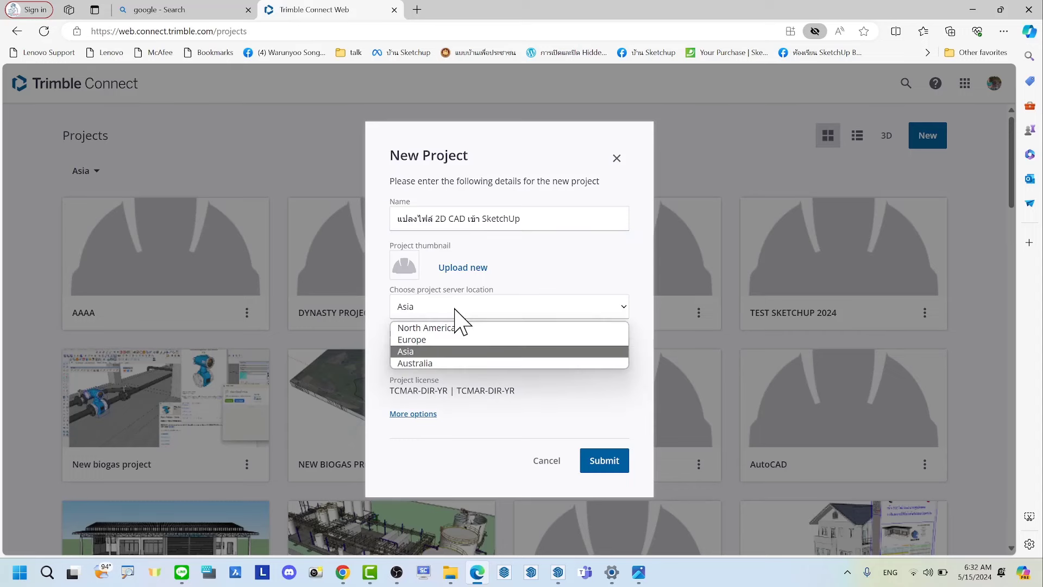
click(434, 351)
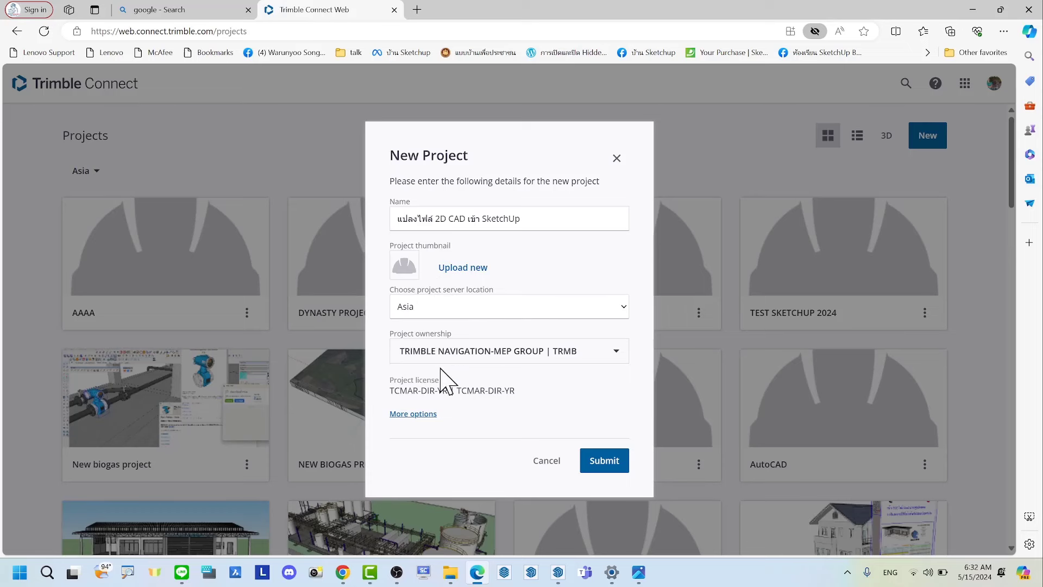
click(602, 463)
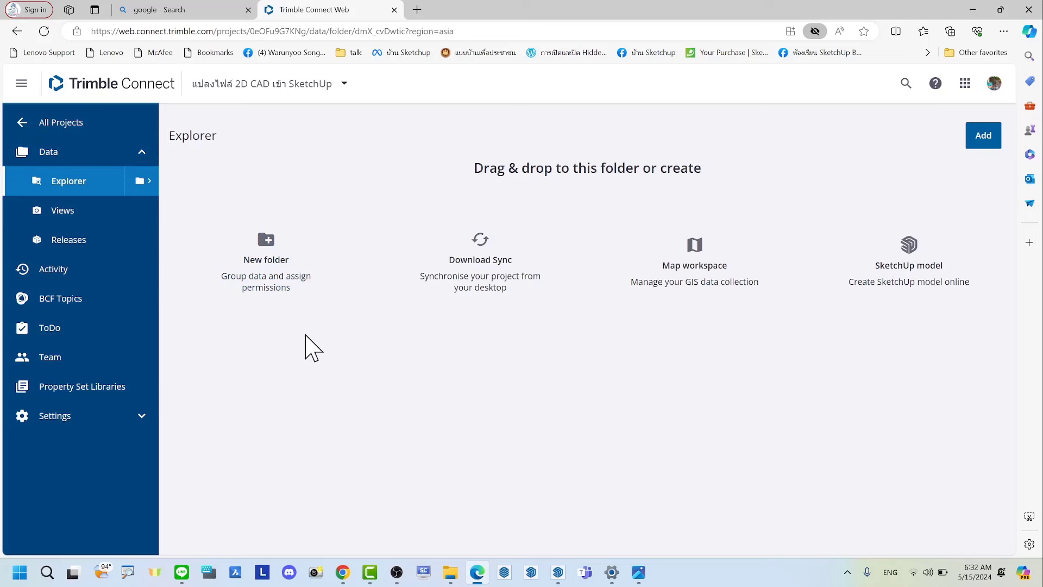
drag(355, 326, 46, 140)
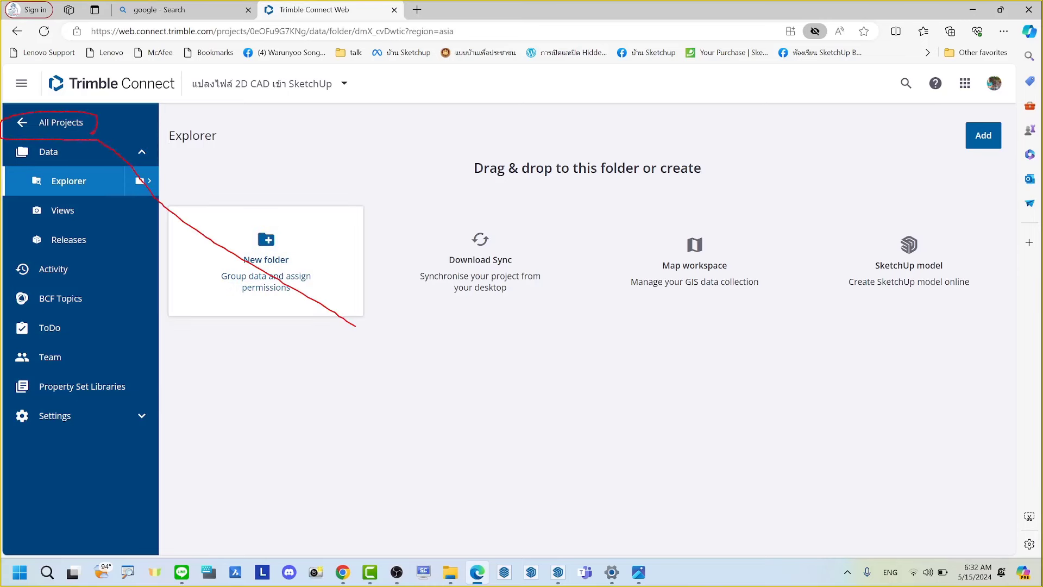
drag(97, 136, 137, 138)
key(Escape)
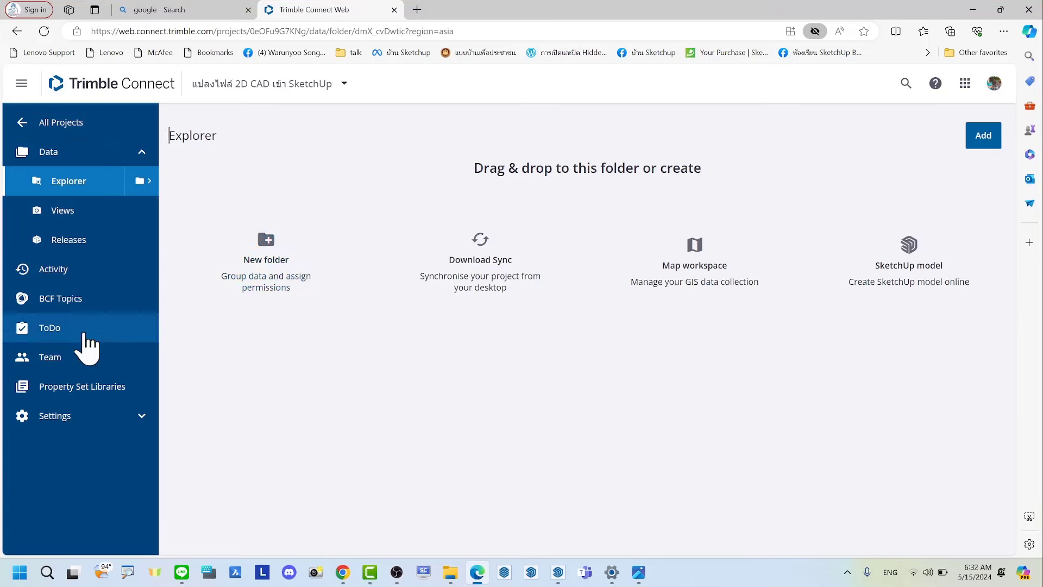
key(ctrl+2)
mouse_move(325, 244)
mouse_down()
mouse_move(265, 310)
mouse_move(327, 318)
mouse_up()
drag(373, 404, 306, 294)
drag(558, 288, 532, 297)
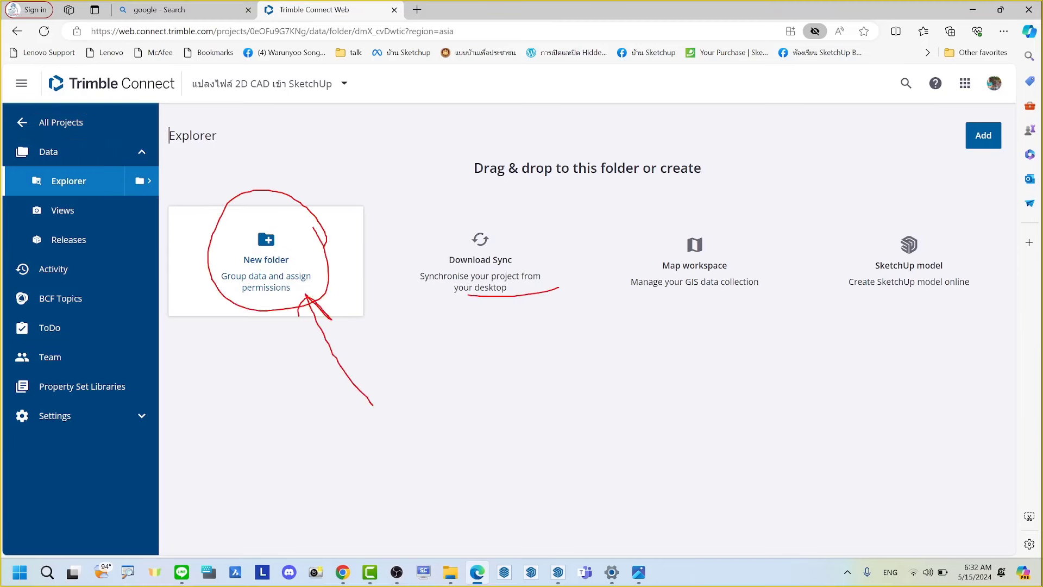
mouse_move(554, 382)
mouse_down()
mouse_move(497, 288)
mouse_move(471, 337)
mouse_move(495, 280)
mouse_move(543, 303)
mouse_move(481, 329)
mouse_up()
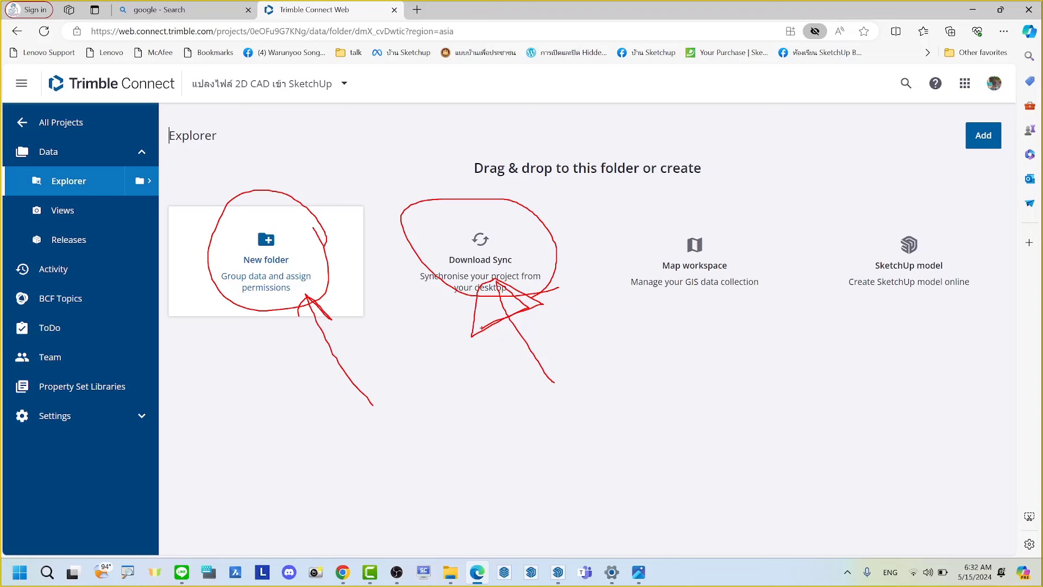
mouse_move(456, 210)
mouse_down()
mouse_move(315, 155)
mouse_move(298, 177)
mouse_move(308, 148)
mouse_move(272, 183)
mouse_move(319, 192)
mouse_move(305, 163)
mouse_move(277, 178)
mouse_move(318, 200)
mouse_up()
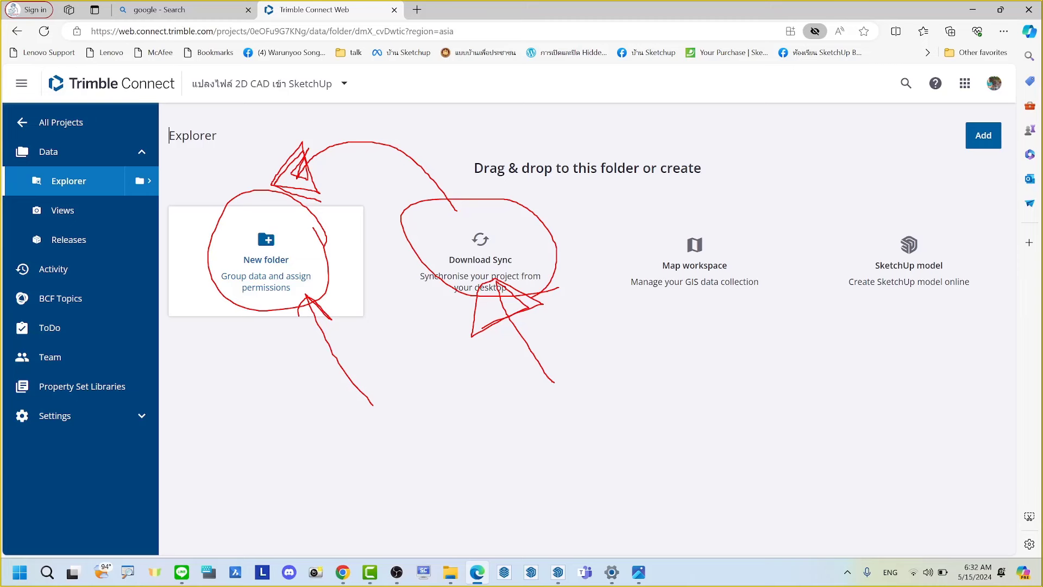
key(Escape)
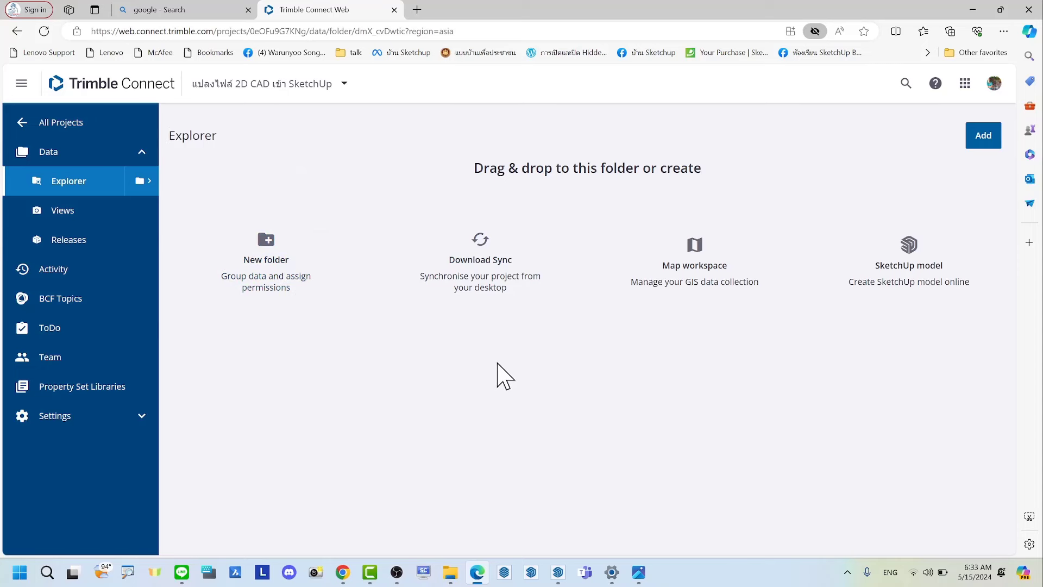
mouse_move(463, 388)
mouse_down()
mouse_move(846, 220)
mouse_move(951, 126)
mouse_move(1014, 142)
mouse_move(906, 173)
mouse_move(957, 178)
mouse_up()
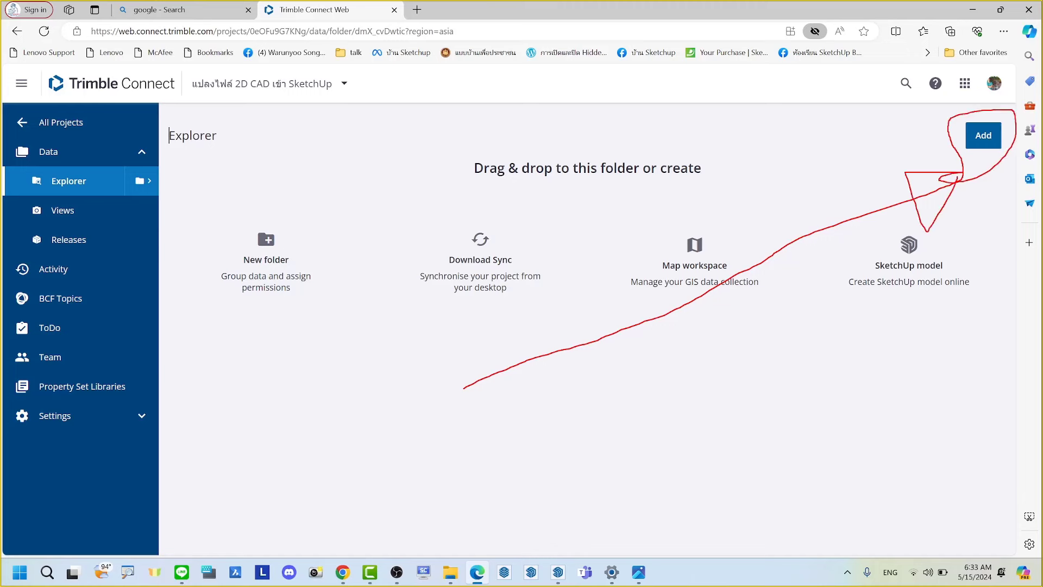
key(Escape)
Upload 'บ้าน2ชั้น autocad2007 file.dwg' from the desktop บ้าน2ชั้น folder into the project
click(985, 137)
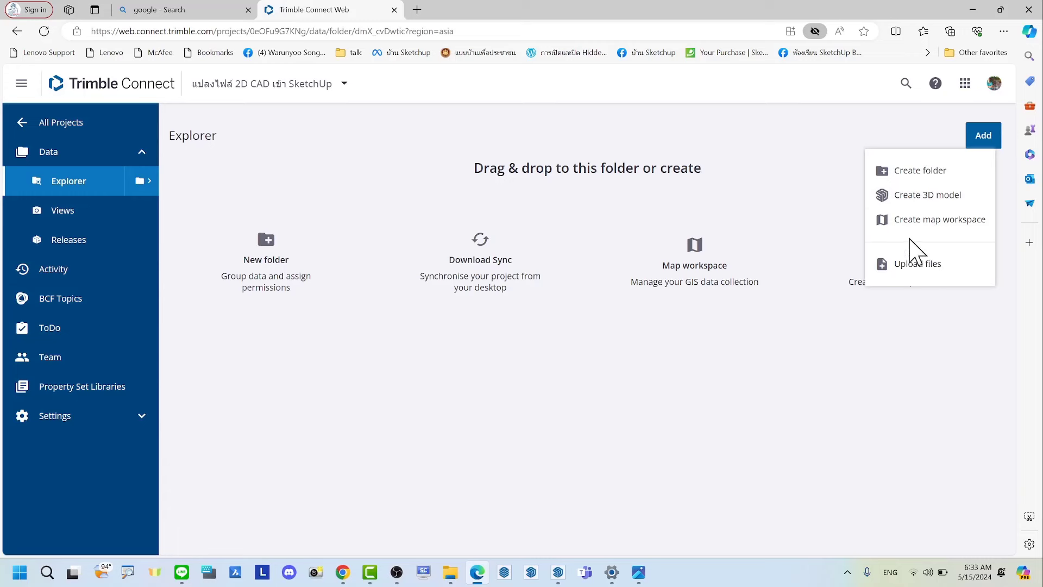
click(909, 272)
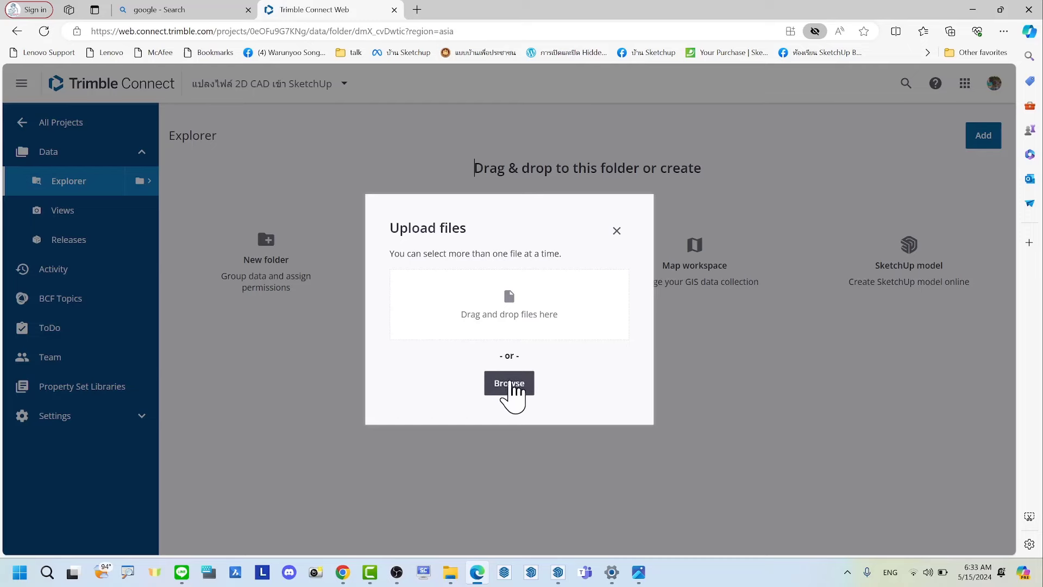
click(510, 389)
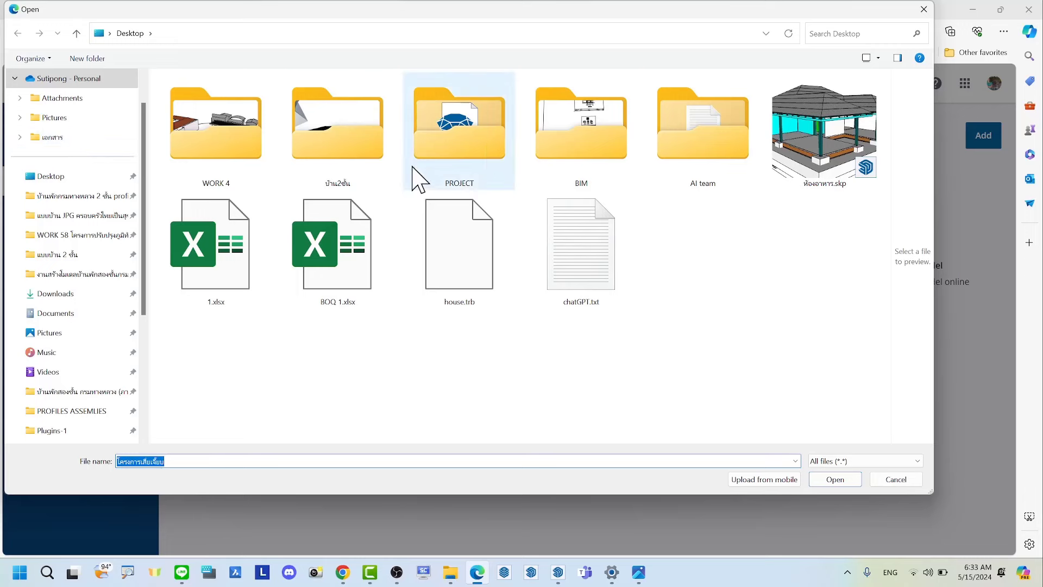
click(336, 144)
double_click(335, 143)
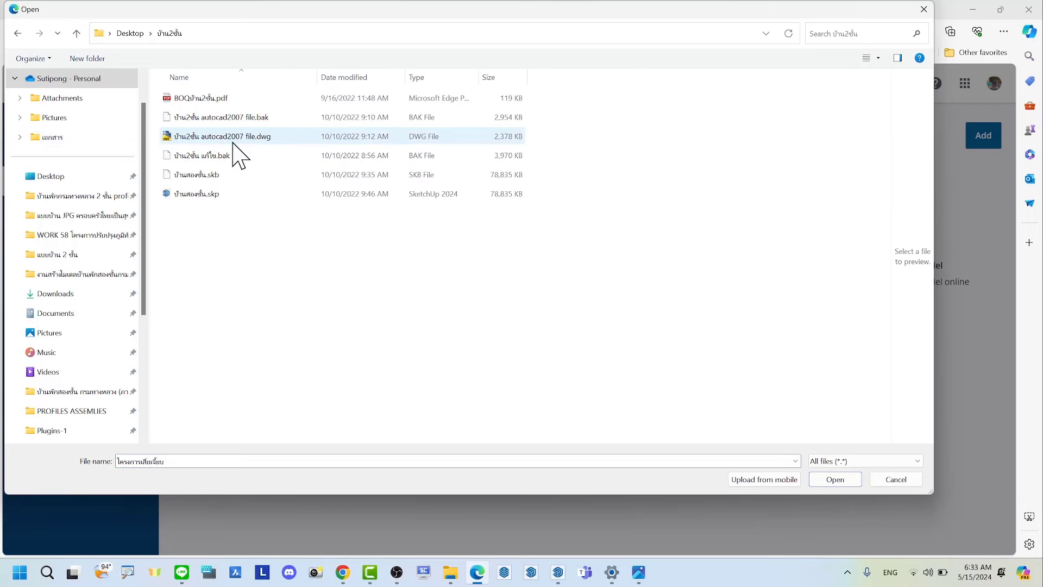
click(220, 137)
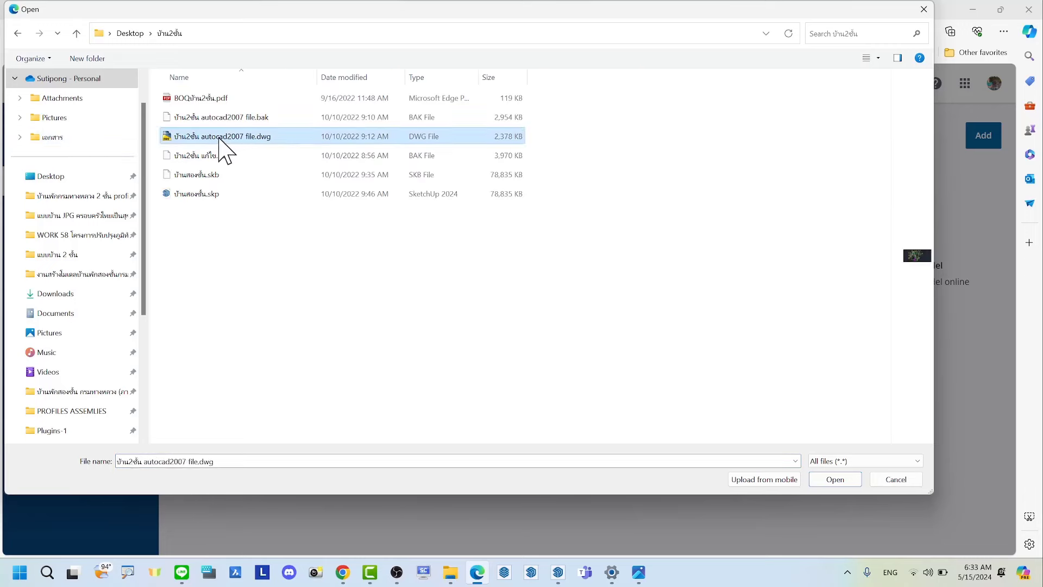
mouse_move(212, 140)
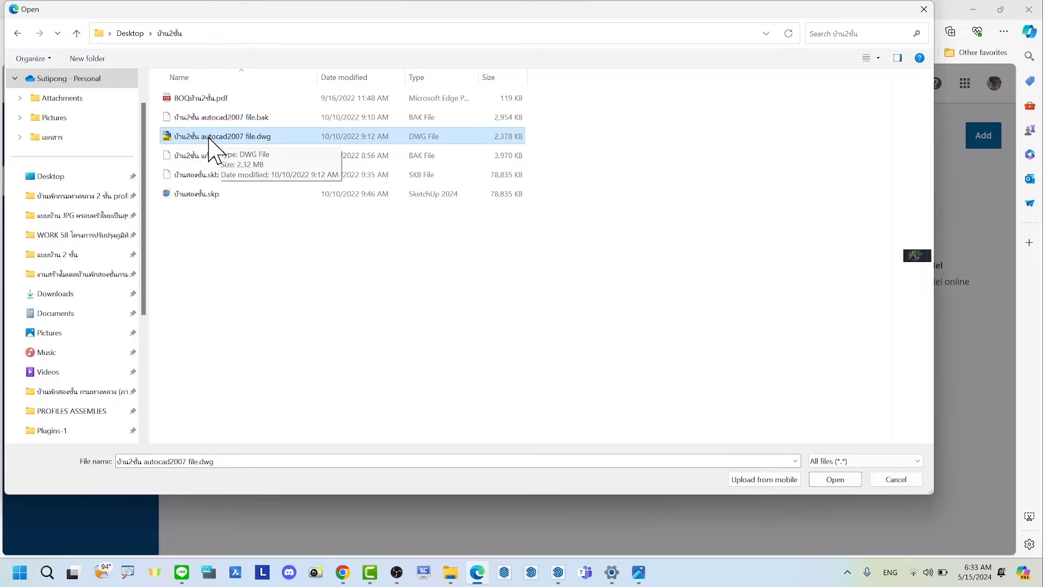
double_click(209, 139)
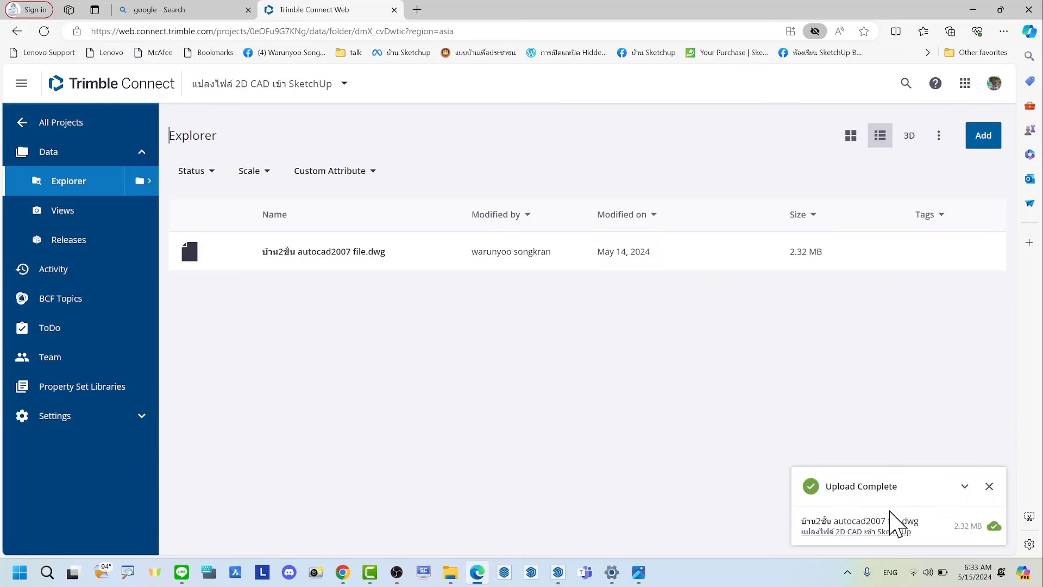
Dismiss the upload notice, select the uploaded DWG and list its CAD, 3D and 2D viewer options
click(989, 486)
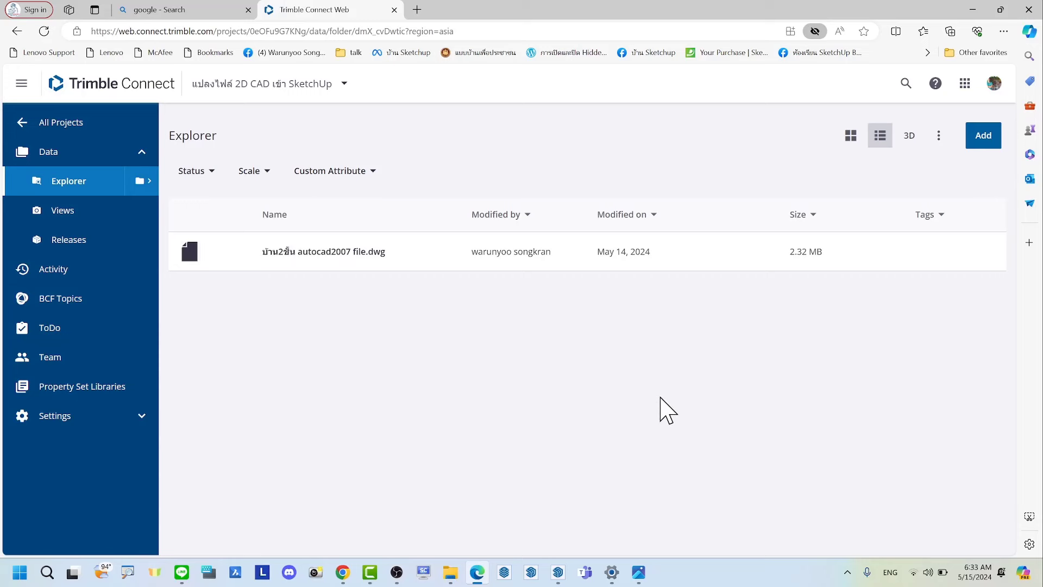
mouse_move(326, 251)
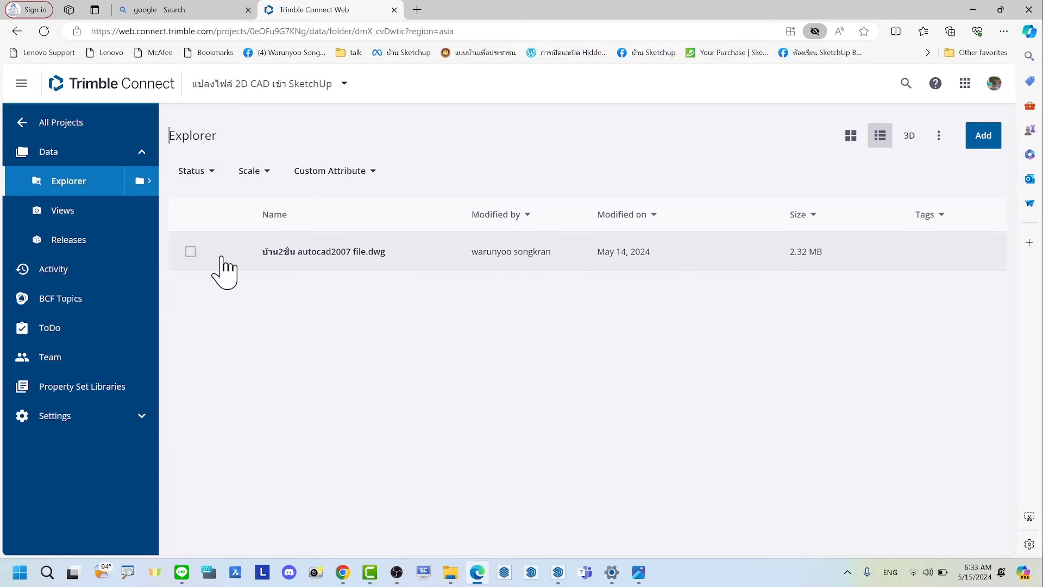
click(191, 252)
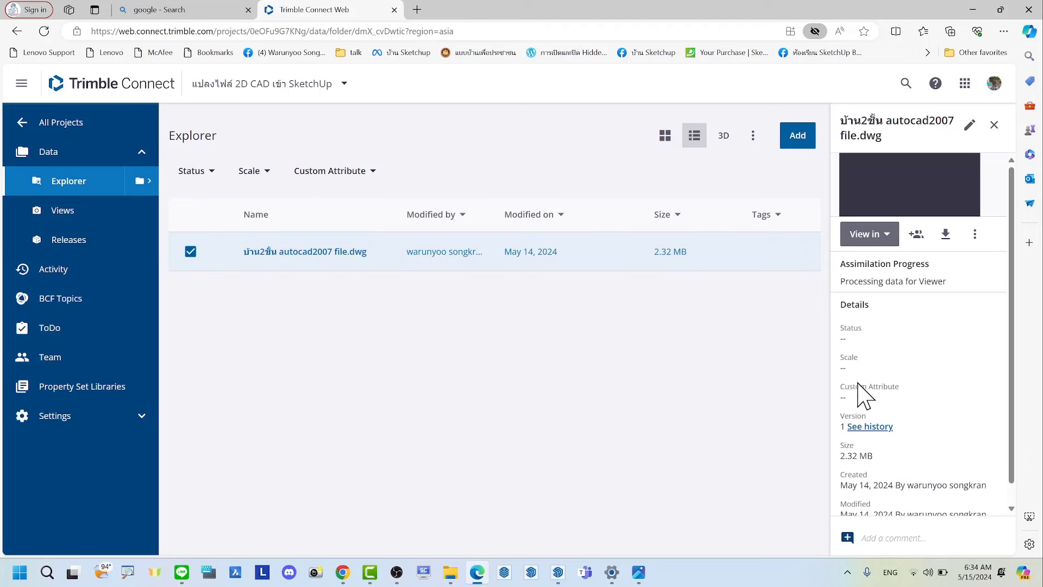
scroll(916, 307, down, 1)
scroll(915, 294, up, 1)
click(886, 235)
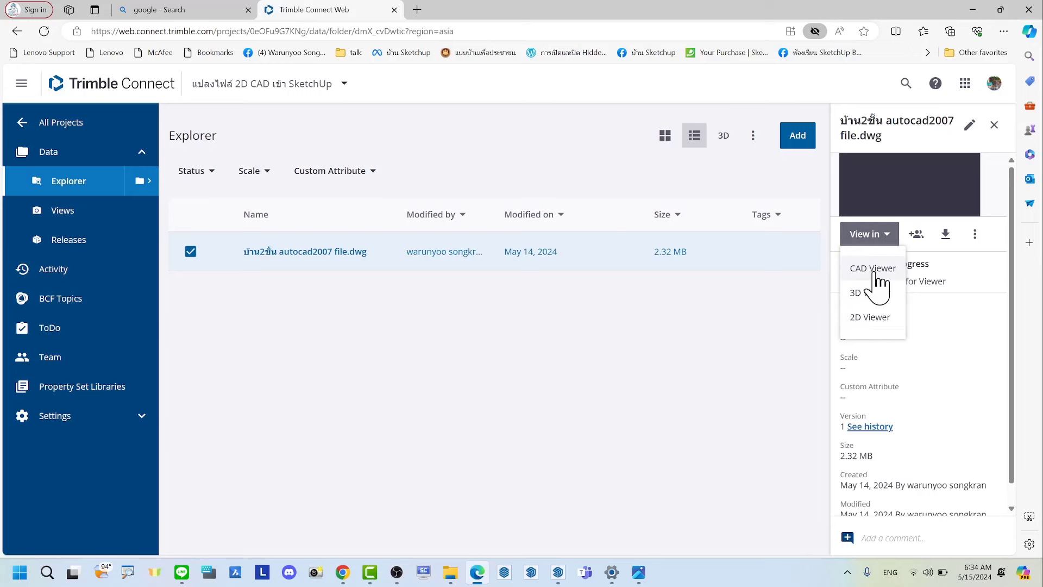
click(877, 269)
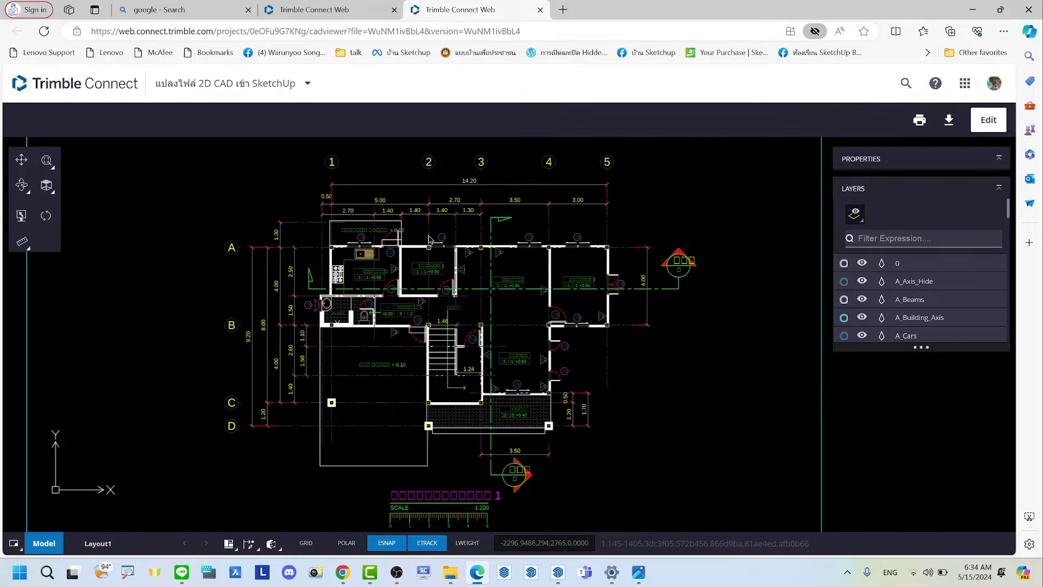
scroll(468, 291, down, 2)
scroll(468, 294, down, 2)
scroll(471, 304, down, 3)
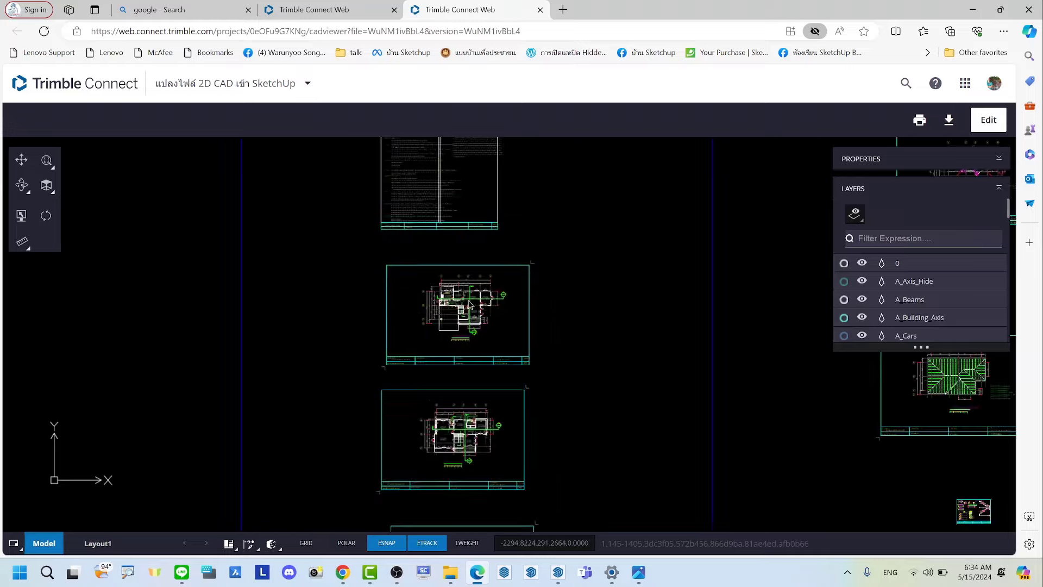
scroll(470, 305, down, 3)
scroll(467, 293, down, 2)
scroll(459, 181, up, 1)
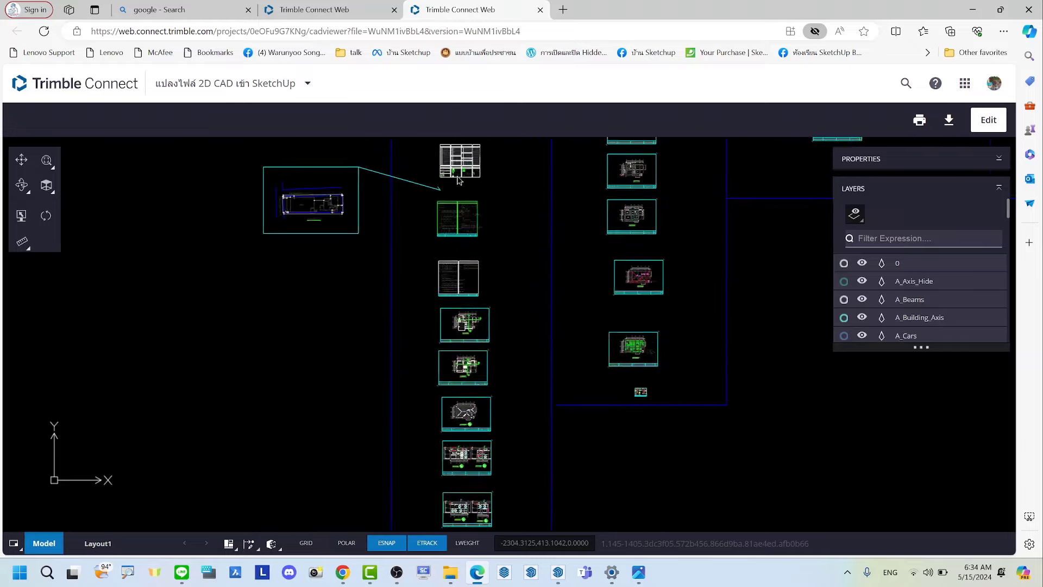
scroll(459, 216, up, 1)
scroll(458, 239, up, 3)
scroll(458, 272, up, 4)
scroll(458, 282, up, 3)
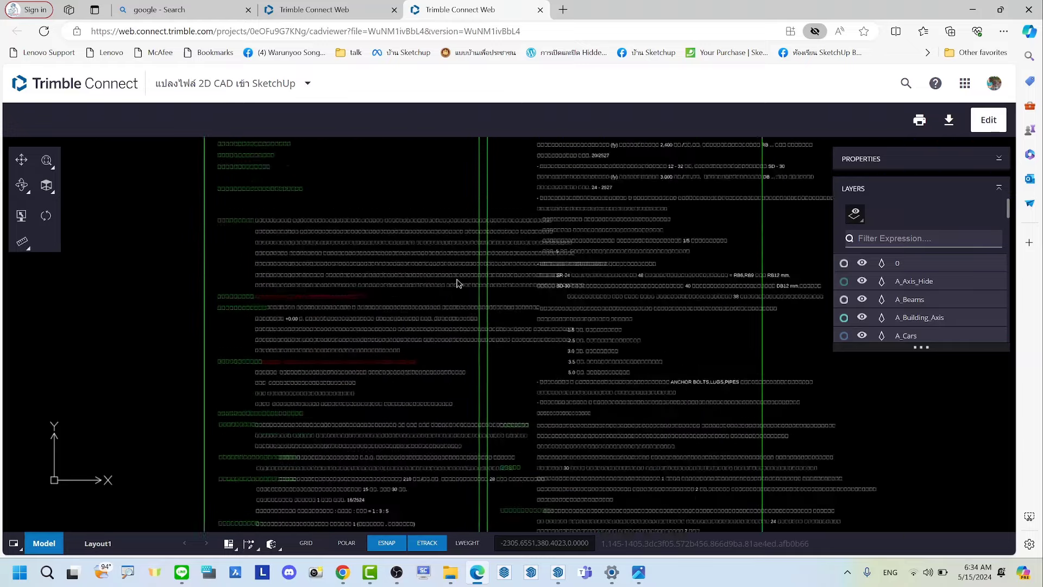
scroll(441, 291, down, 5)
scroll(441, 291, down, 2)
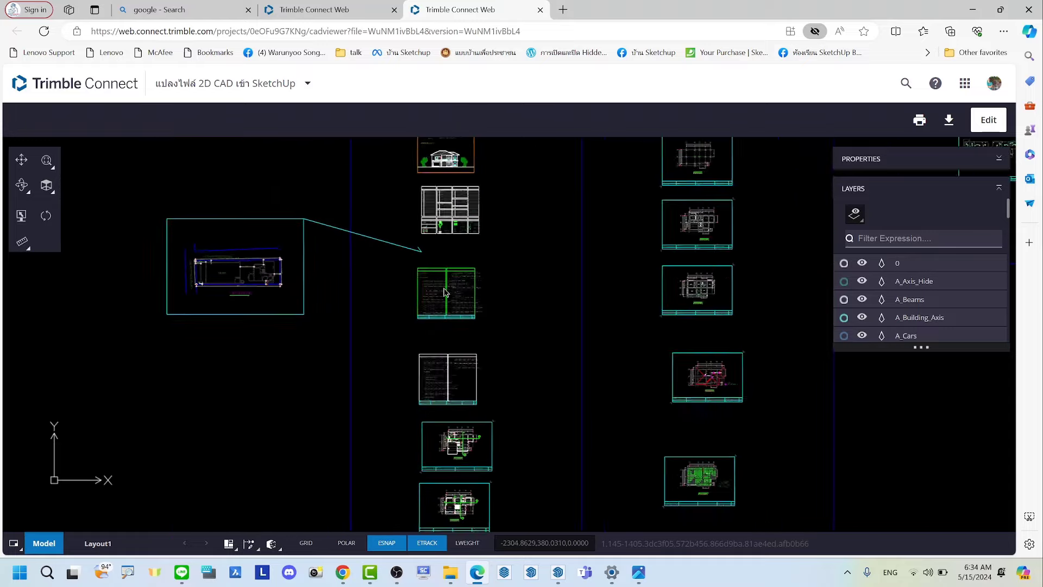
scroll(443, 292, down, 2)
middle_drag(496, 333, 329, 401)
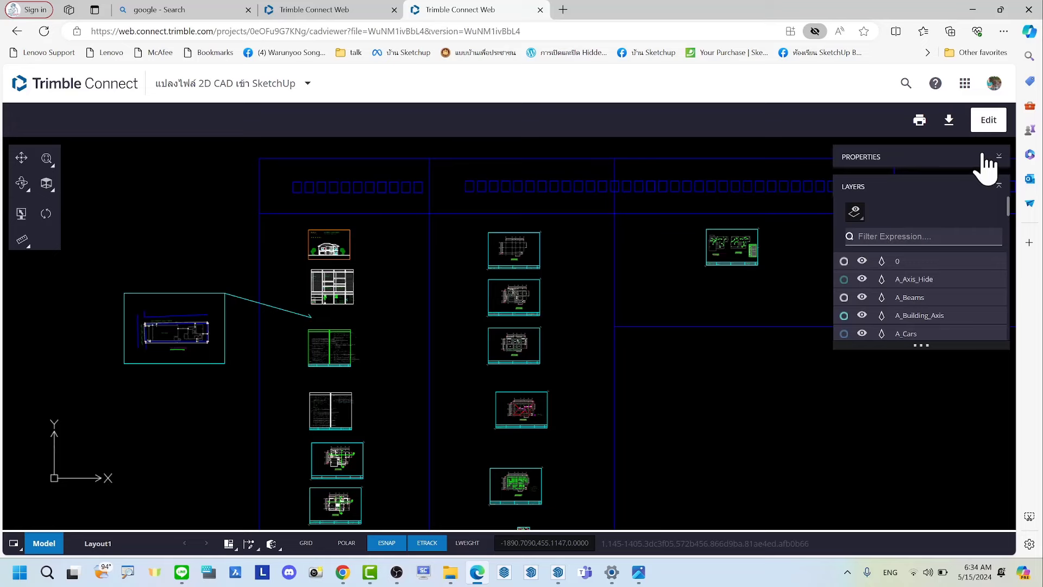
click(339, 11)
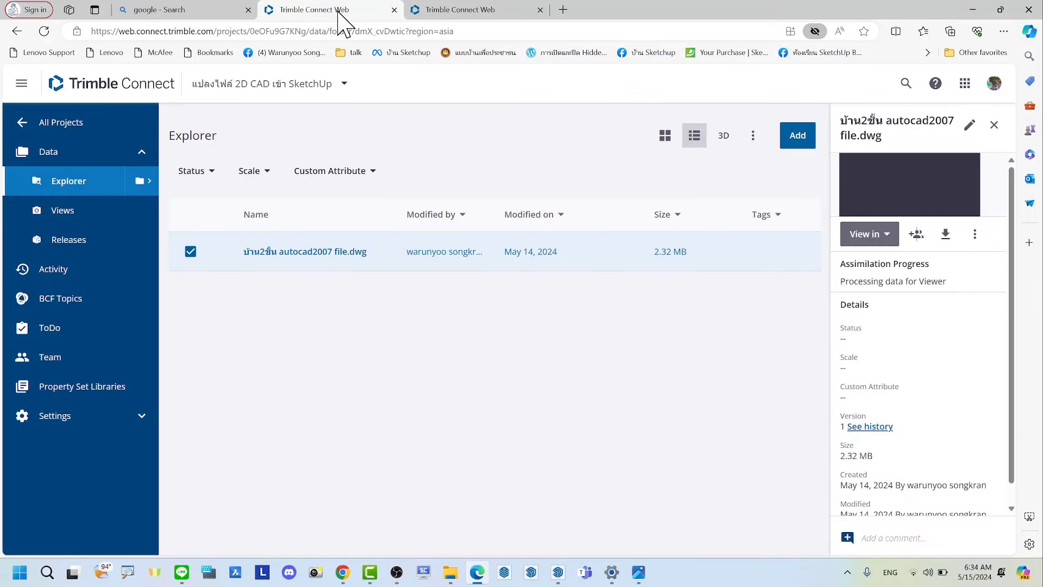
click(445, 11)
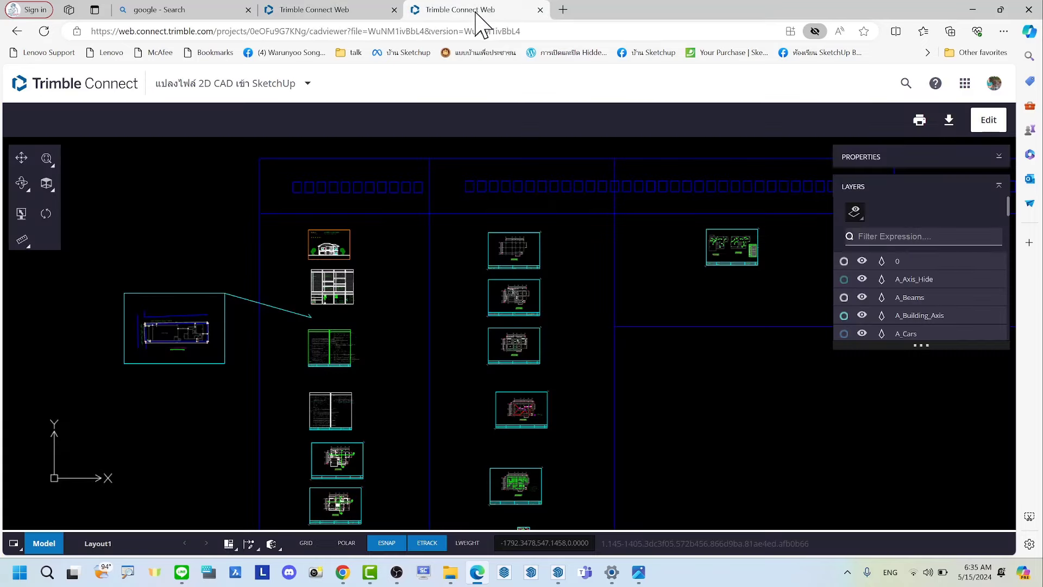
click(540, 11)
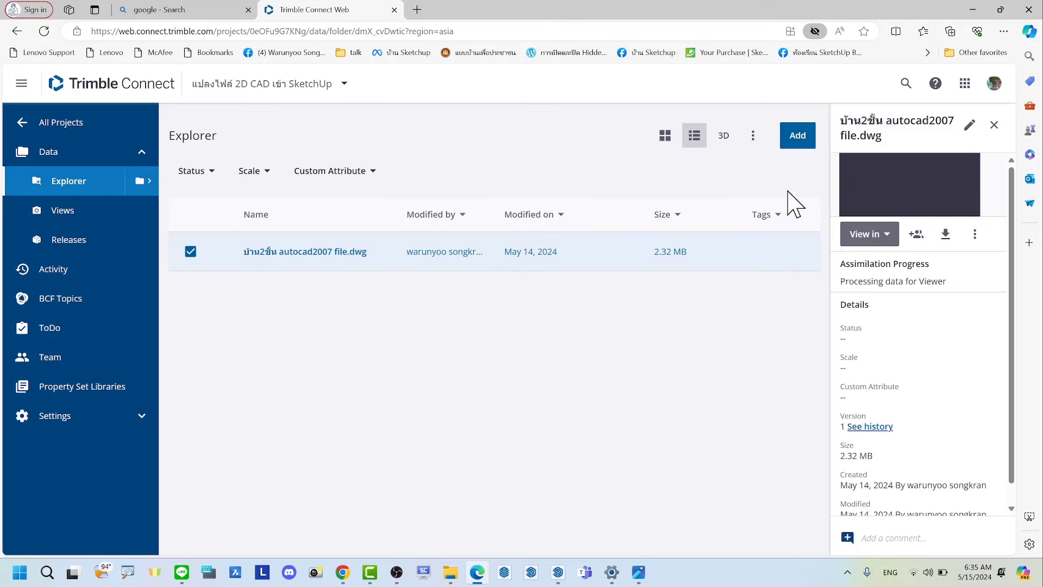
click(892, 239)
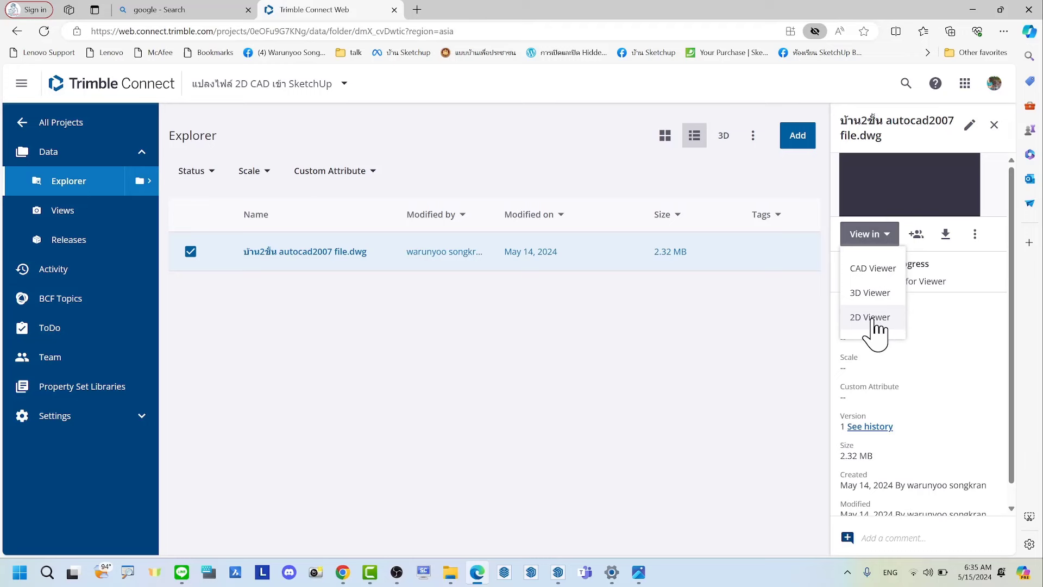
click(871, 318)
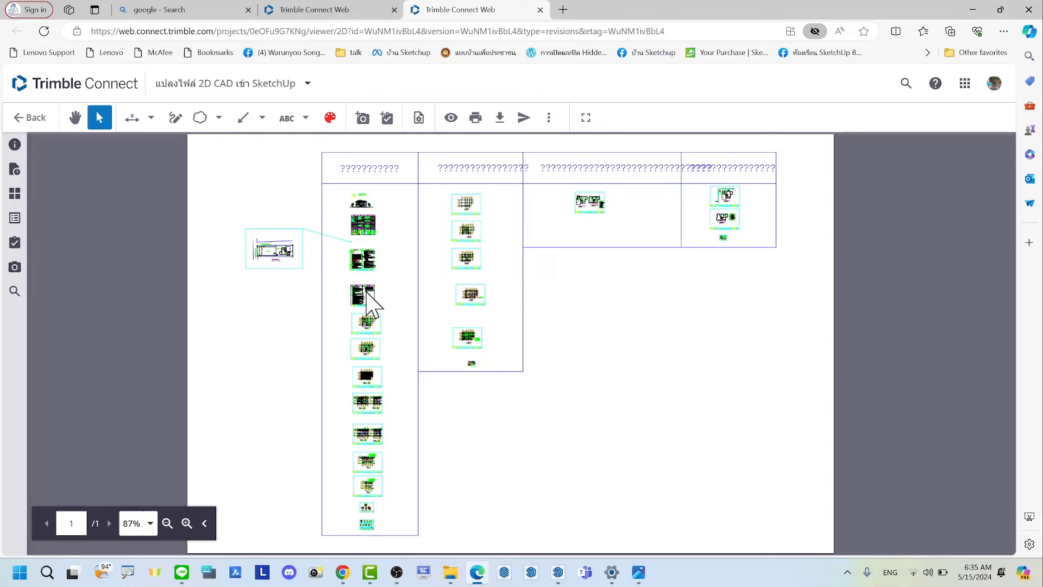
click(186, 523)
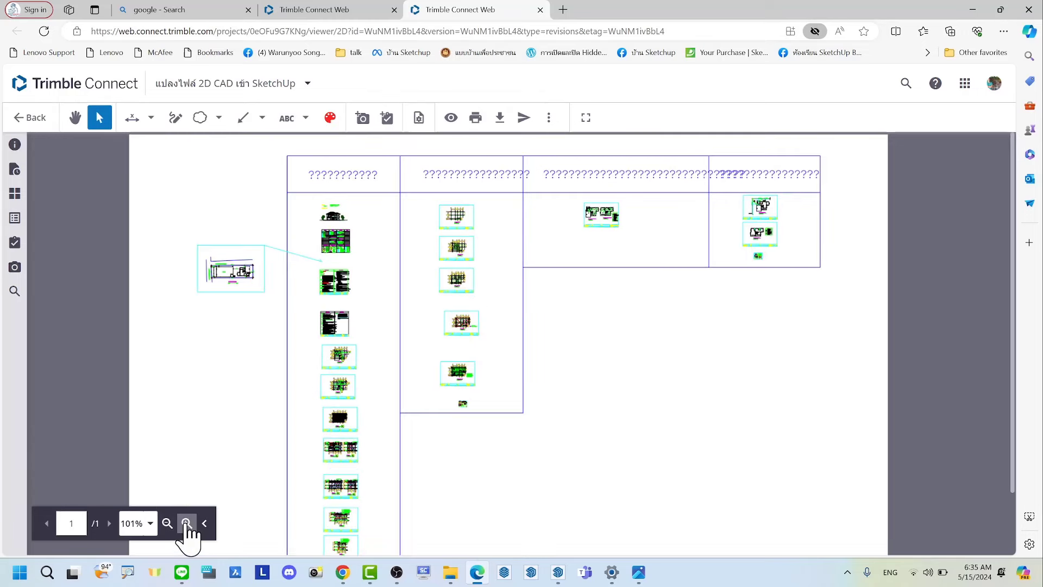
click(186, 523)
click(187, 523)
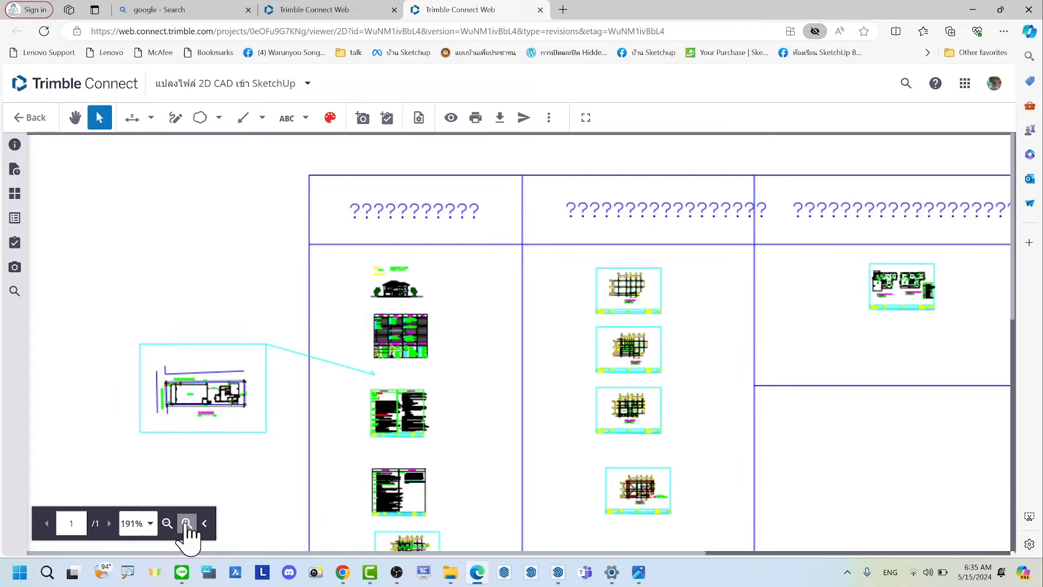
scroll(559, 410, down, 1)
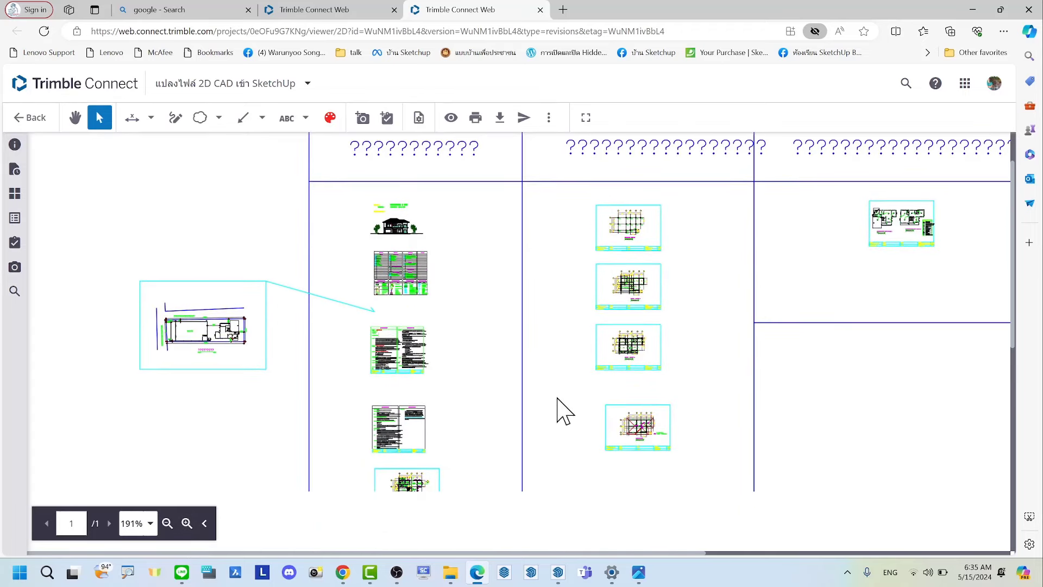
scroll(508, 372, down, 5)
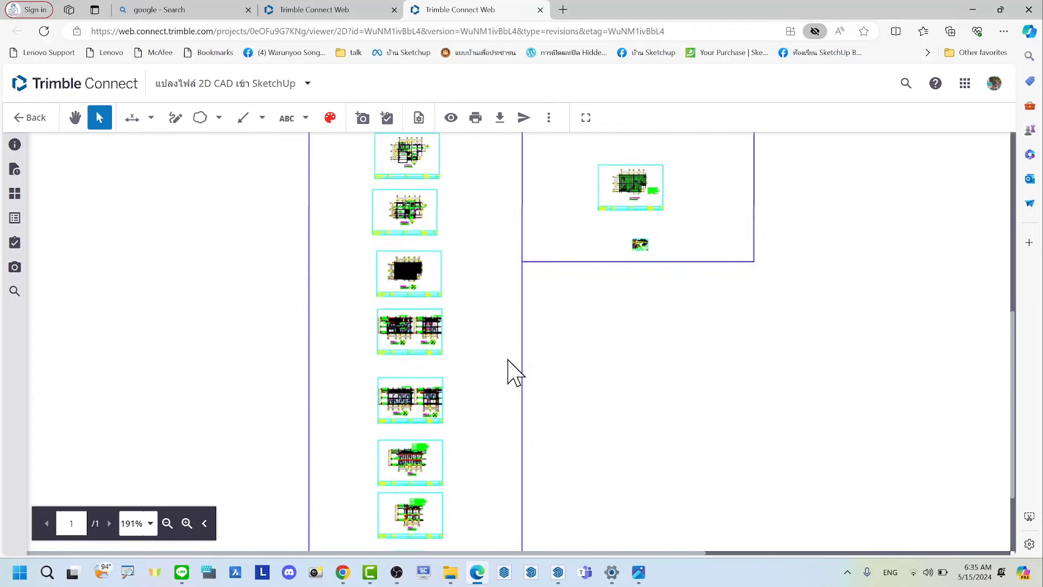
click(540, 9)
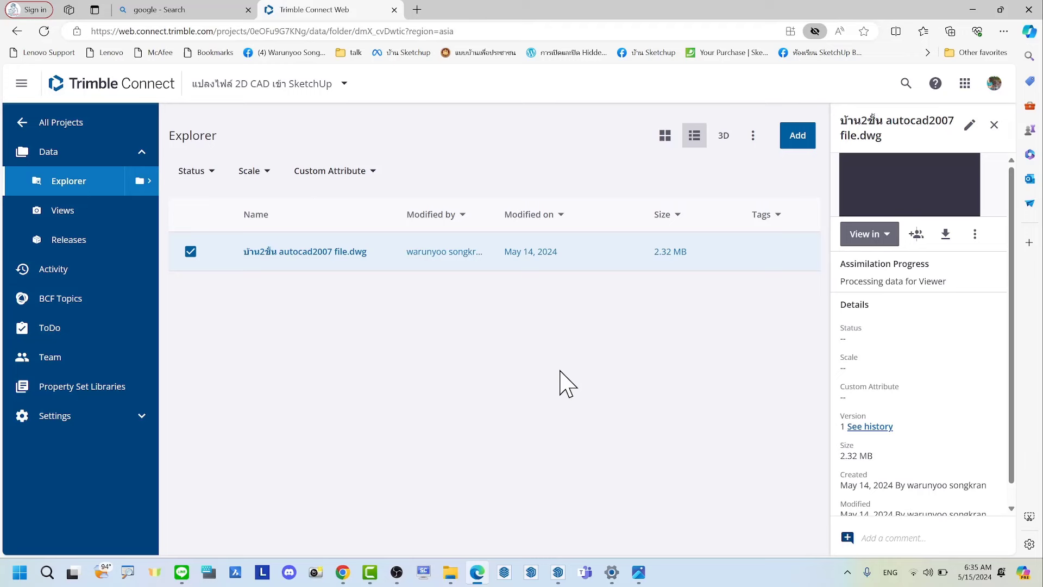
Show the DWG's View in options, pointing out the 3D Viewer
click(872, 235)
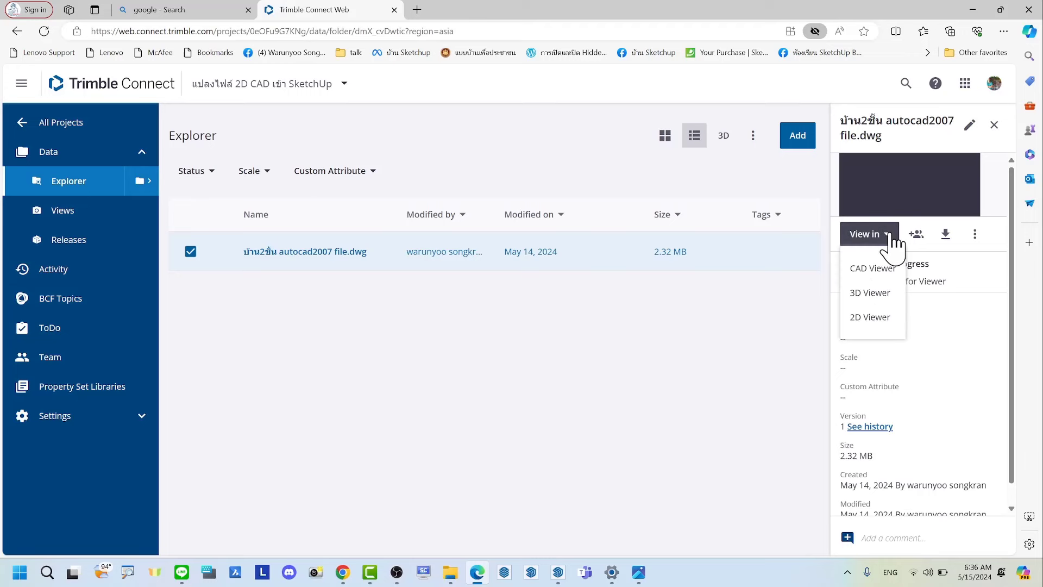
click(869, 293)
drag(884, 286, 889, 284)
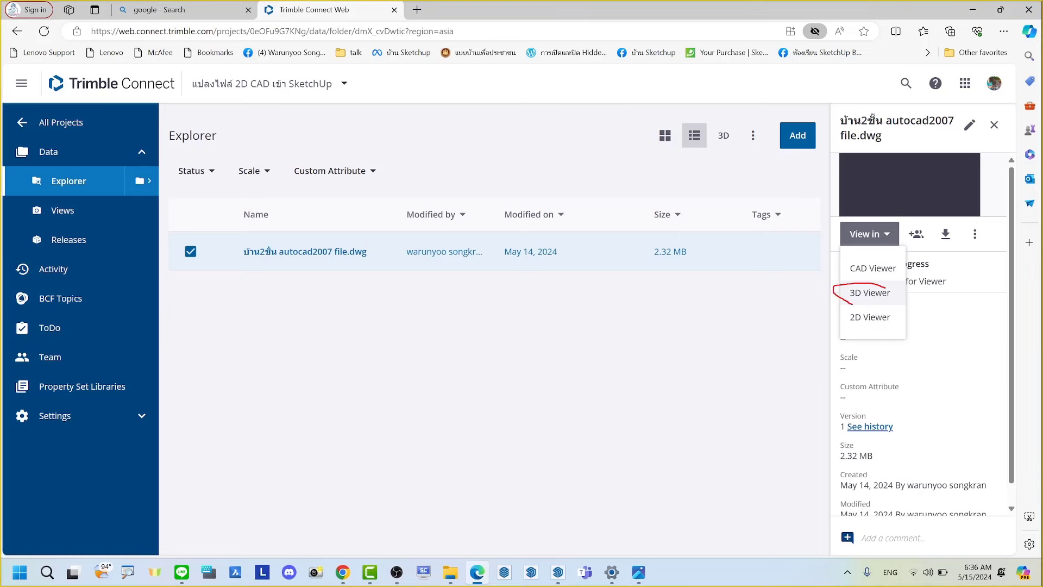
drag(732, 362, 812, 304)
mouse_move(735, 341)
mouse_down()
mouse_move(717, 142)
mouse_move(725, 119)
mouse_move(729, 156)
mouse_up()
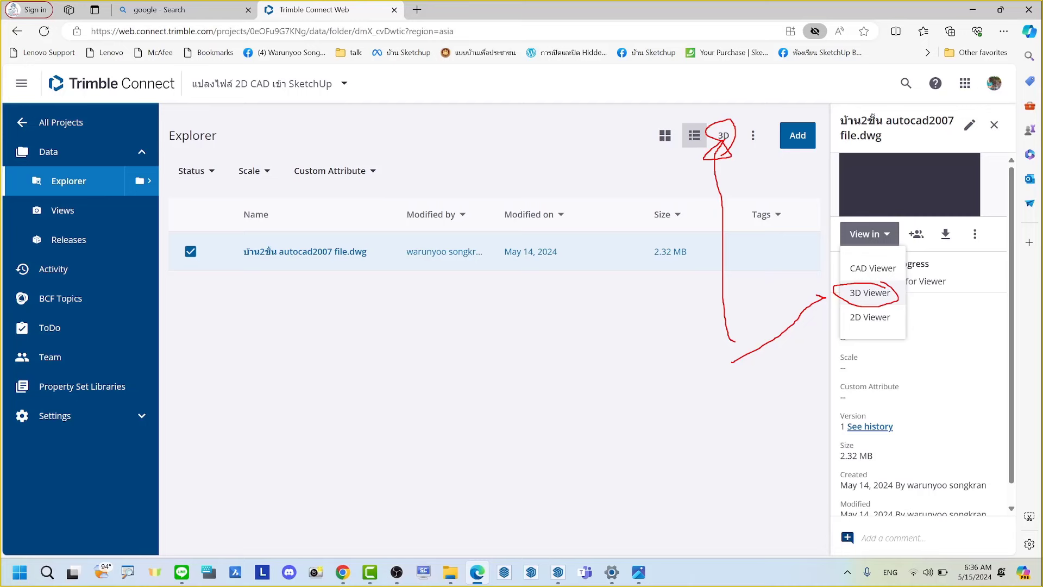
Launch the project in the 3D Viewer, with the DWG listed under Models but unloaded
click(724, 141)
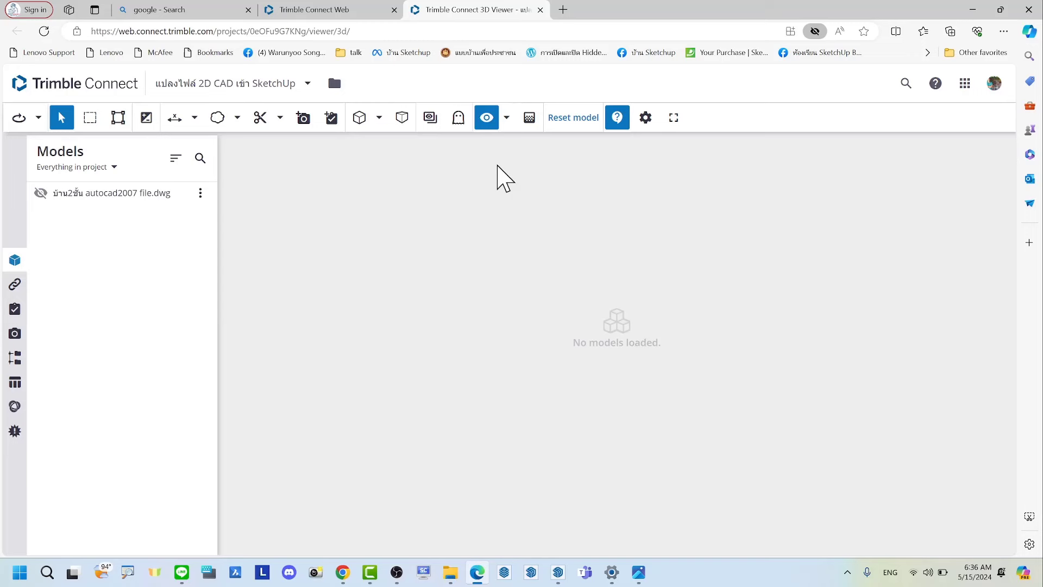
mouse_move(743, 219)
mouse_down()
mouse_move(454, 296)
mouse_move(951, 399)
mouse_move(772, 238)
mouse_up()
mouse_move(687, 356)
mouse_down()
mouse_move(596, 355)
mouse_move(550, 288)
mouse_move(675, 303)
mouse_move(676, 355)
mouse_up()
mouse_move(537, 331)
mouse_down()
mouse_move(478, 350)
mouse_move(215, 313)
mouse_move(73, 234)
mouse_move(48, 209)
mouse_up()
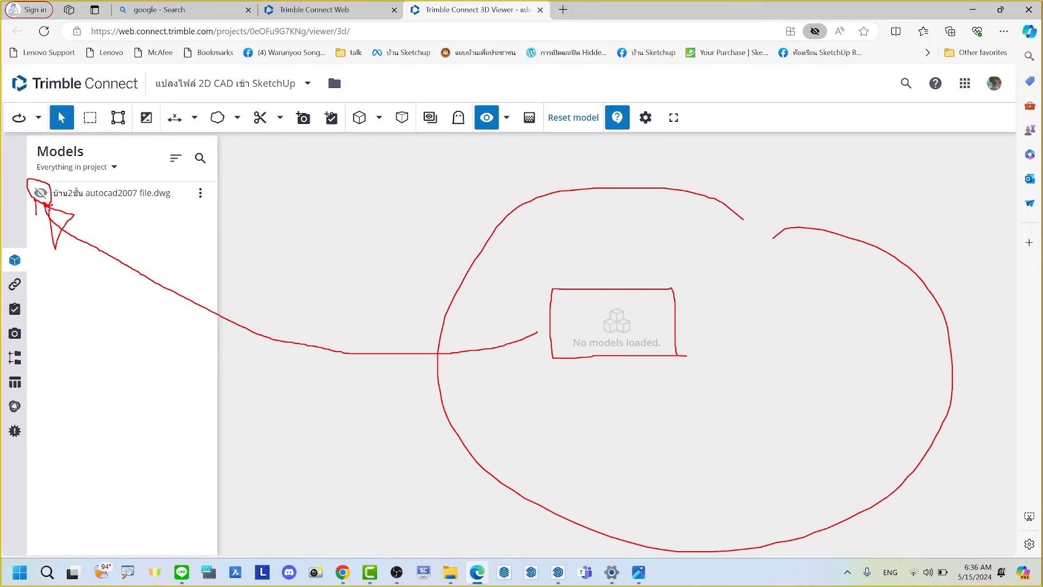
key(Escape)
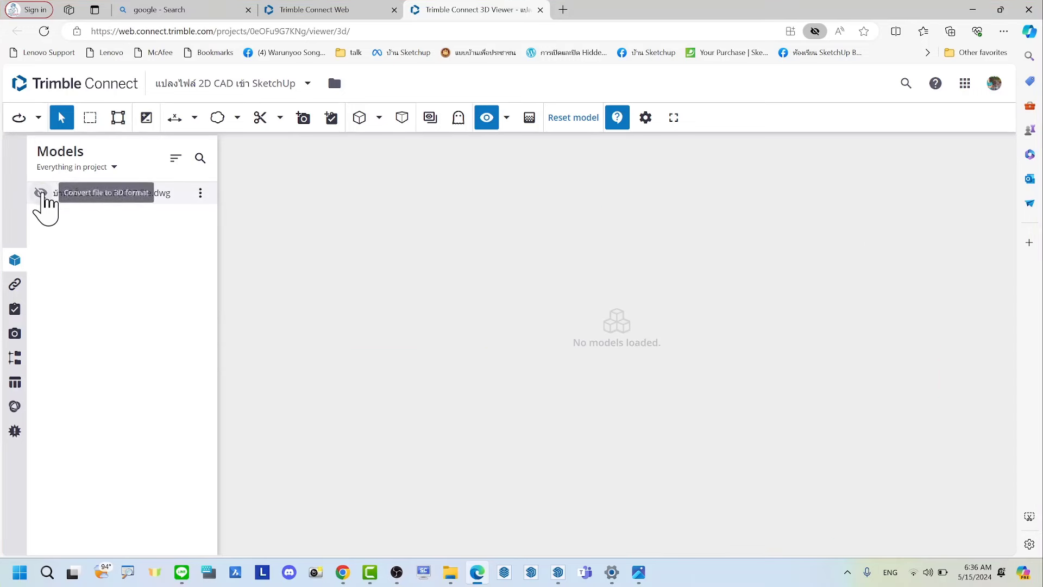
Load the DWG model in the 3D Viewer, then orbit and zoom to a near top-down view
click(42, 194)
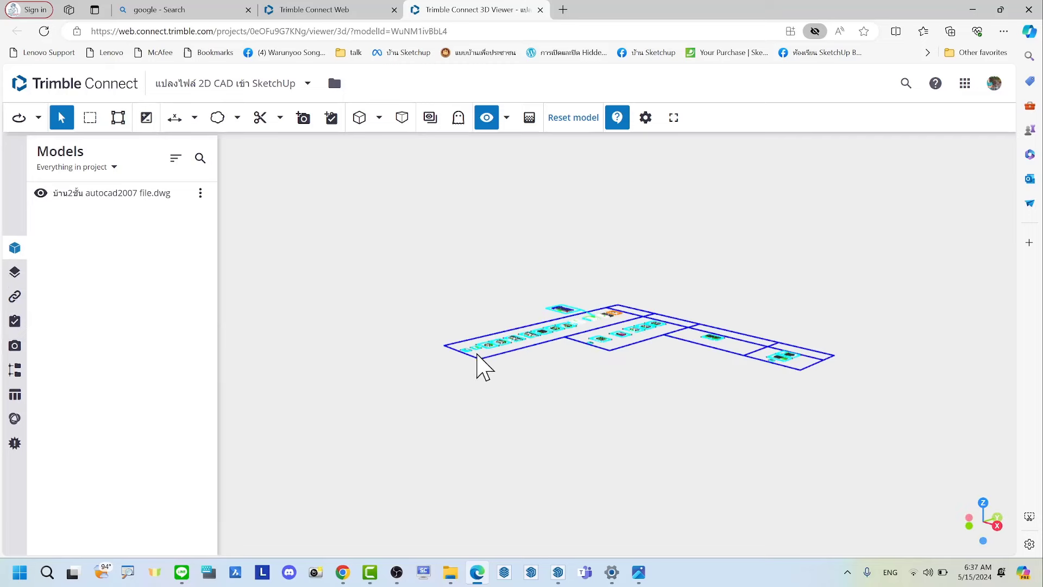
mouse_move(514, 303)
mouse_down()
mouse_move(561, 360)
mouse_move(646, 358)
mouse_up()
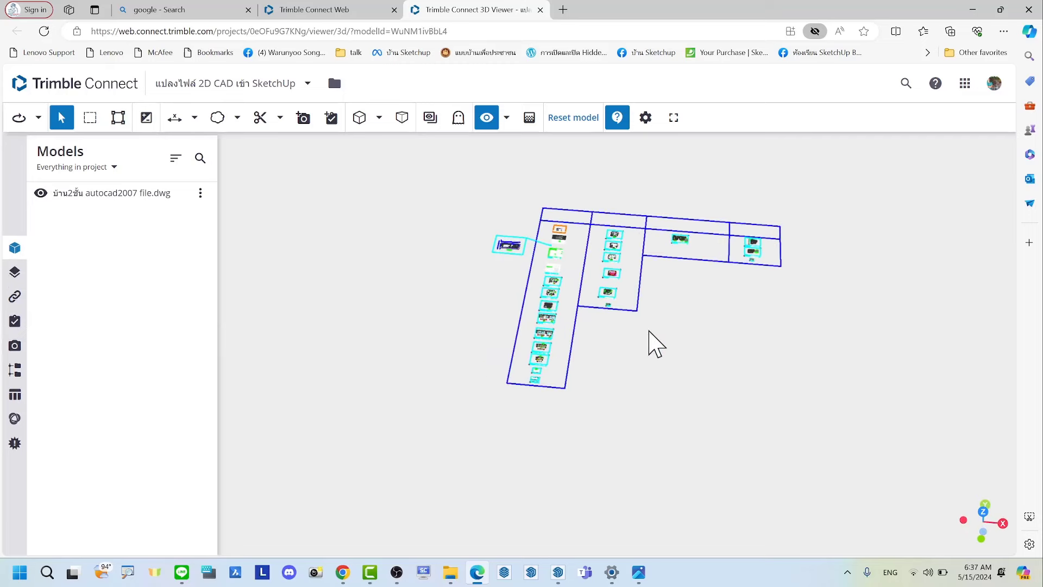
scroll(654, 233, up, 2)
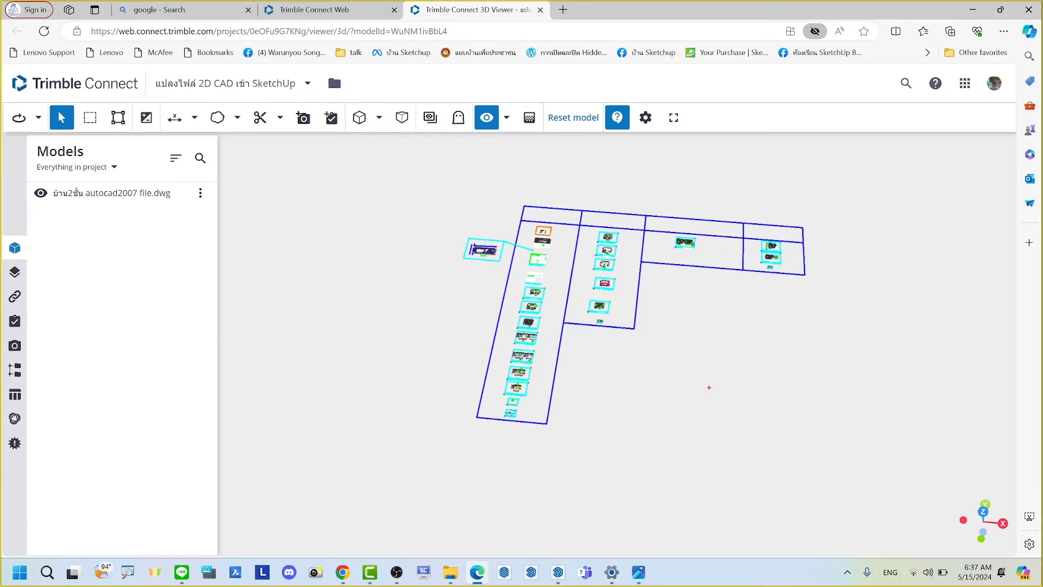
mouse_move(705, 387)
mouse_down()
mouse_move(396, 280)
mouse_move(181, 186)
mouse_move(249, 250)
mouse_move(225, 204)
mouse_up()
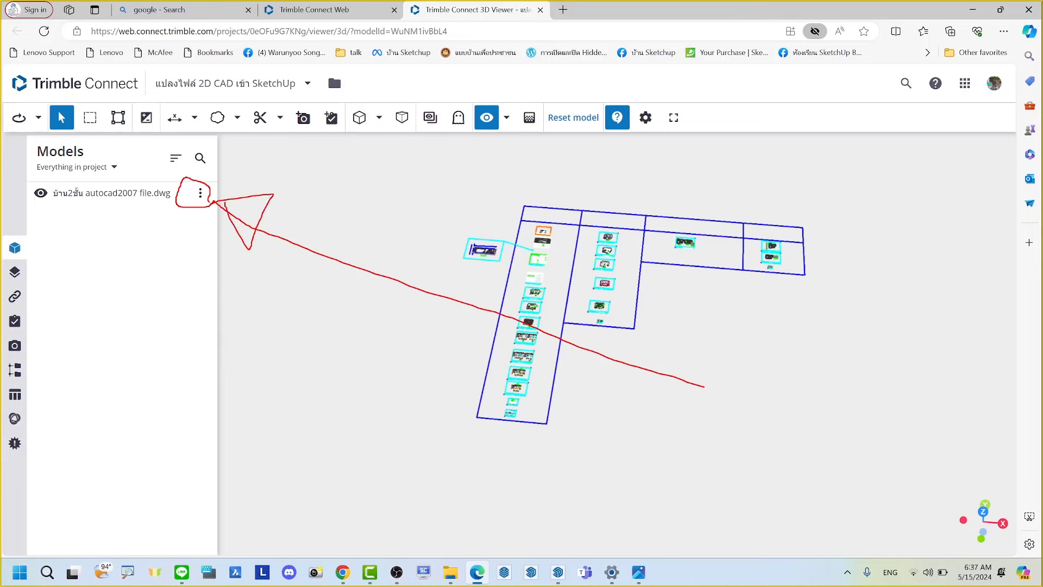
key(Escape)
Download the model as TrimBIM and save it to the Desktop as 3d-2d.trb
click(202, 197)
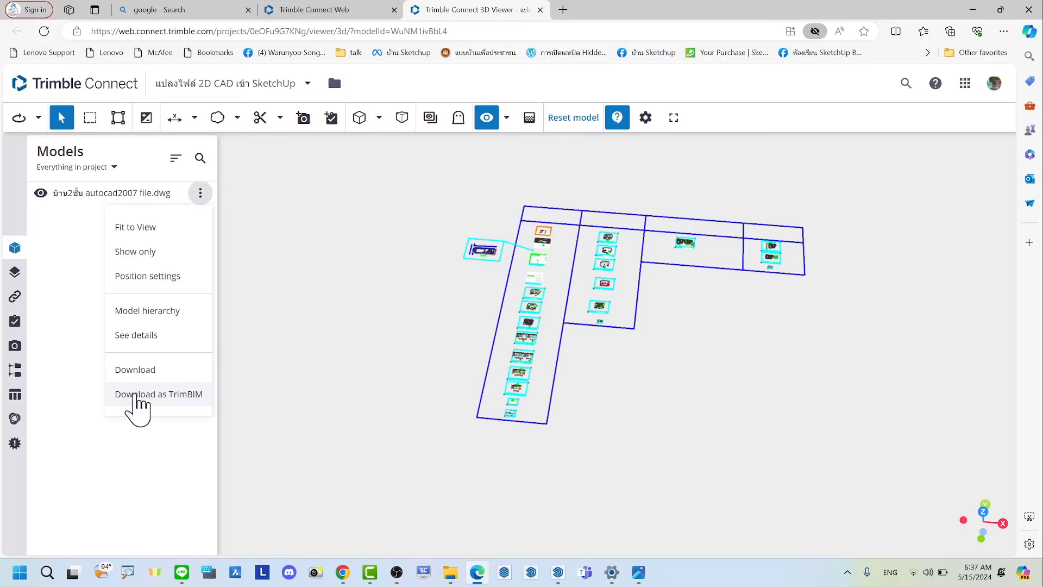
click(144, 395)
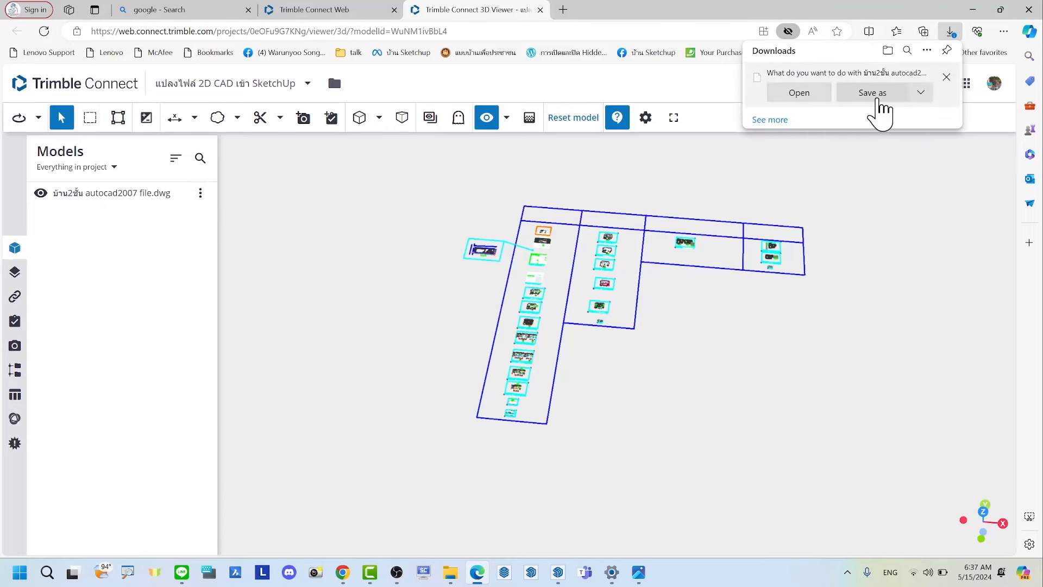
click(878, 103)
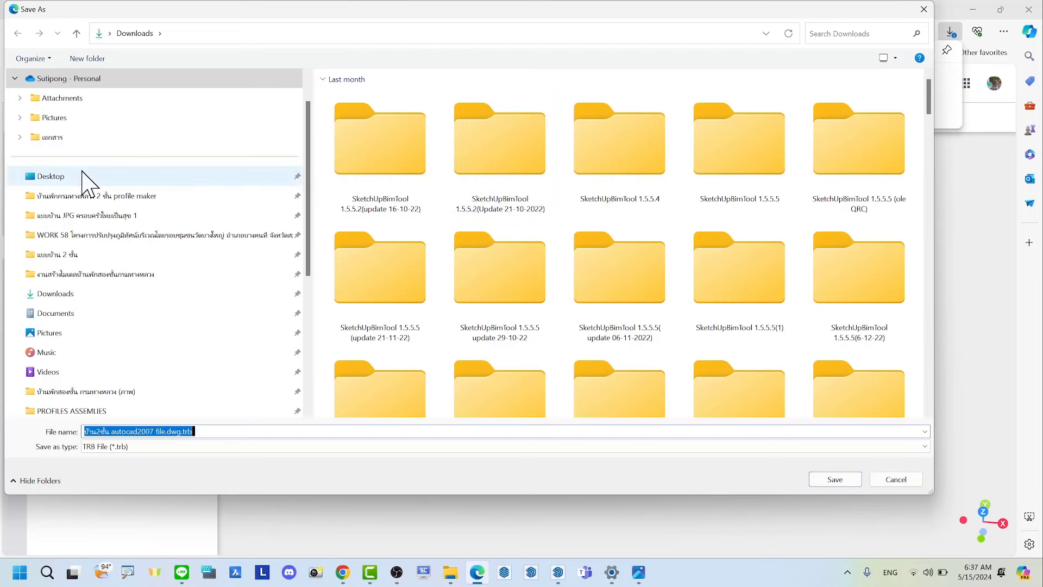
click(65, 178)
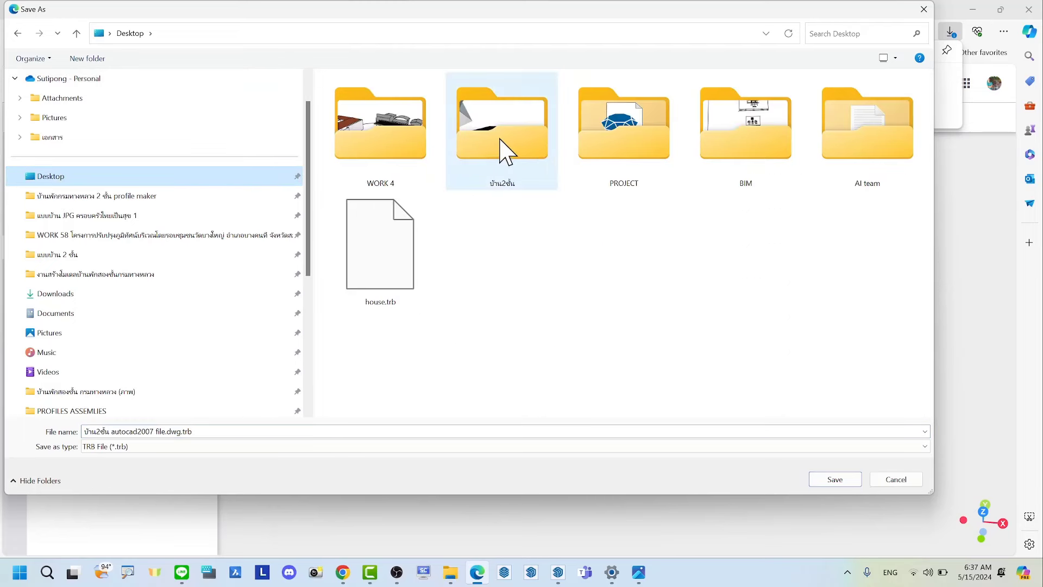
click(497, 140)
click(225, 431)
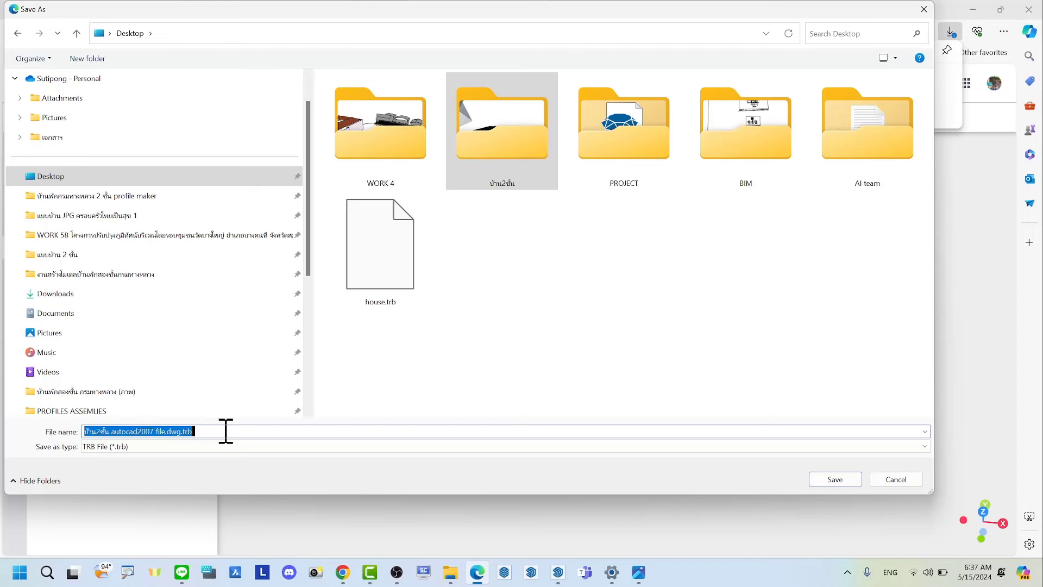
text(3)
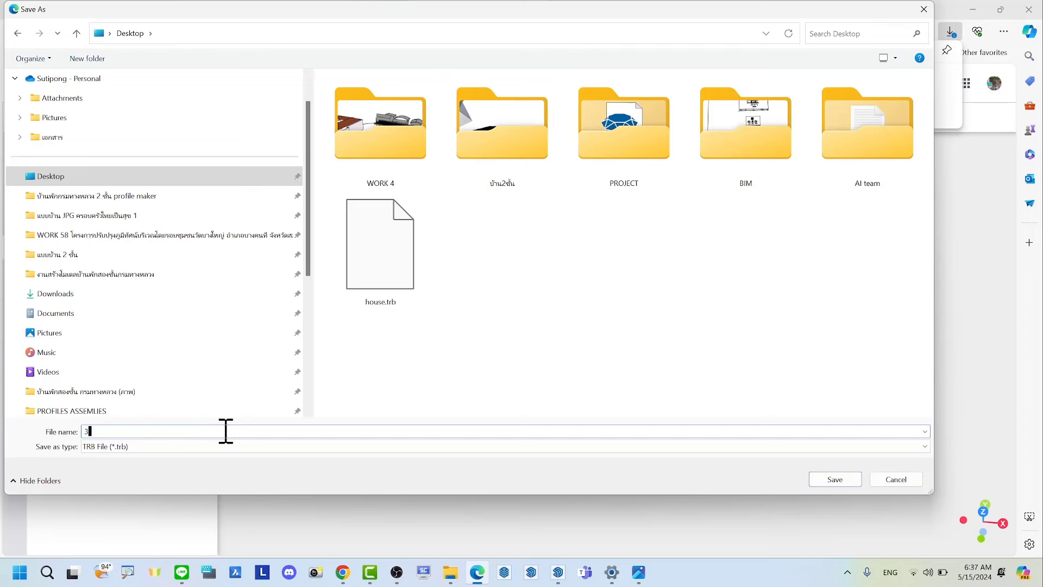
text(d)
key(BackSpace)
text(-2d)
click(831, 479)
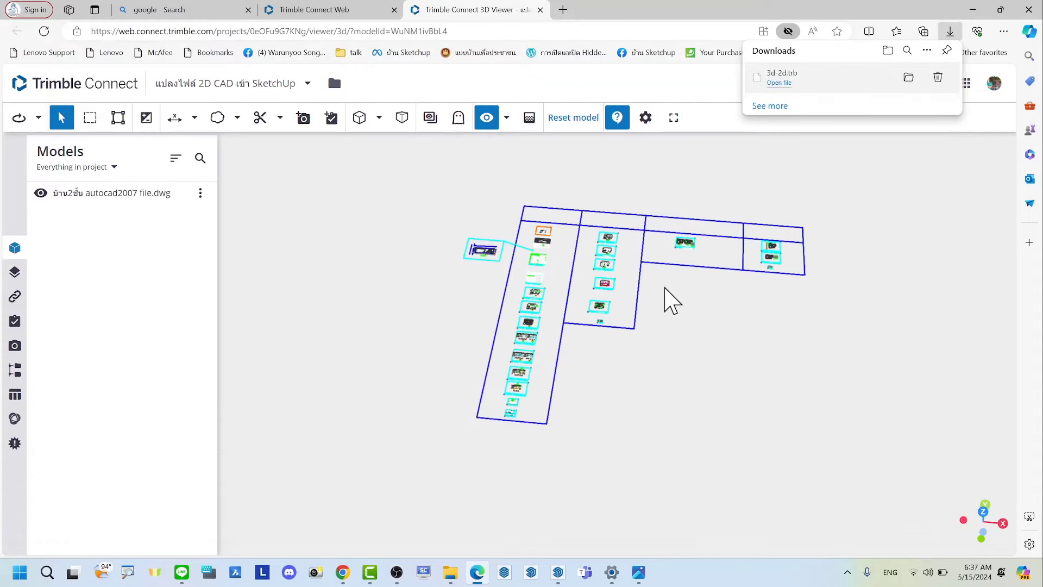
In SketchUp, browse File > Import to the บ้าน2ชั้น folder's DWG, then cancel without importing
click(557, 574)
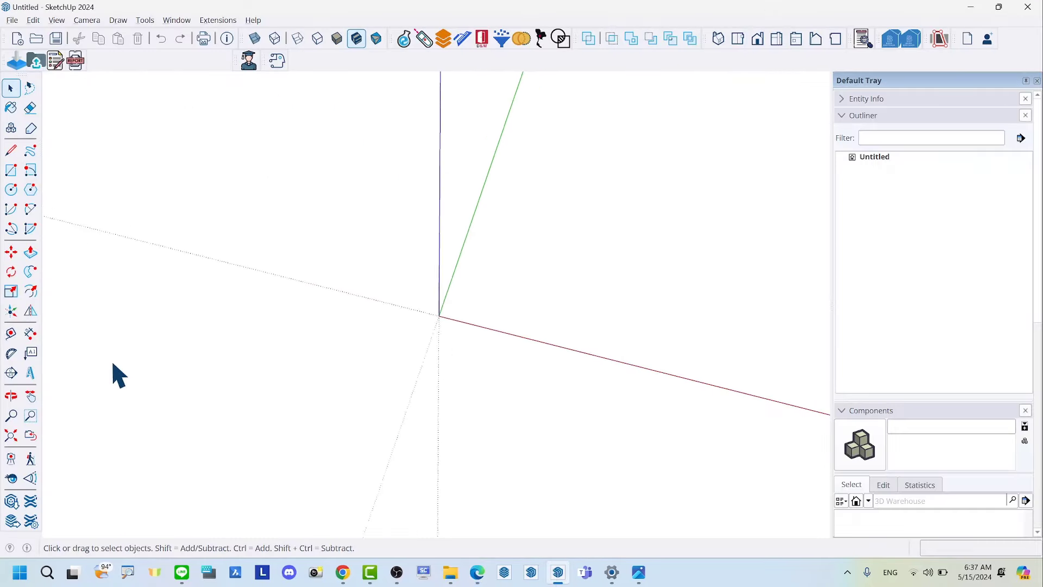
middle_drag(112, 373, 256, 368)
mouse_move(286, 328)
middle_down()
mouse_move(364, 326)
mouse_move(350, 339)
middle_up()
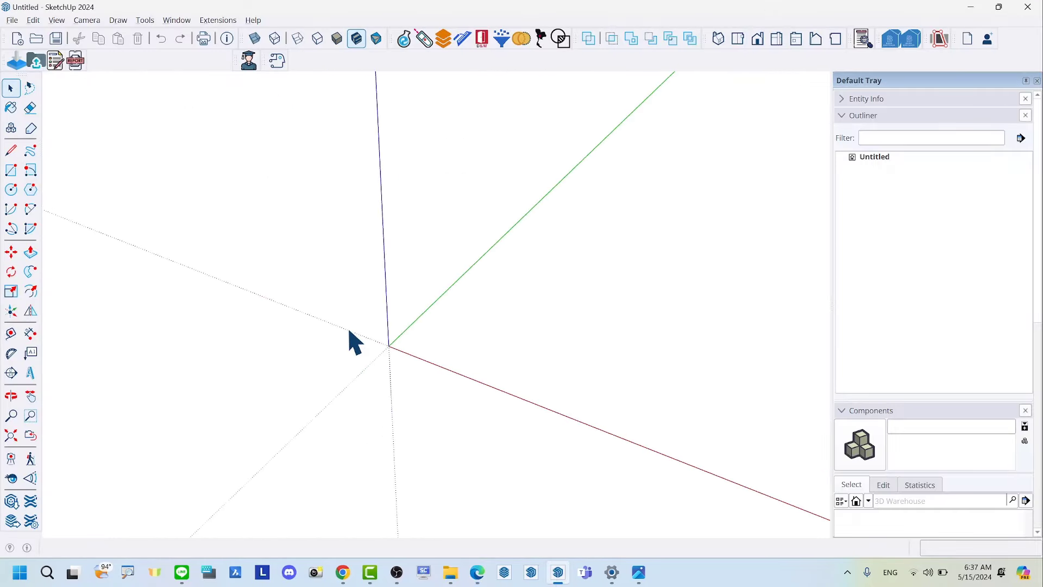
click(14, 21)
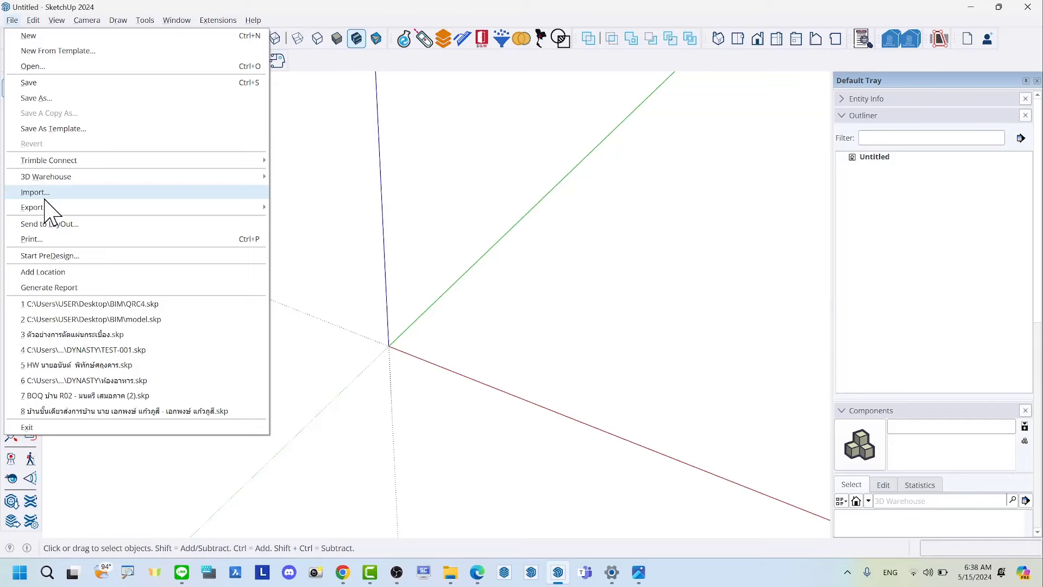
click(44, 199)
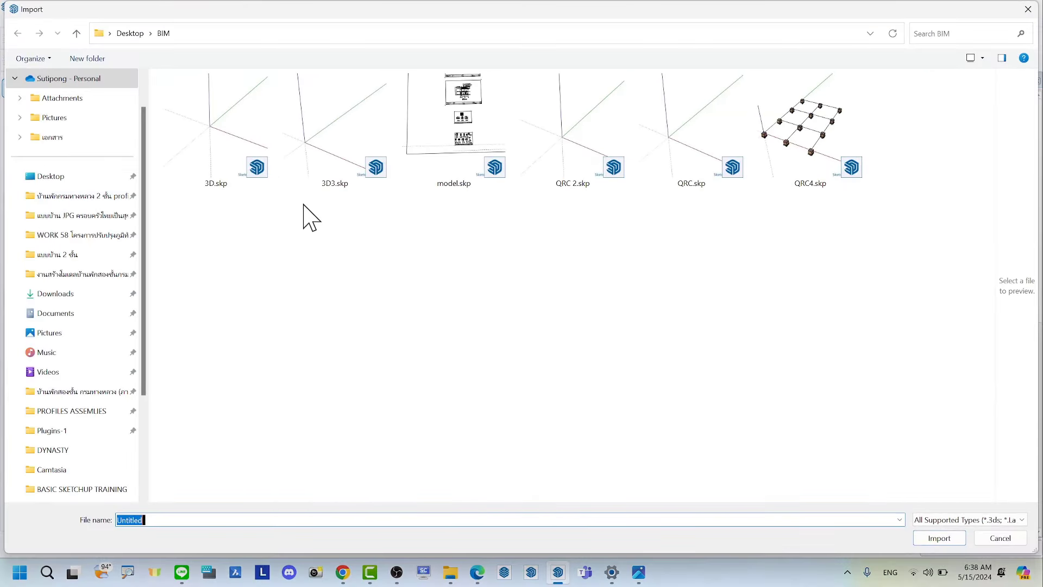
click(60, 180)
double_click(328, 142)
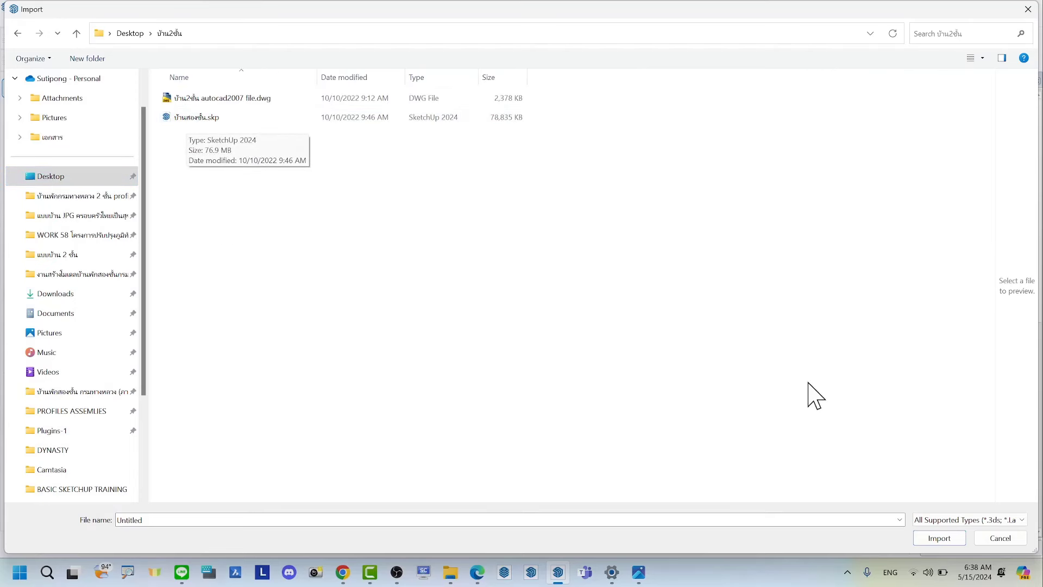
click(246, 100)
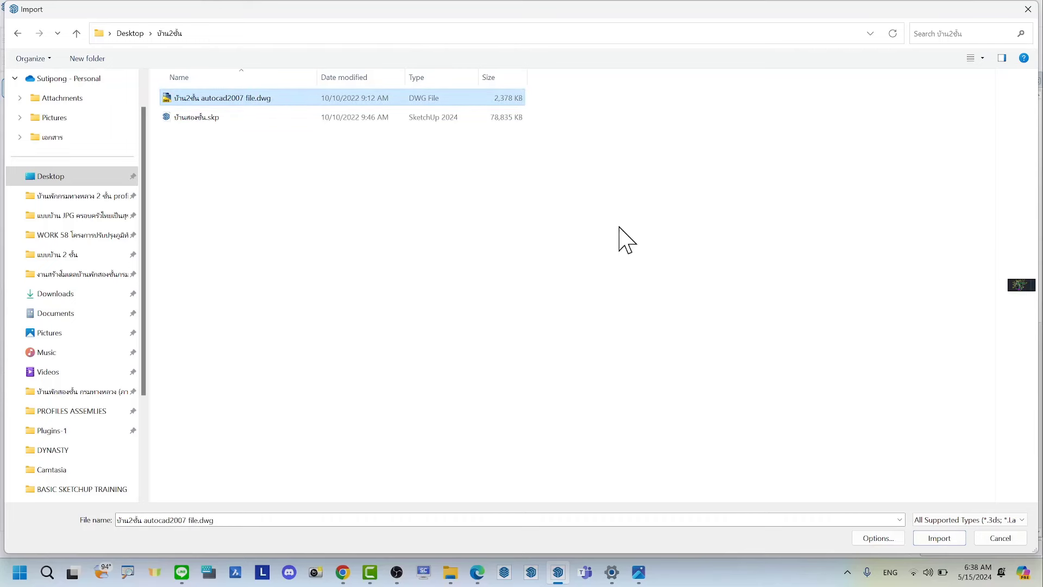
click(968, 520)
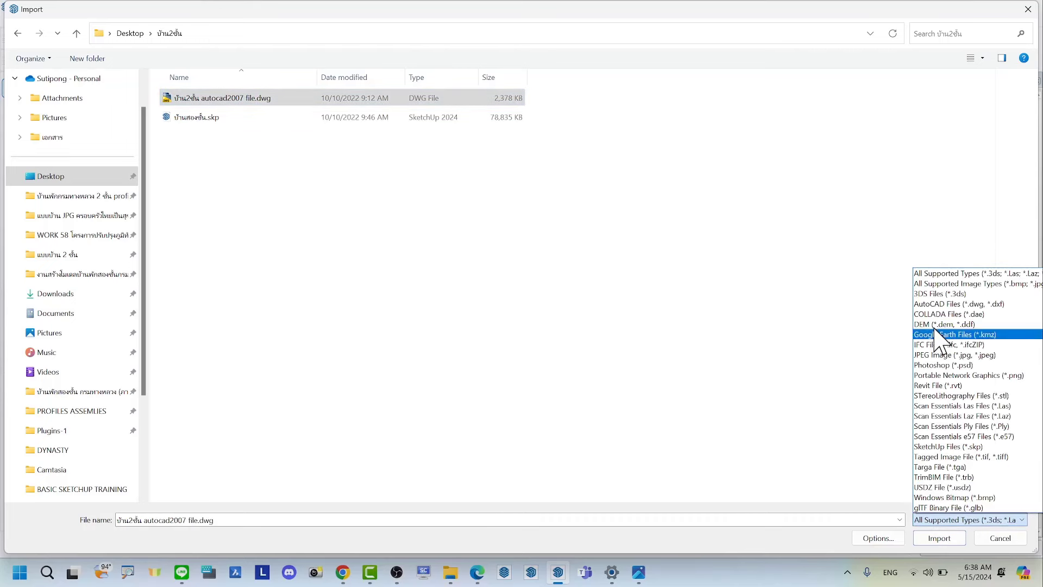
click(932, 274)
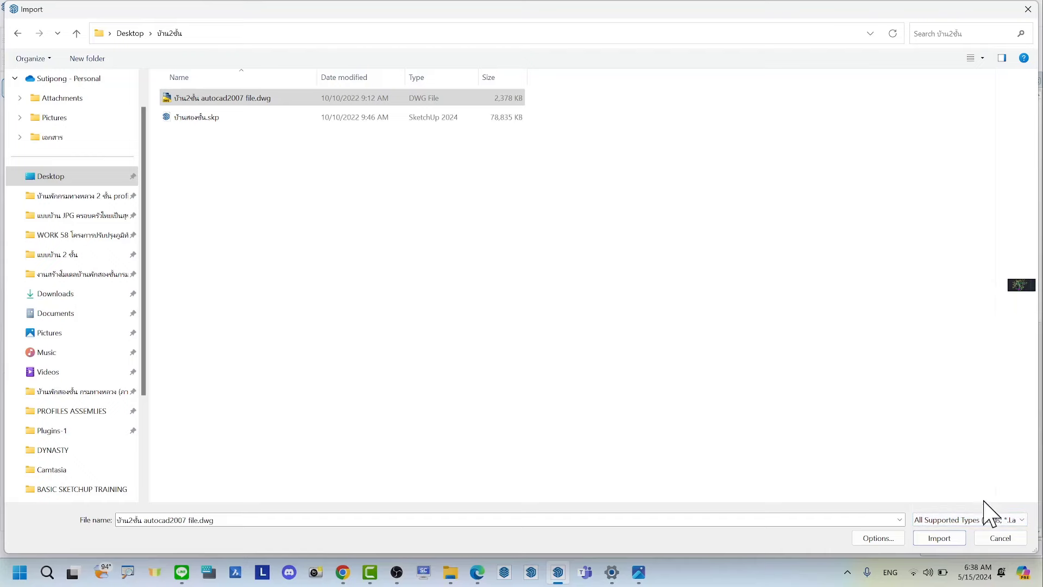
click(984, 539)
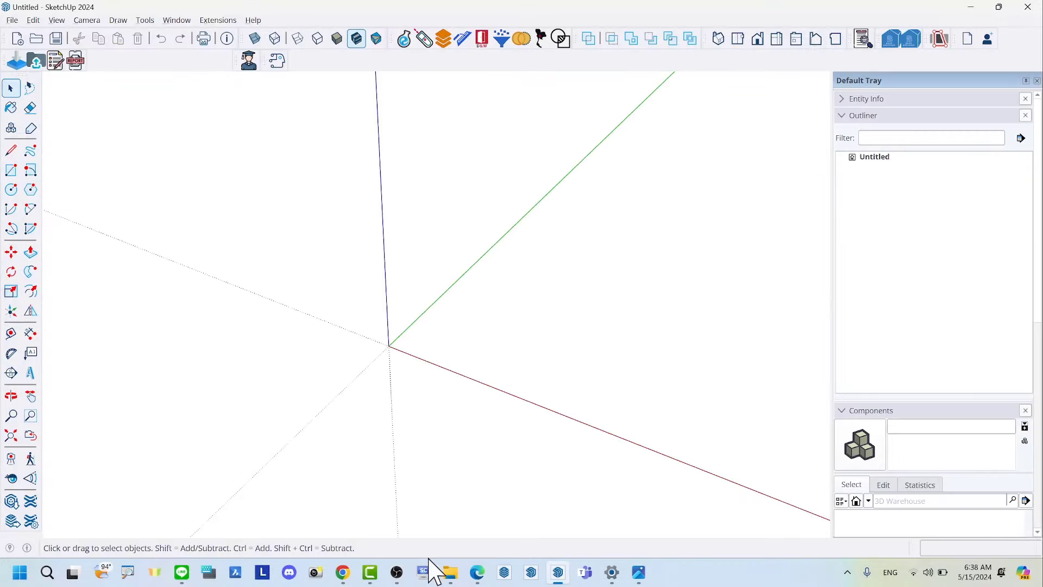
Review the Facebook post with the TrimBIM download steps, then return to Trimble Connect's viewer
click(342, 572)
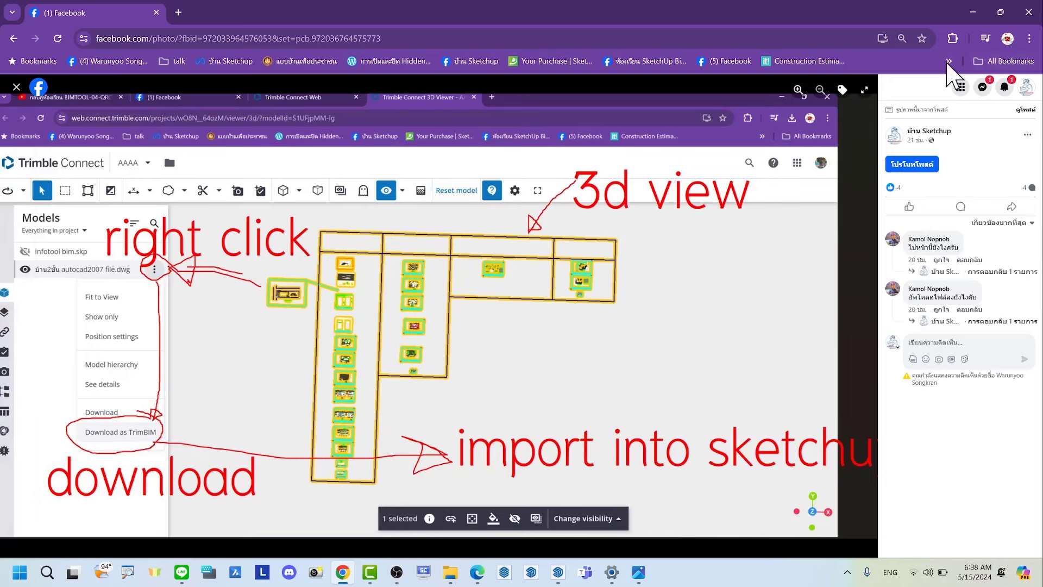
mouse_move(440, 326)
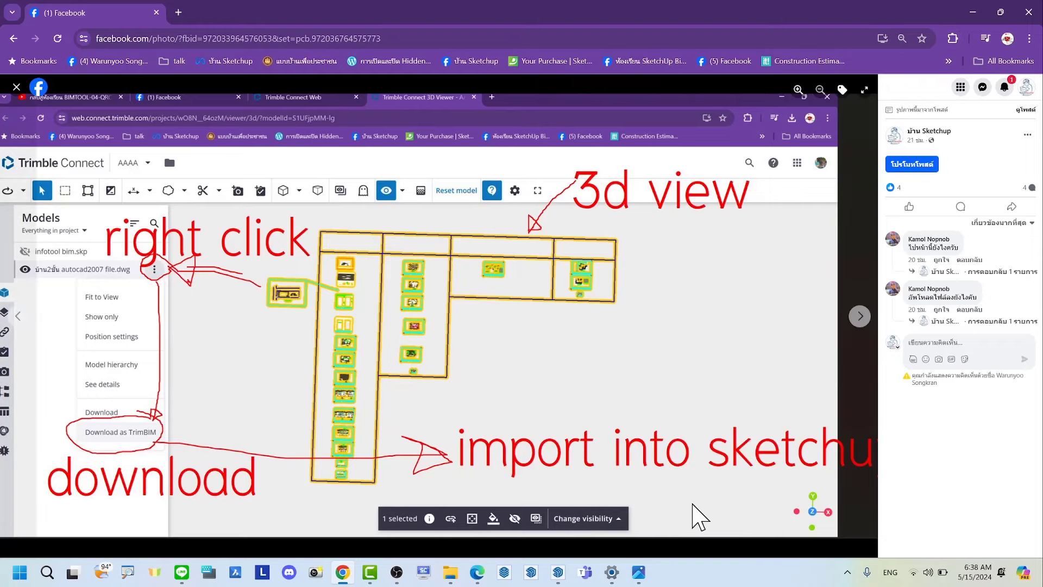
click(476, 571)
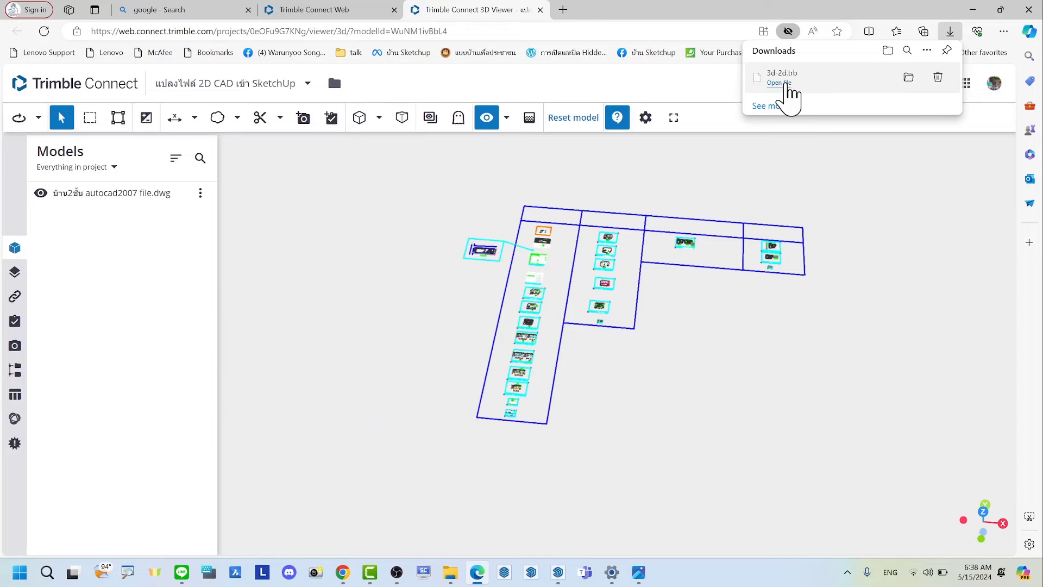
Confirm the downloaded 3d-2d.trb sits on the Desktop, then switch back to SketchUp
click(778, 82)
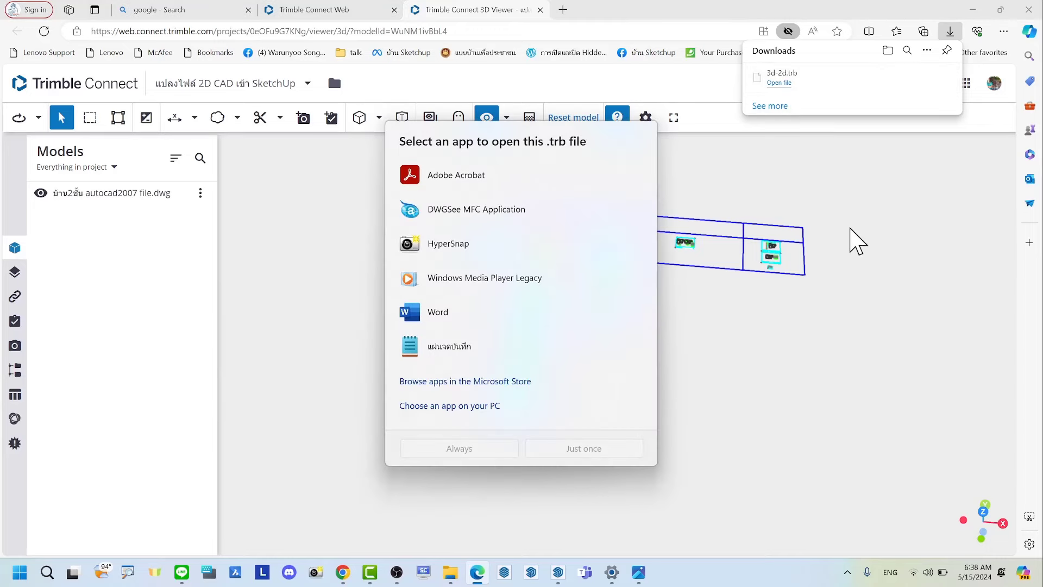
click(908, 79)
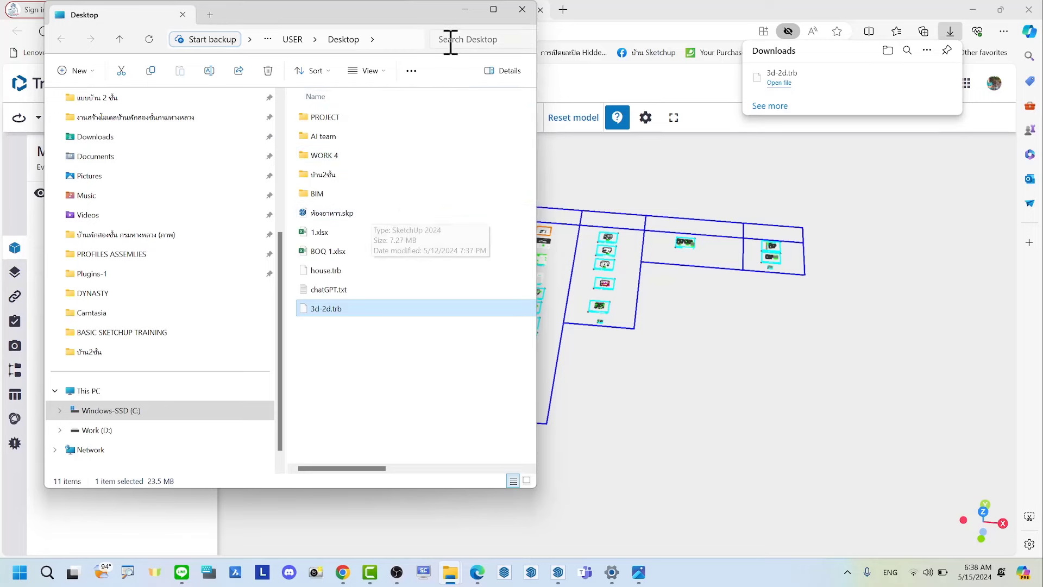
click(467, 11)
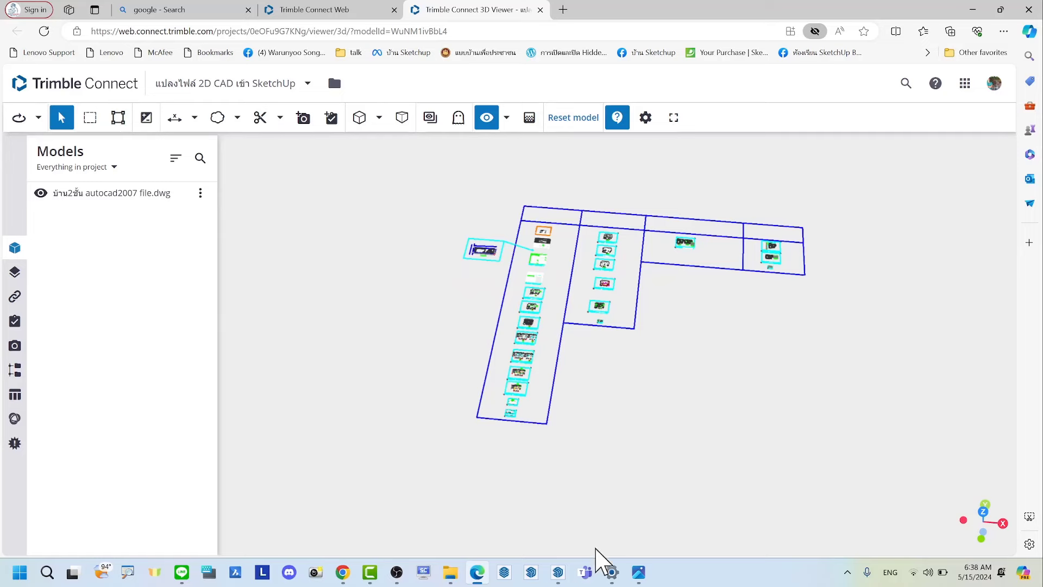
click(558, 571)
Import the TrimBIM file 3d-2d.trb from the Desktop into the Untitled model
click(11, 20)
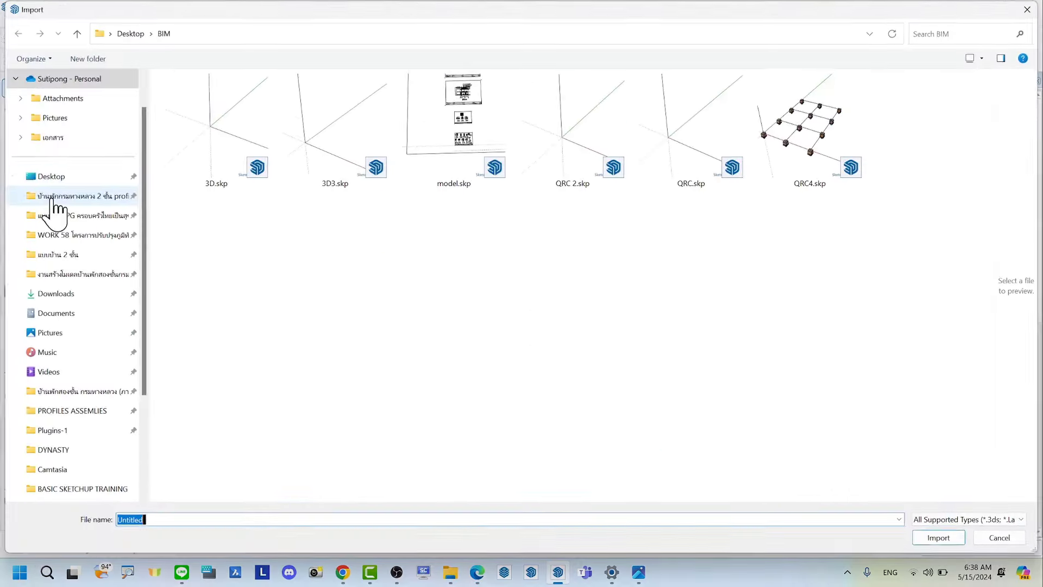
click(47, 179)
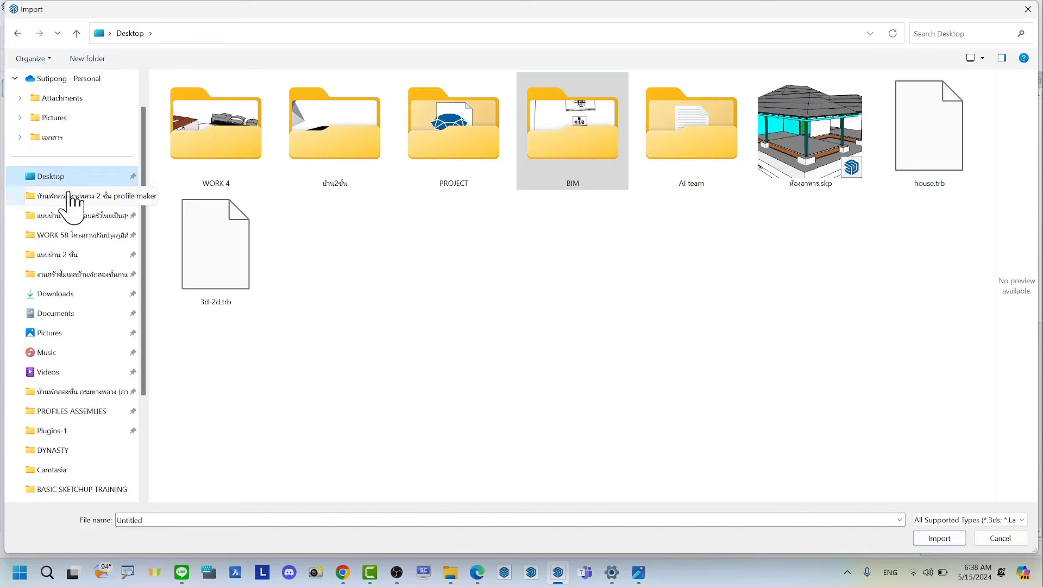
click(237, 284)
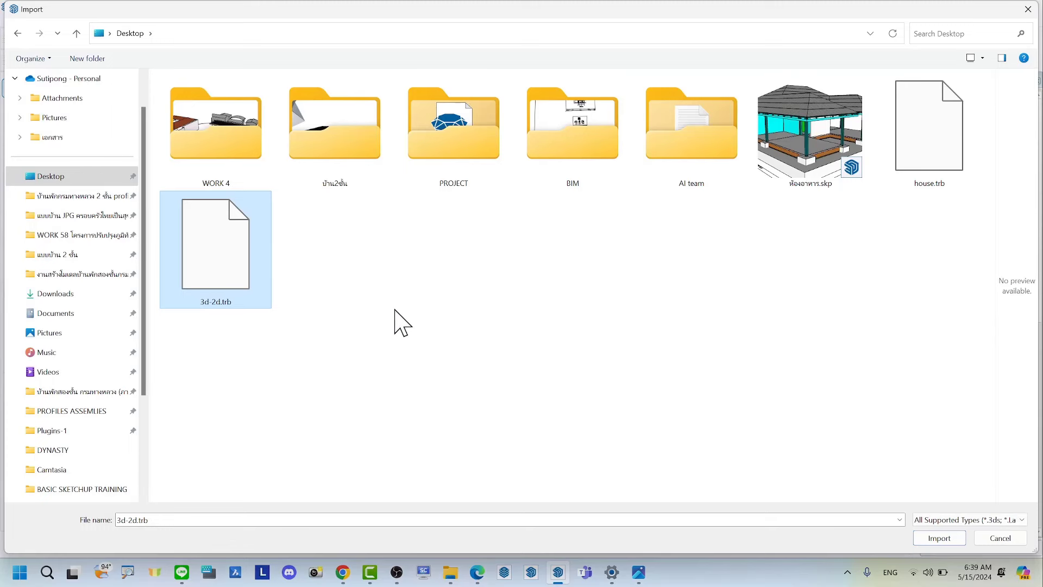
click(928, 520)
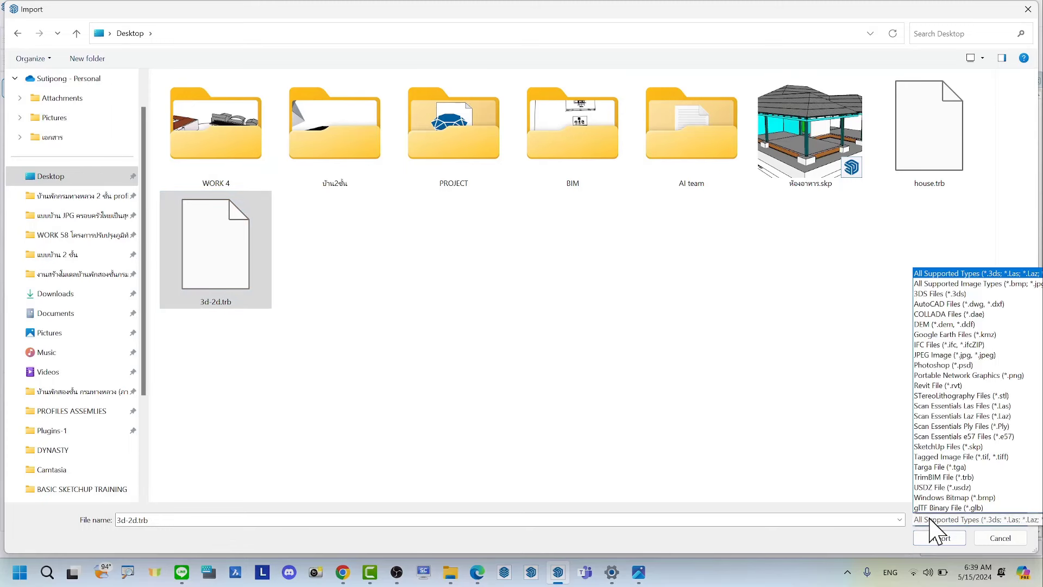
click(930, 520)
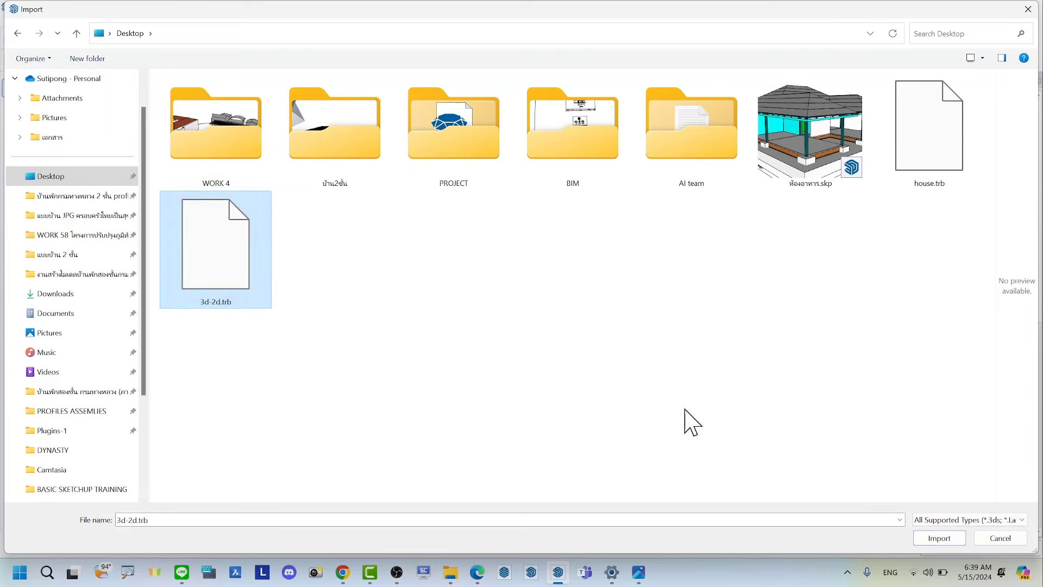
click(935, 539)
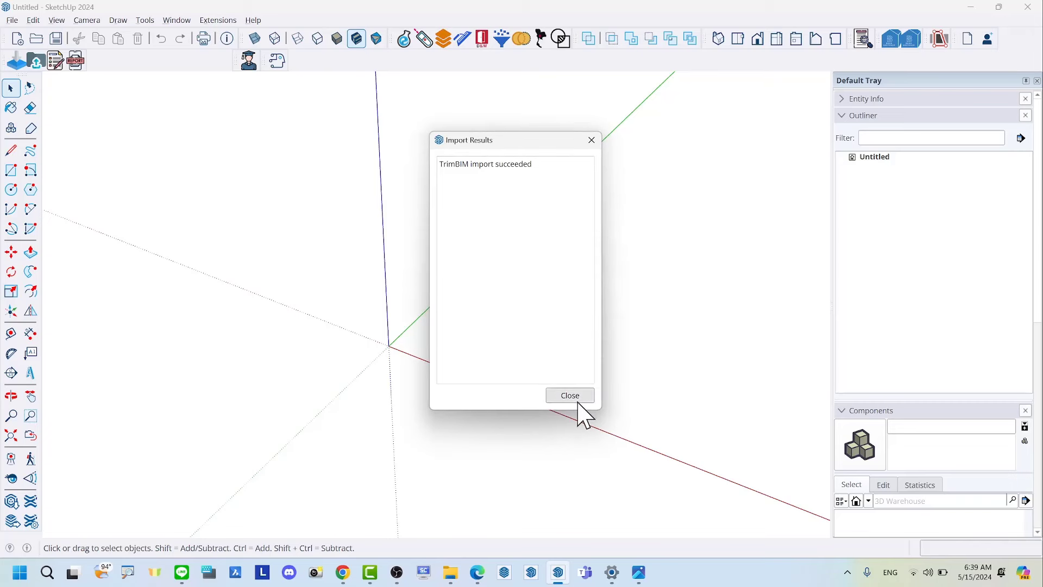
Dismiss the import report, zoom out, and drop the <skpAF4A> sheet component at the axis origin
click(578, 401)
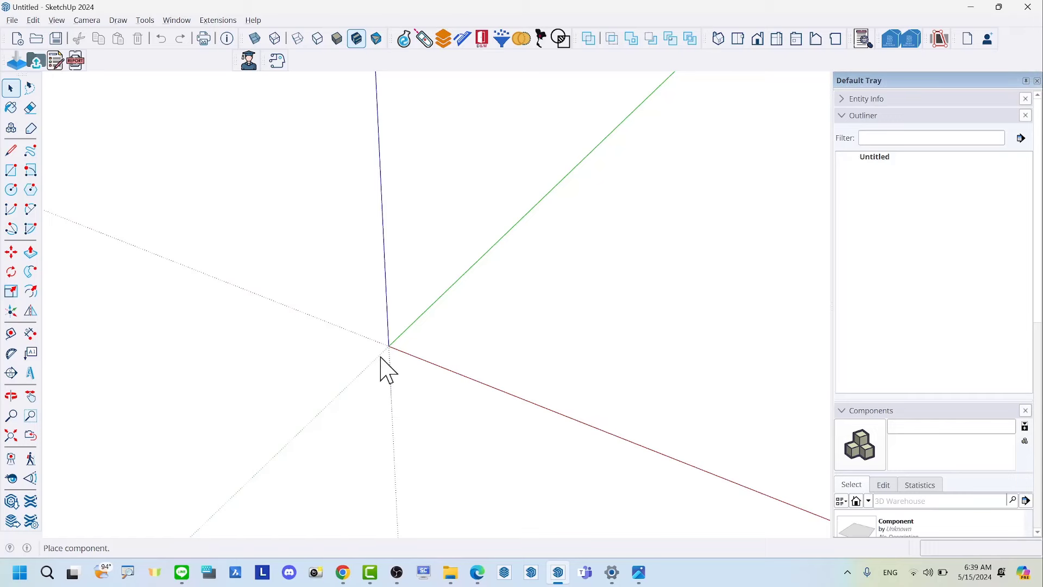
scroll(380, 355, down, 2)
scroll(389, 353, down, 2)
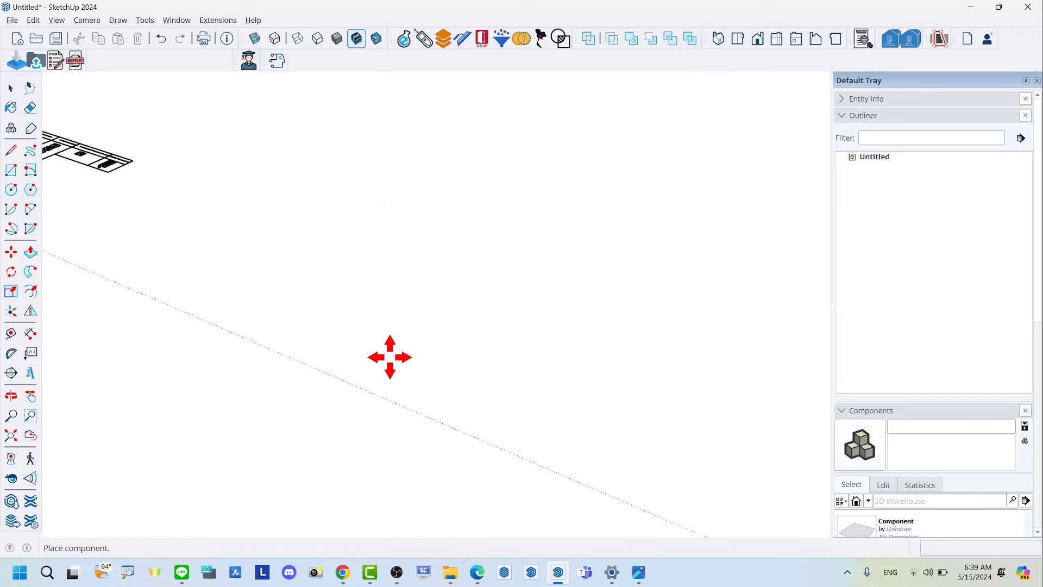
scroll(389, 353, down, 3)
scroll(515, 345, down, 2)
scroll(633, 375, down, 2)
scroll(633, 374, down, 2)
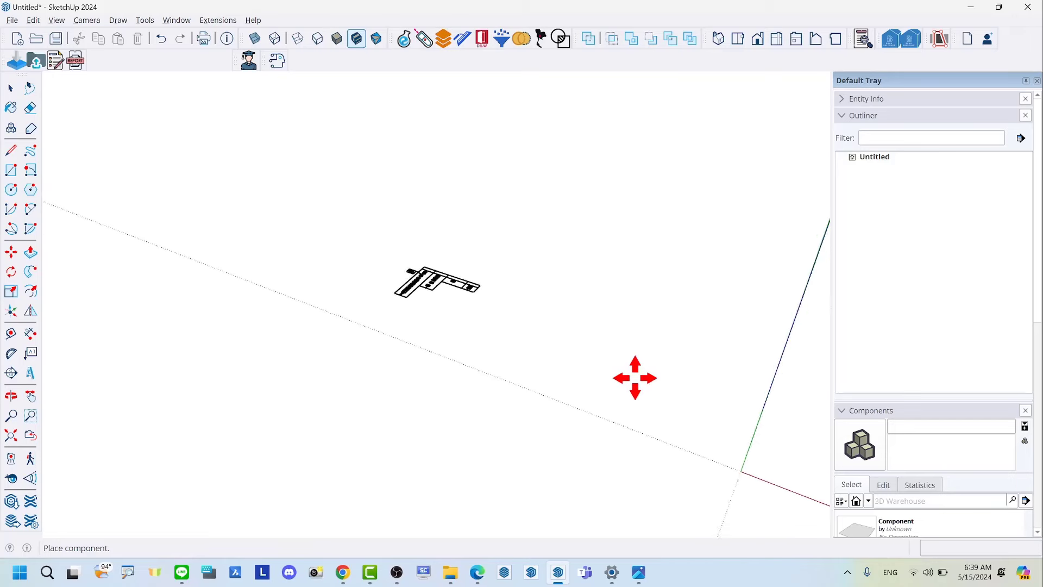
scroll(396, 326, down, 2)
scroll(451, 351, down, 1)
scroll(438, 349, down, 1)
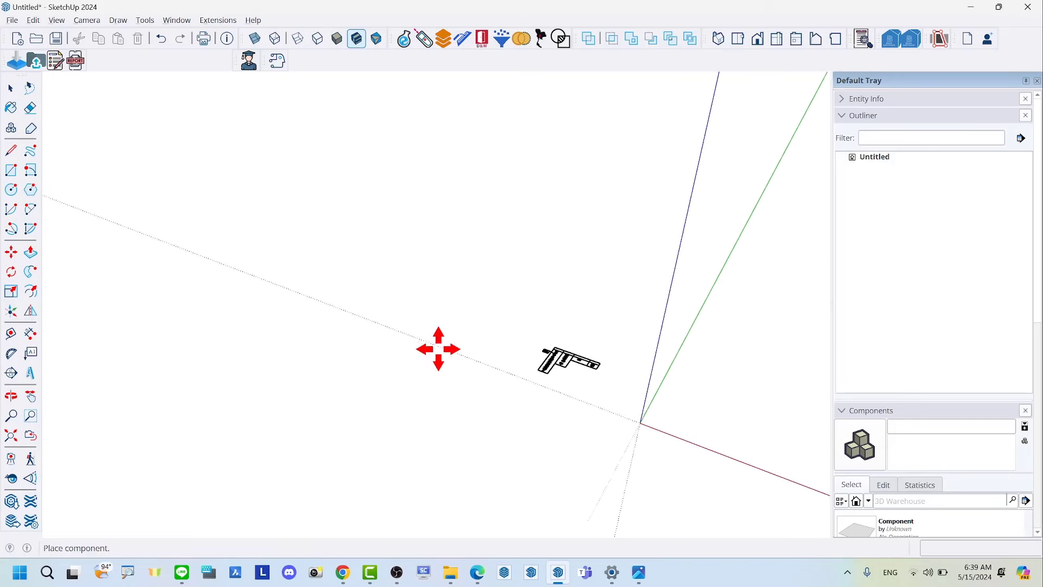
scroll(438, 349, down, 2)
scroll(687, 416, up, 1)
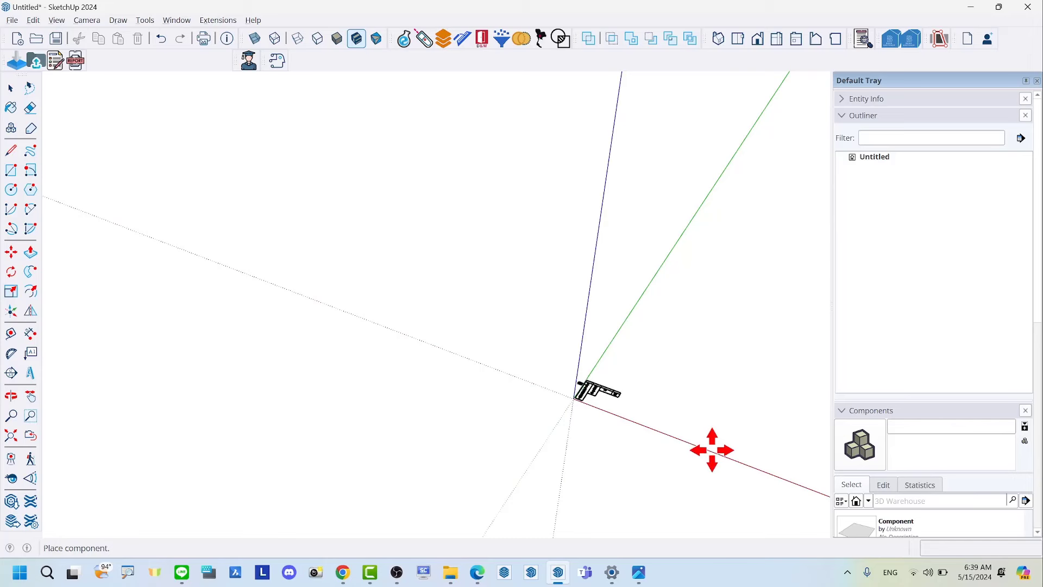
click(712, 450)
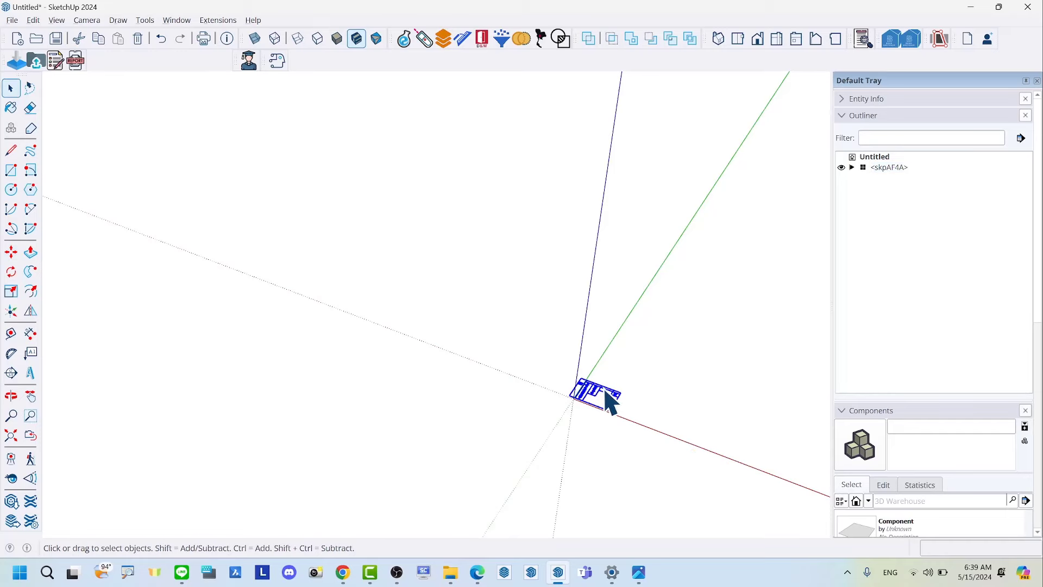
Zoom and orbit in on the foundation plan's overall 14.20 dimension line across gridlines 1–5
scroll(608, 402, up, 1)
scroll(610, 401, up, 1)
scroll(587, 404, up, 2)
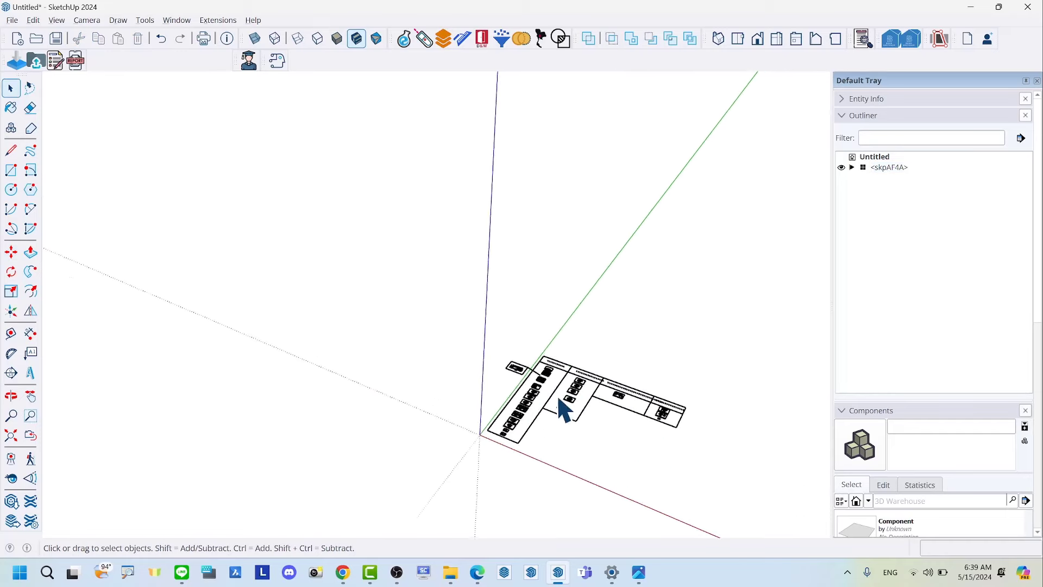
scroll(562, 412, up, 1)
scroll(554, 402, up, 1)
scroll(528, 396, up, 2)
scroll(552, 331, up, 1)
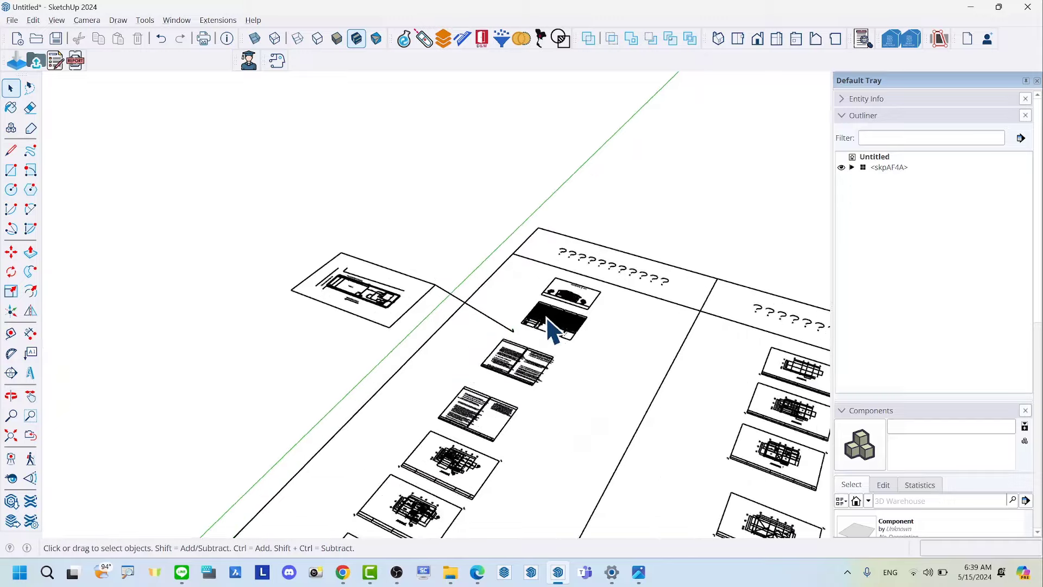
scroll(551, 326, up, 1)
scroll(547, 461, down, 1)
scroll(424, 384, down, 1)
scroll(328, 351, down, 1)
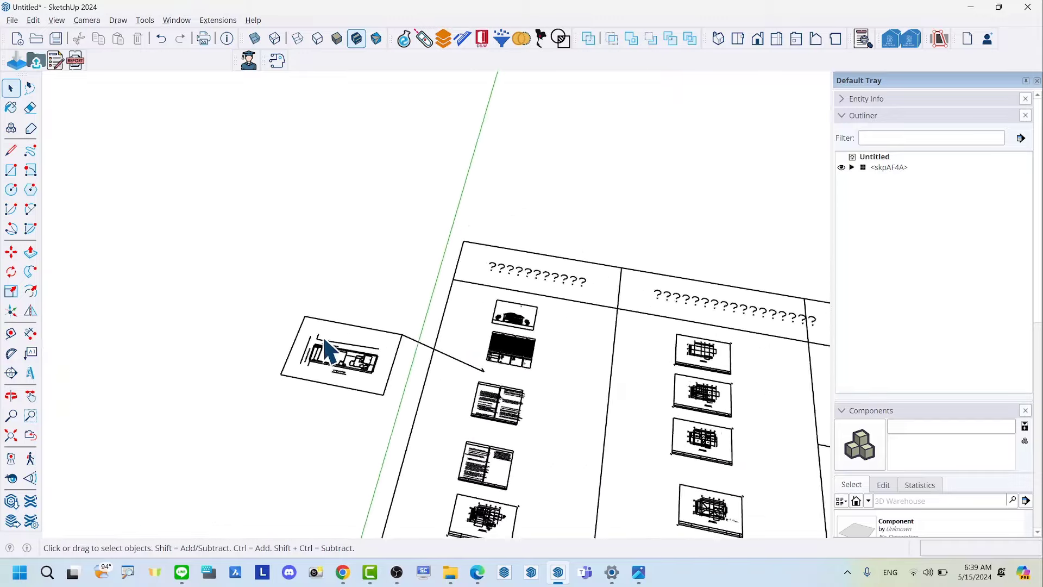
scroll(727, 358, up, 1)
scroll(701, 361, up, 1)
scroll(642, 429, up, 1)
scroll(598, 497, up, 1)
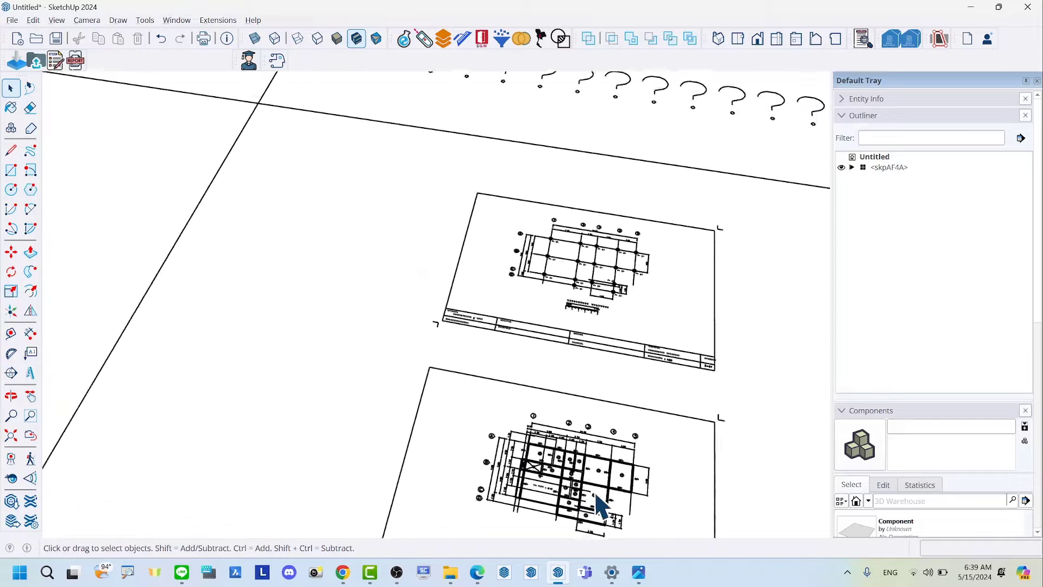
scroll(581, 494, up, 1)
scroll(584, 505, up, 2)
scroll(554, 484, up, 2)
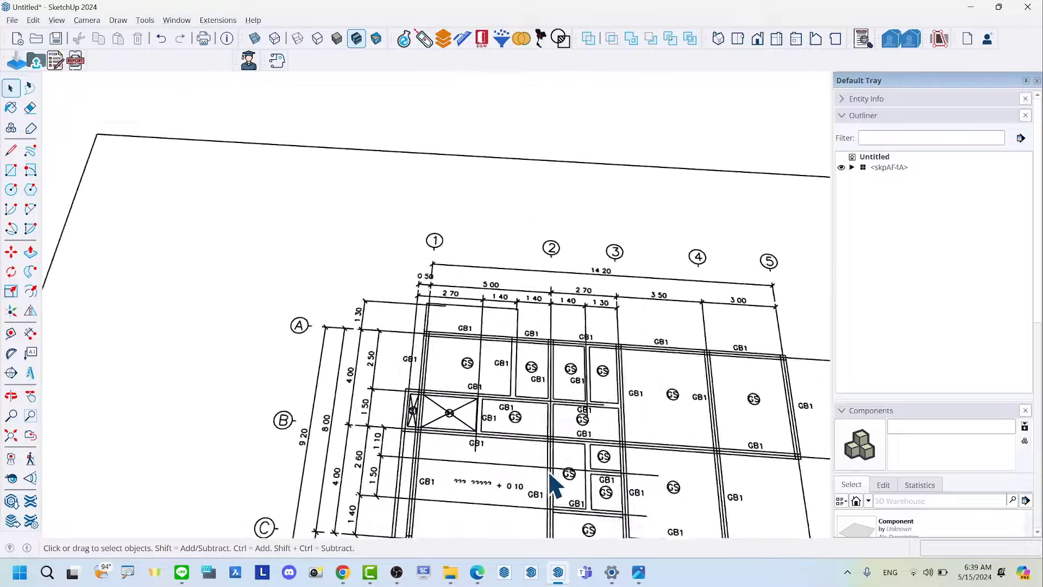
scroll(565, 475, up, 1)
scroll(565, 476, up, 1)
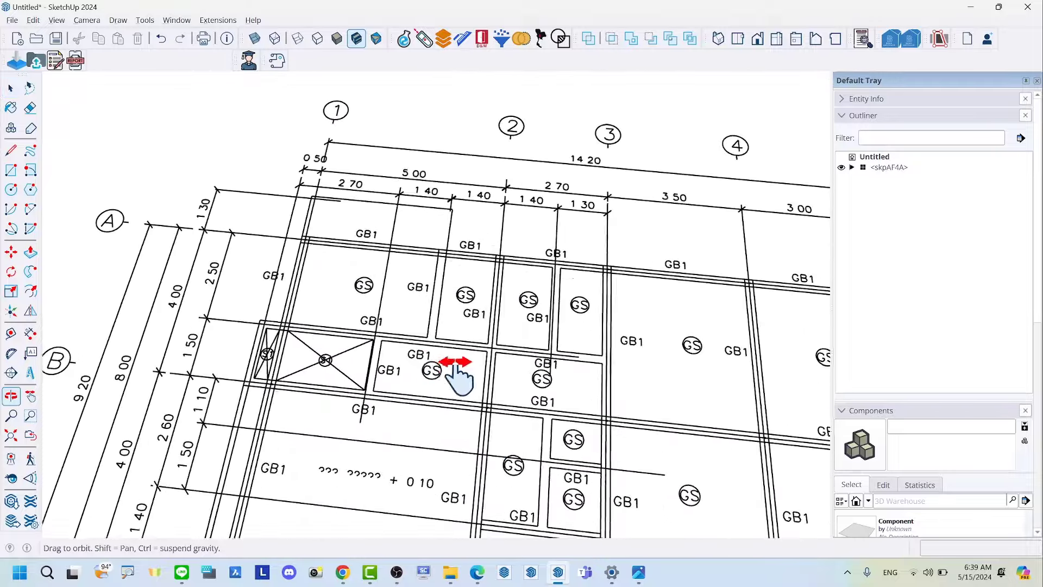
mouse_move(531, 418)
middle_down()
mouse_move(349, 344)
mouse_move(384, 372)
mouse_move(449, 260)
middle_up()
scroll(353, 337, down, 3)
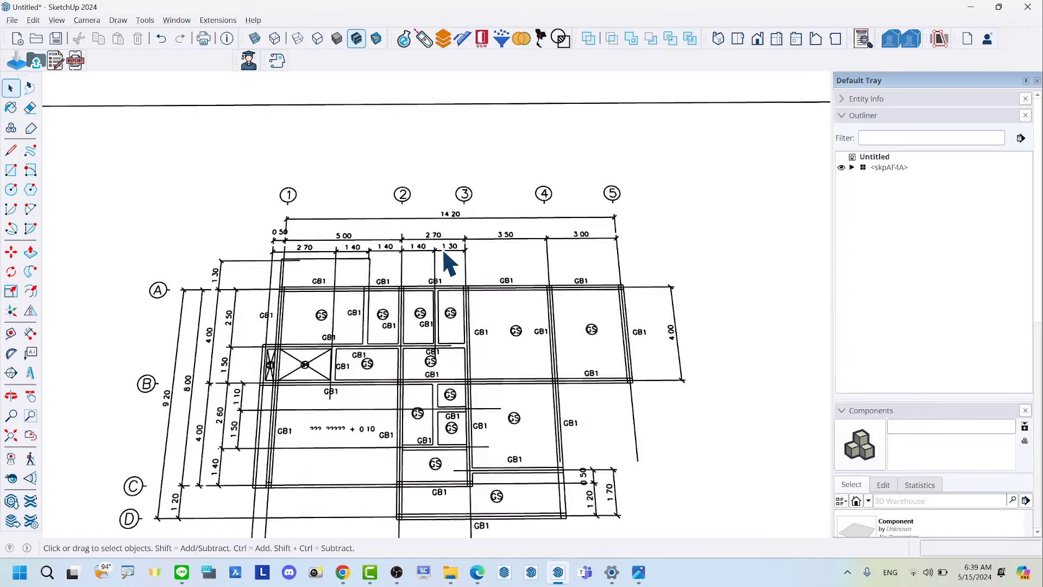
scroll(246, 198, up, 2)
scroll(260, 195, up, 2)
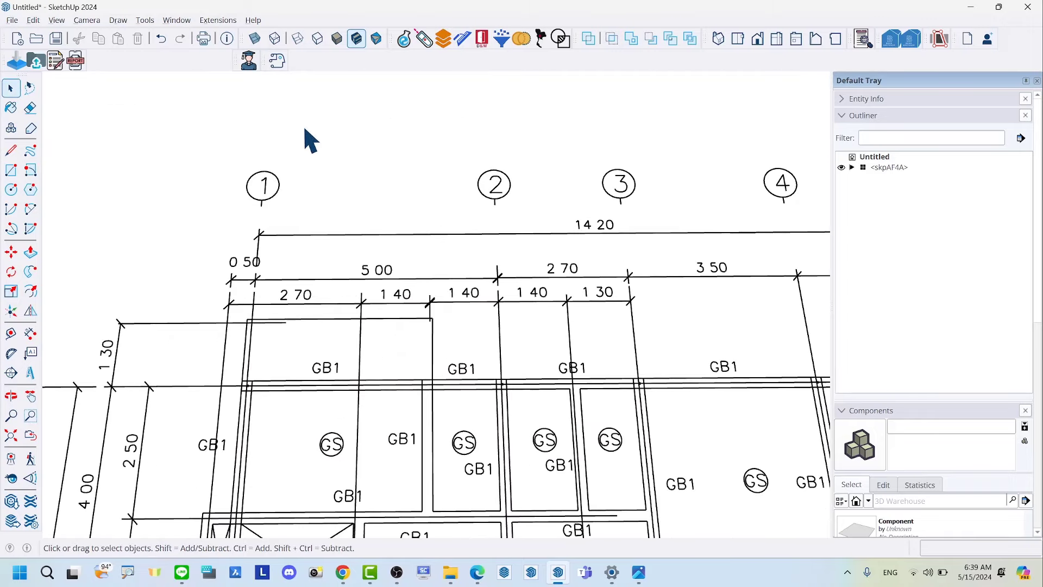
key(t)
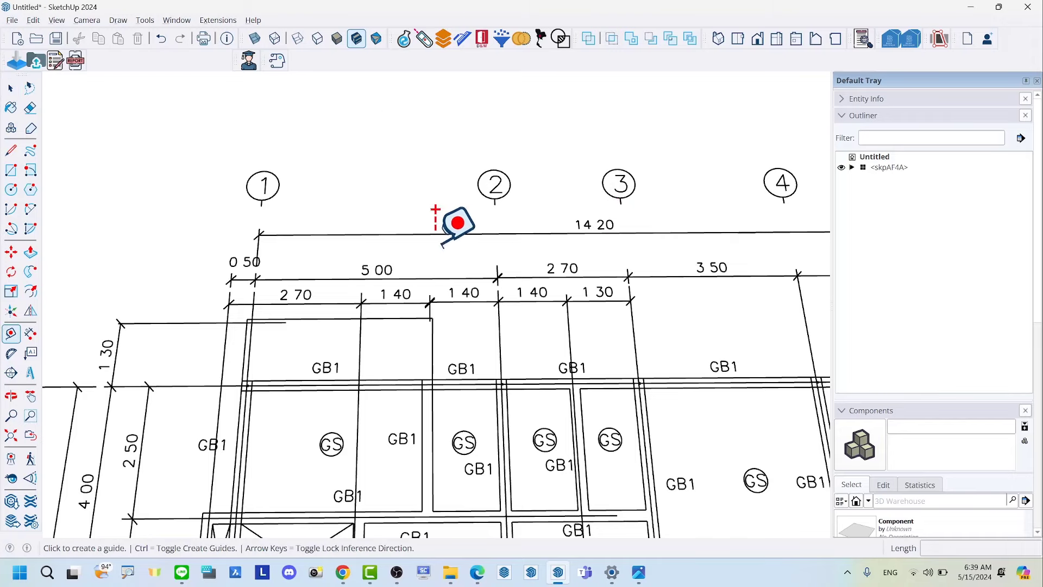
Measure the 14.20 dimension from its left end to gridline 5
scroll(304, 220, up, 2)
scroll(304, 219, up, 1)
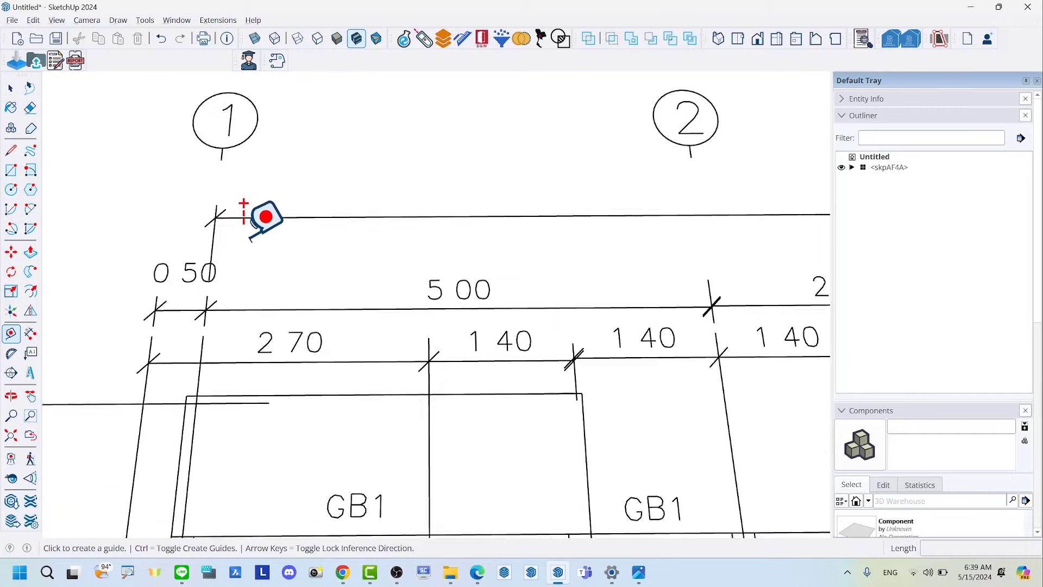
scroll(262, 214, up, 1)
click(209, 214)
scroll(154, 239, down, 2)
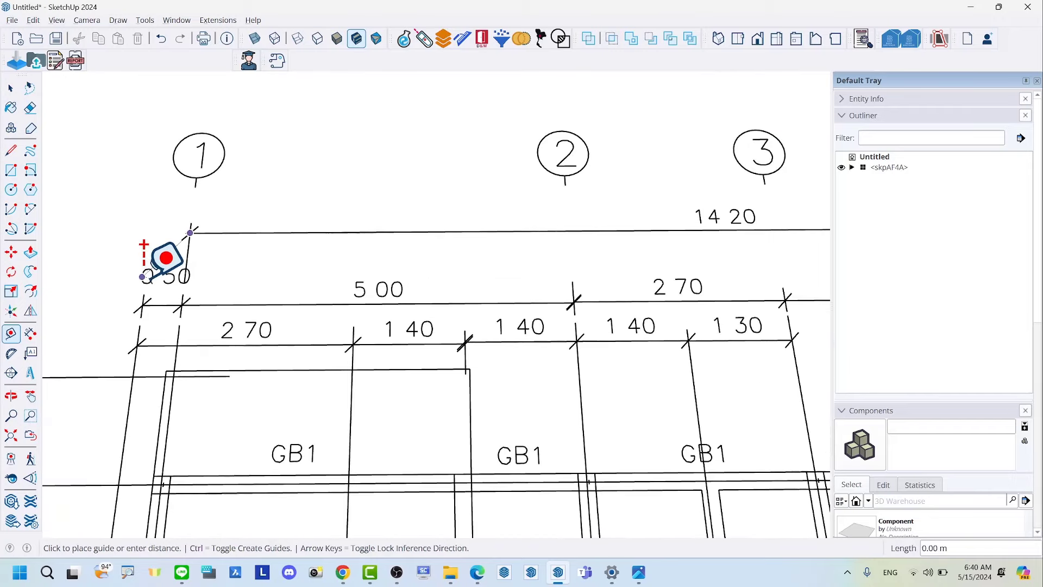
scroll(154, 235, down, 2)
scroll(151, 241, down, 2)
scroll(704, 239, up, 2)
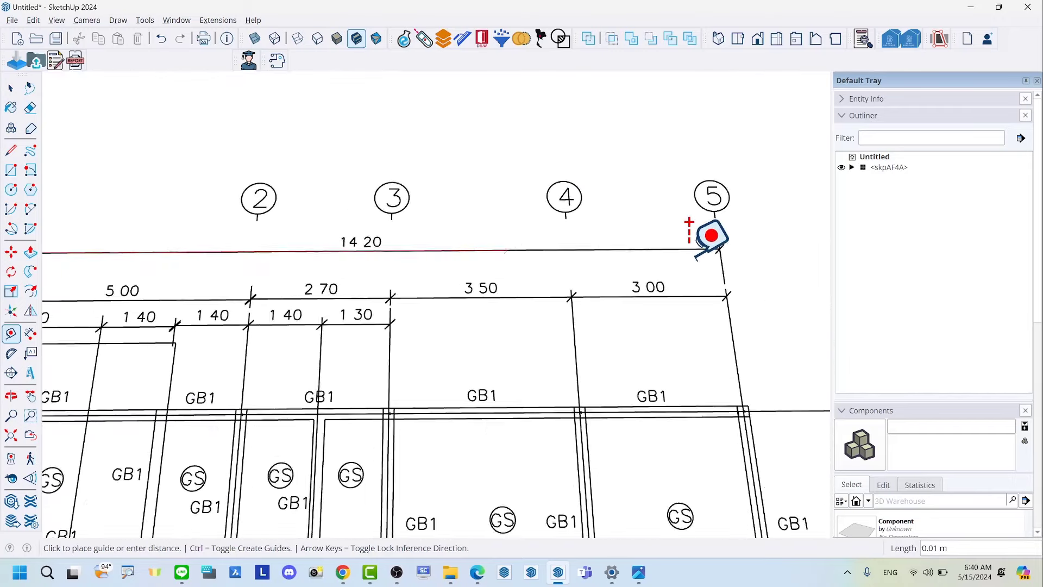
scroll(710, 228, up, 2)
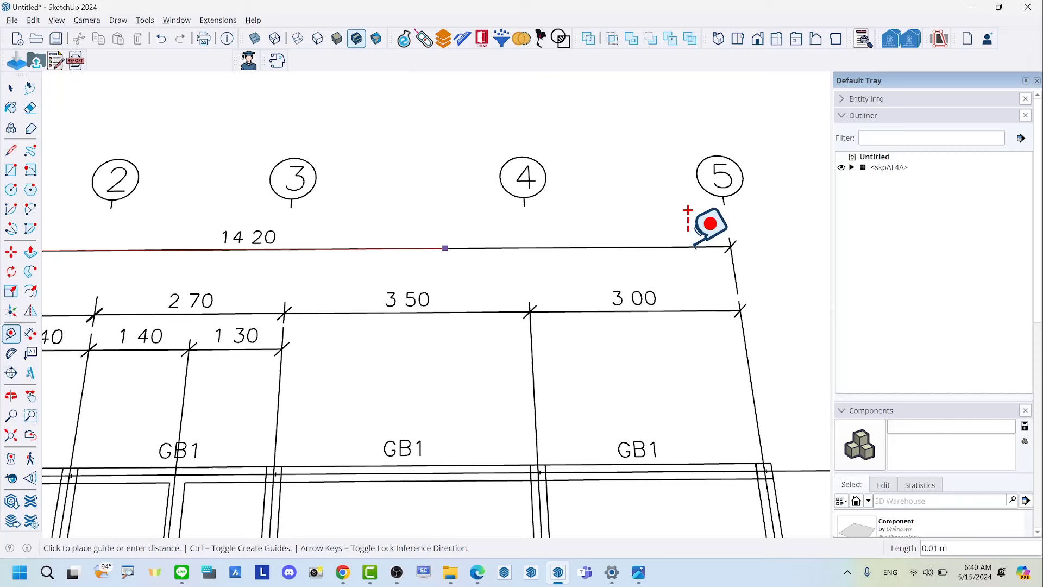
click(729, 247)
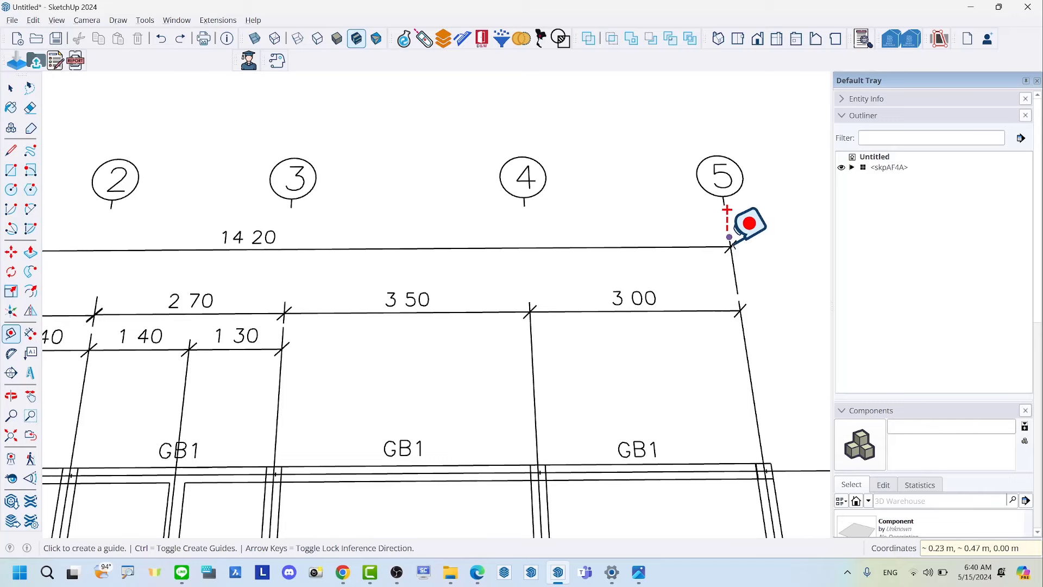
Re-measure gridline 5 to gridline 1, enter 14.2 and accept resizing the whole model
scroll(729, 246, up, 1)
scroll(732, 244, up, 1)
click(732, 244)
scroll(732, 244, down, 1)
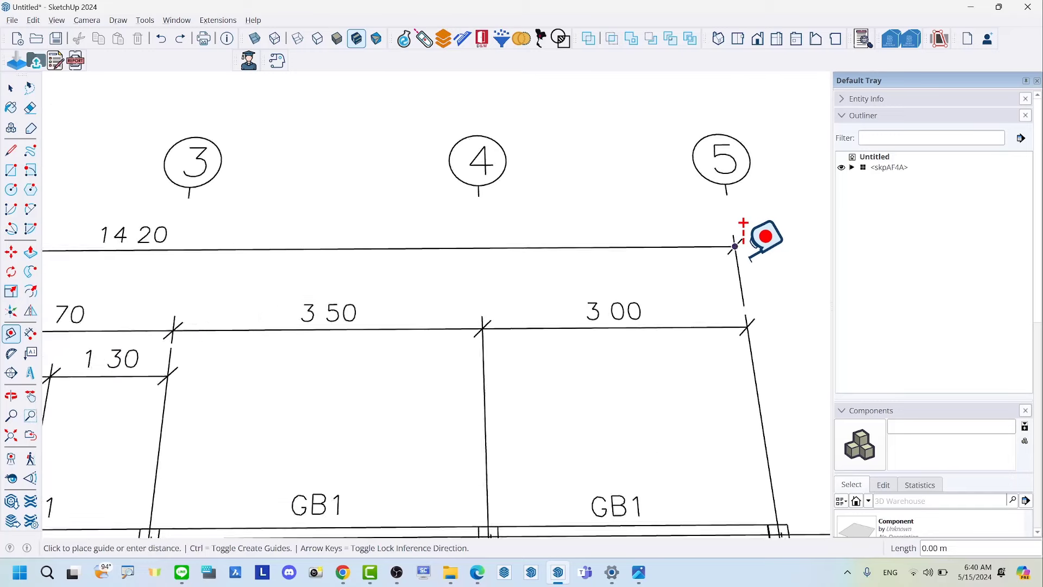
scroll(733, 244, down, 2)
scroll(732, 244, down, 1)
scroll(154, 251, up, 1)
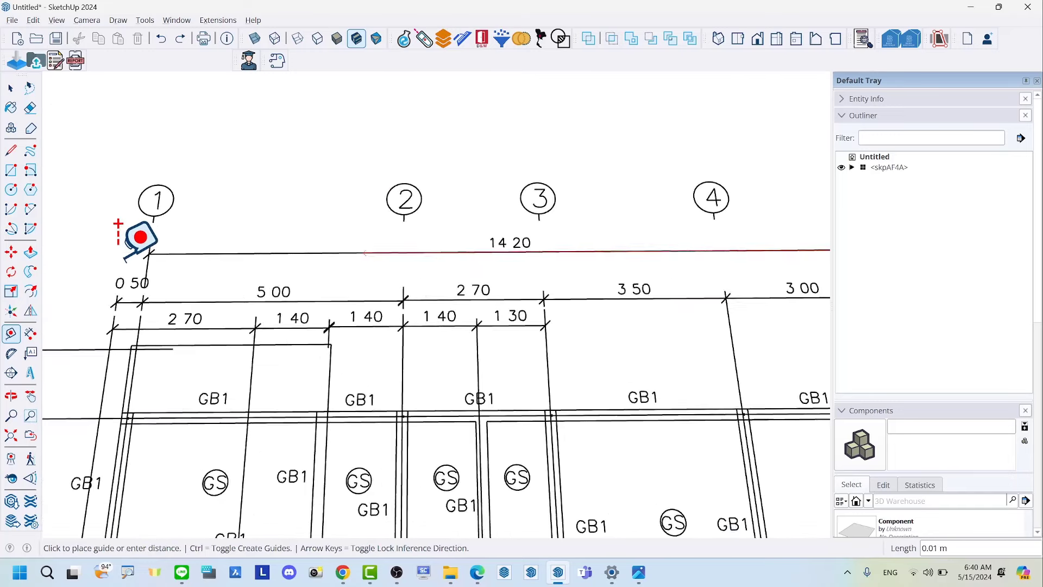
scroll(147, 250, up, 1)
click(163, 252)
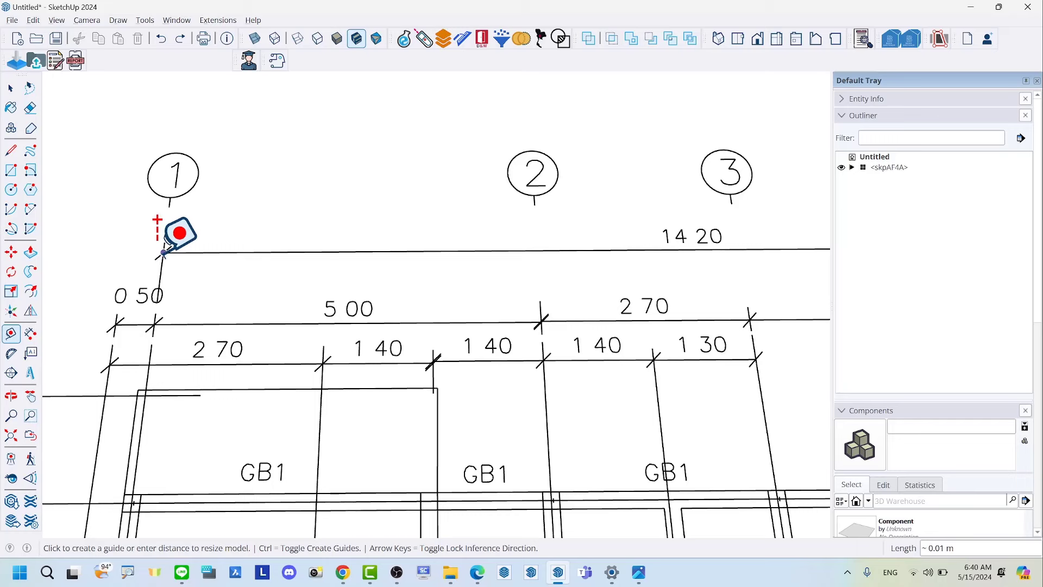
text(14.2)
key(Return)
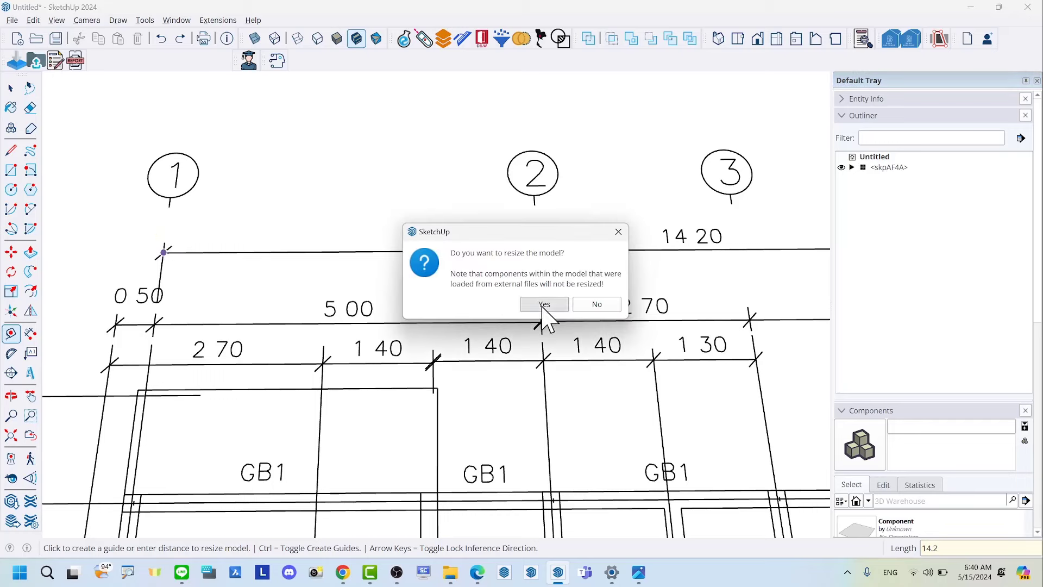
click(542, 304)
key(space)
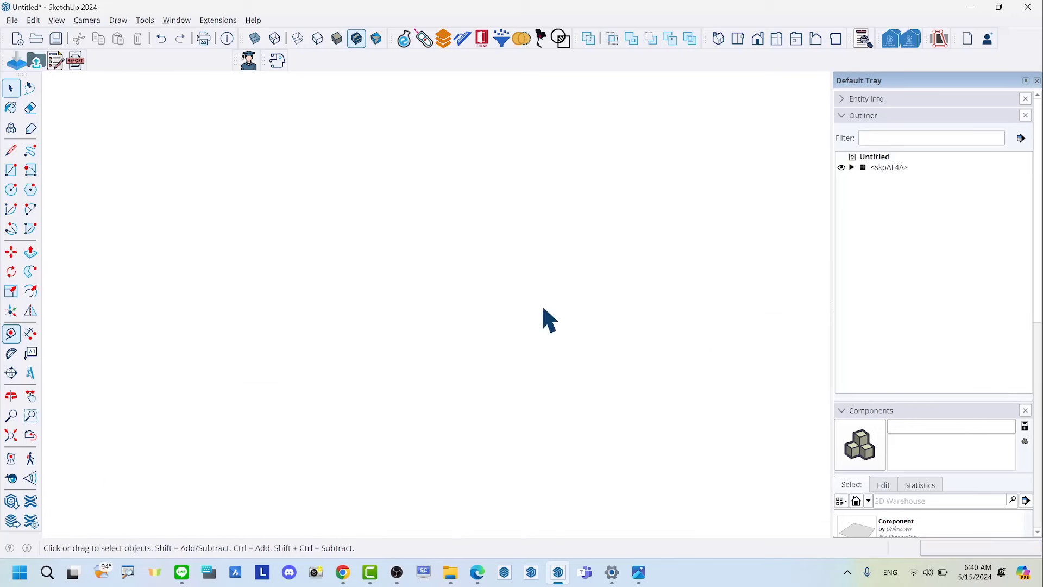
Fit the model in view and erase the stray dashed guide line
click(11, 435)
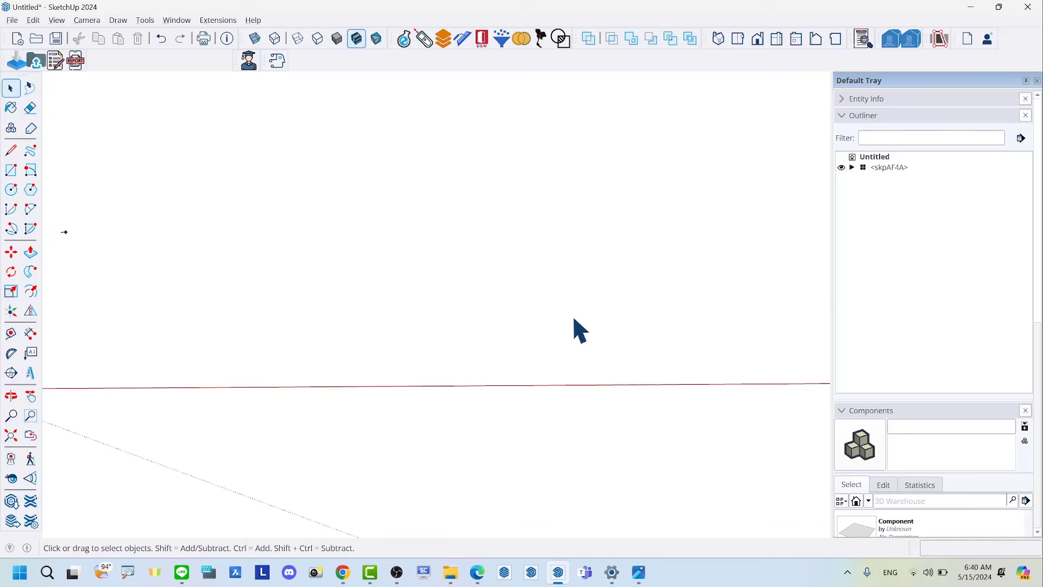
scroll(573, 325, down, 2)
middle_drag(570, 325, 291, 233)
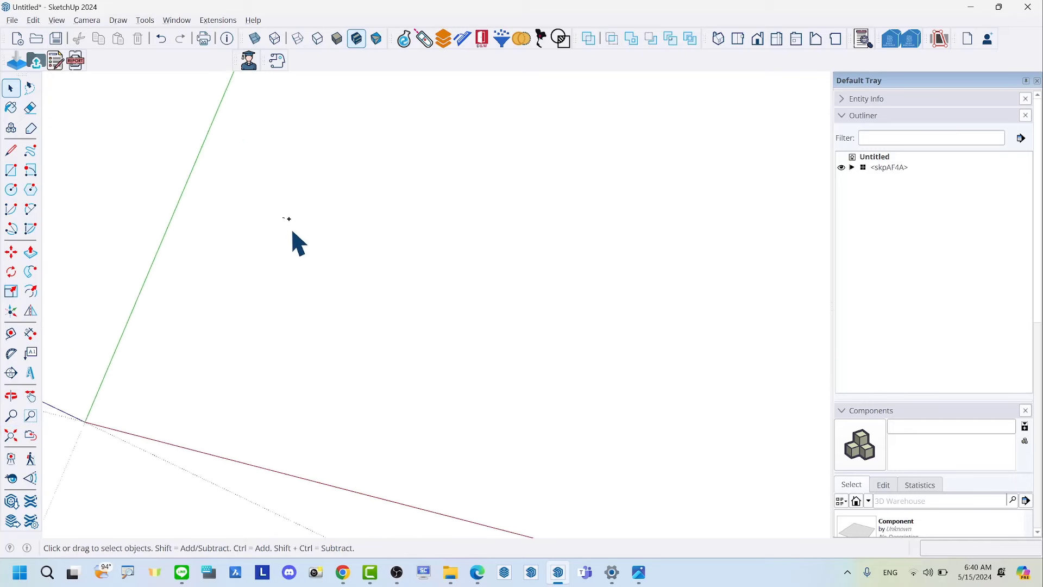
scroll(292, 232, up, 2)
scroll(295, 216, up, 1)
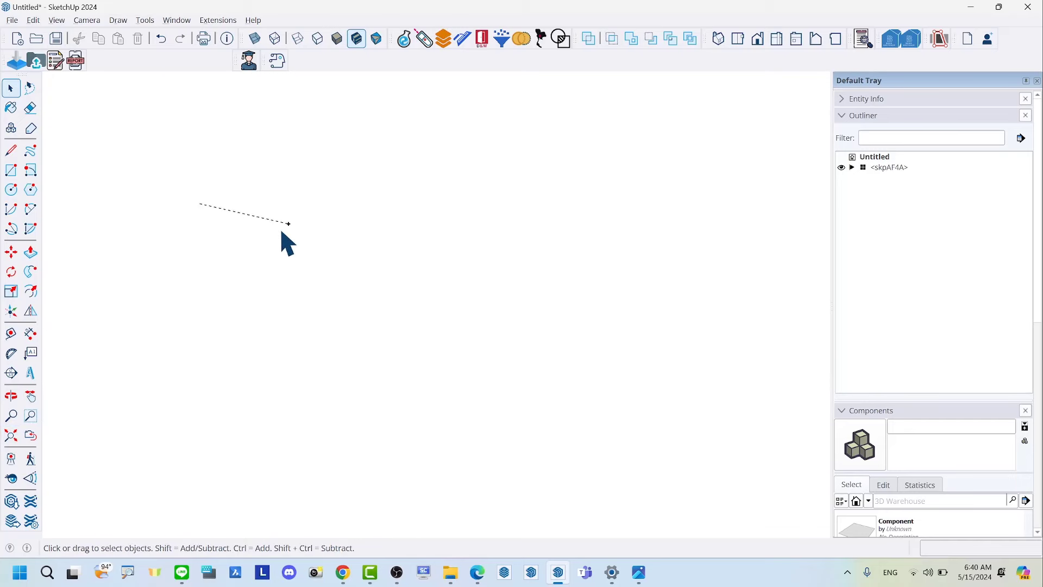
scroll(282, 233, up, 2)
scroll(298, 231, up, 1)
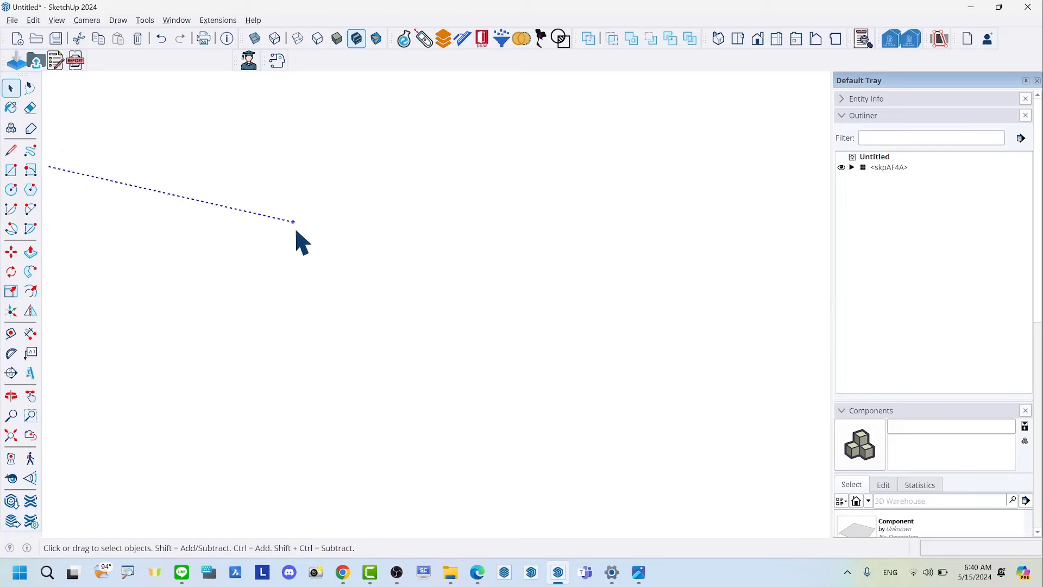
scroll(295, 234, down, 2)
key(e)
click(292, 223)
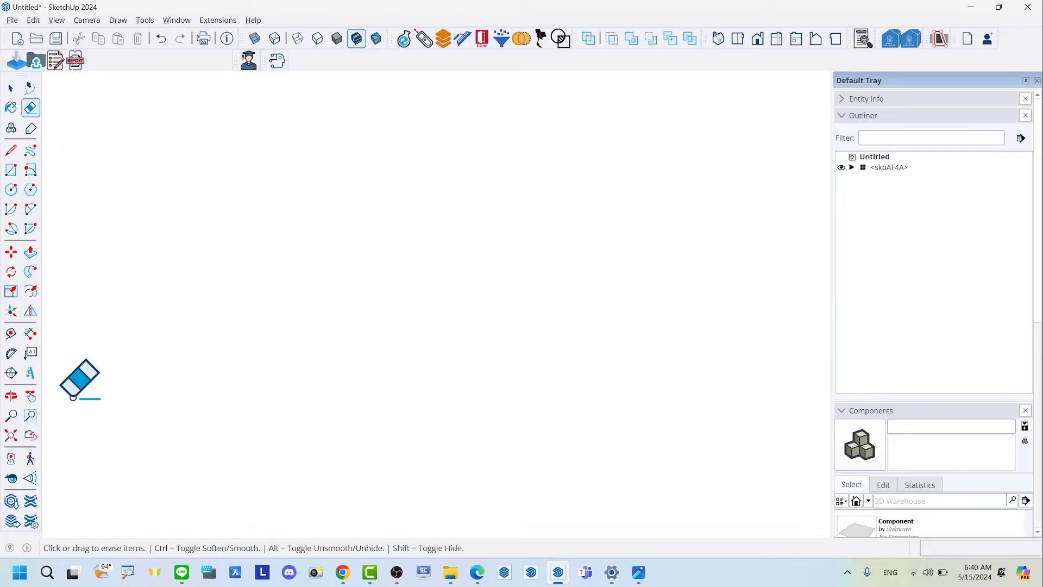
Window-select the drawing-sheets group and move it 4 m from a corner base point
click(10, 435)
scroll(547, 233, down, 2)
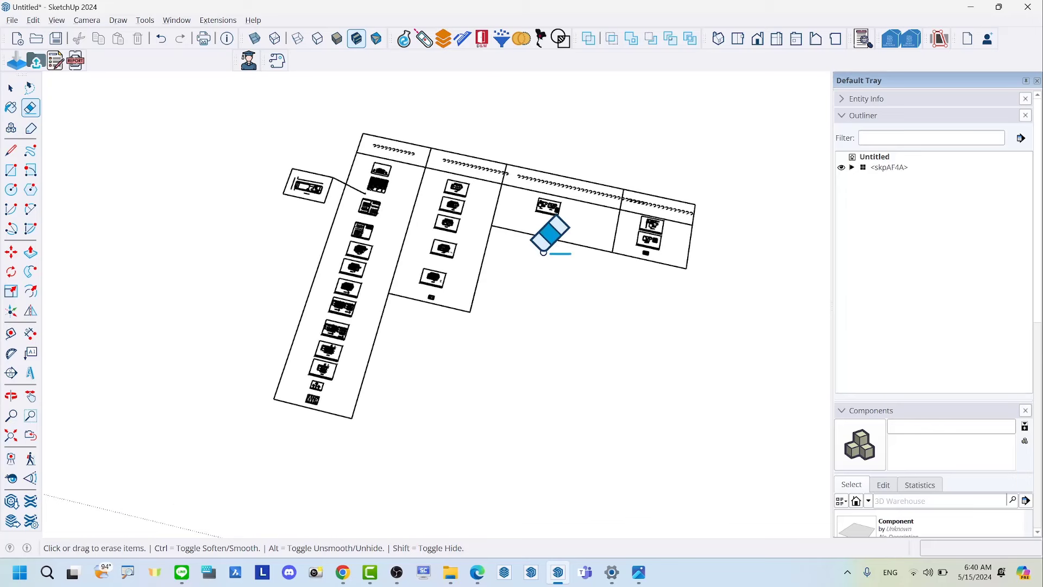
scroll(551, 234, down, 2)
scroll(547, 253, down, 2)
key(space)
drag(435, 188, 696, 370)
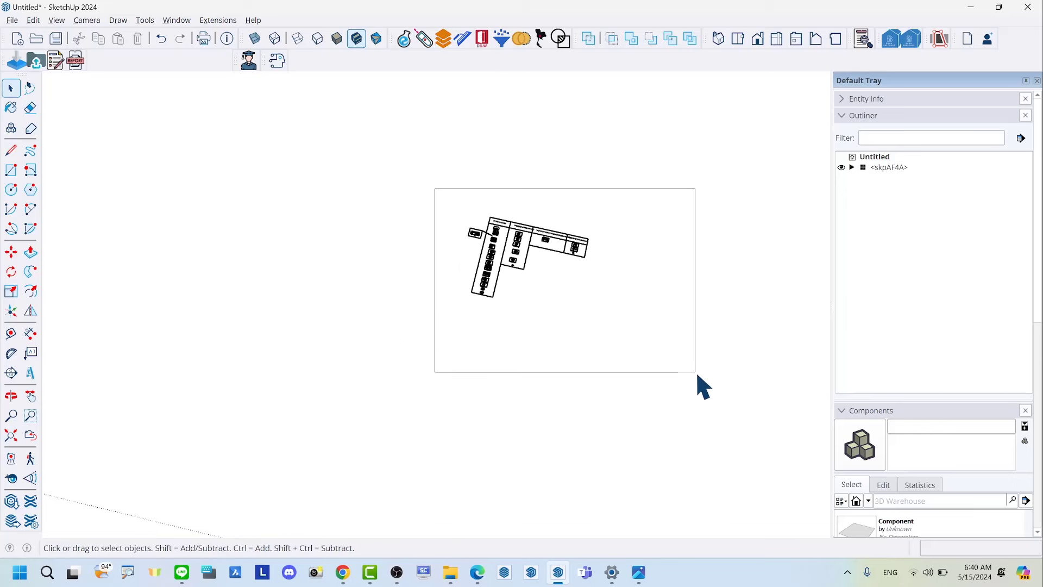
key(m)
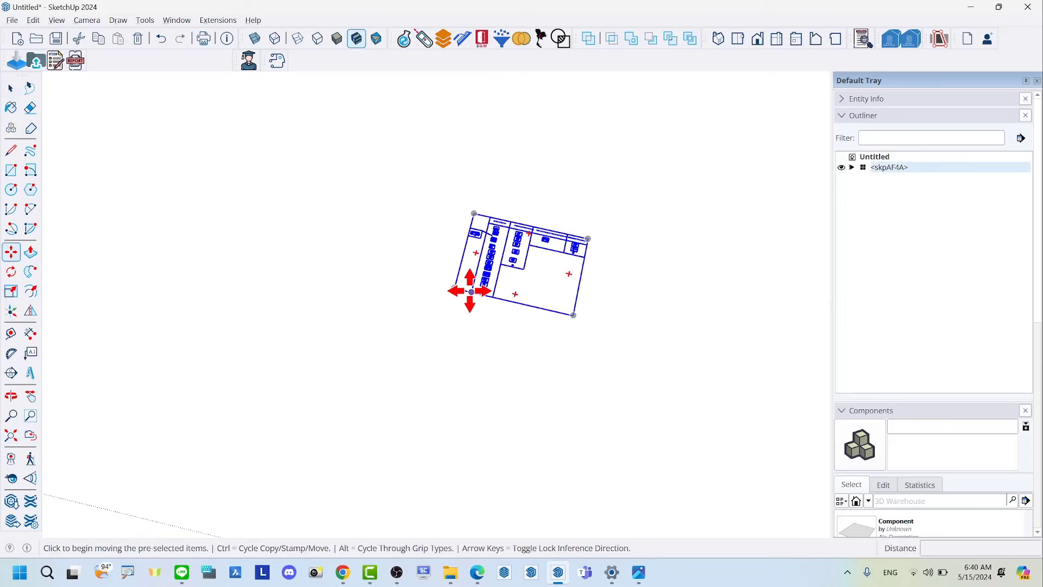
click(454, 288)
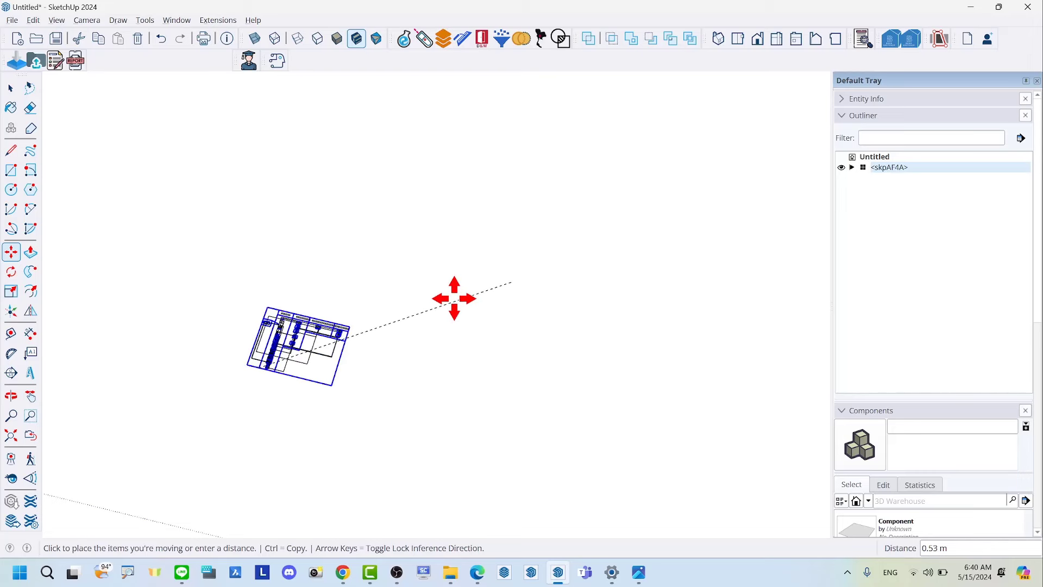
click(454, 298)
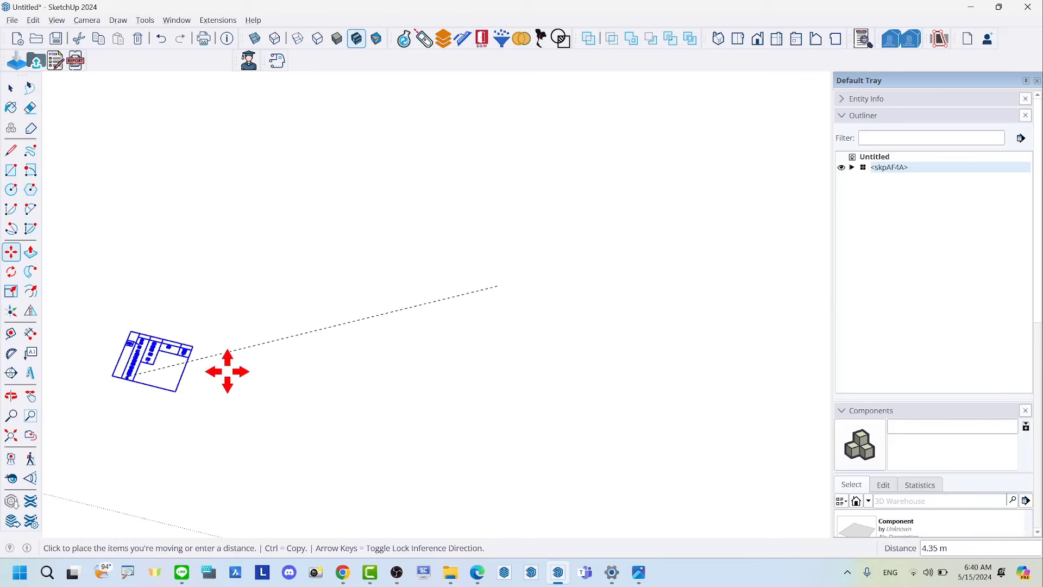
key(o)
shift+middle_drag(353, 353, 625, 175)
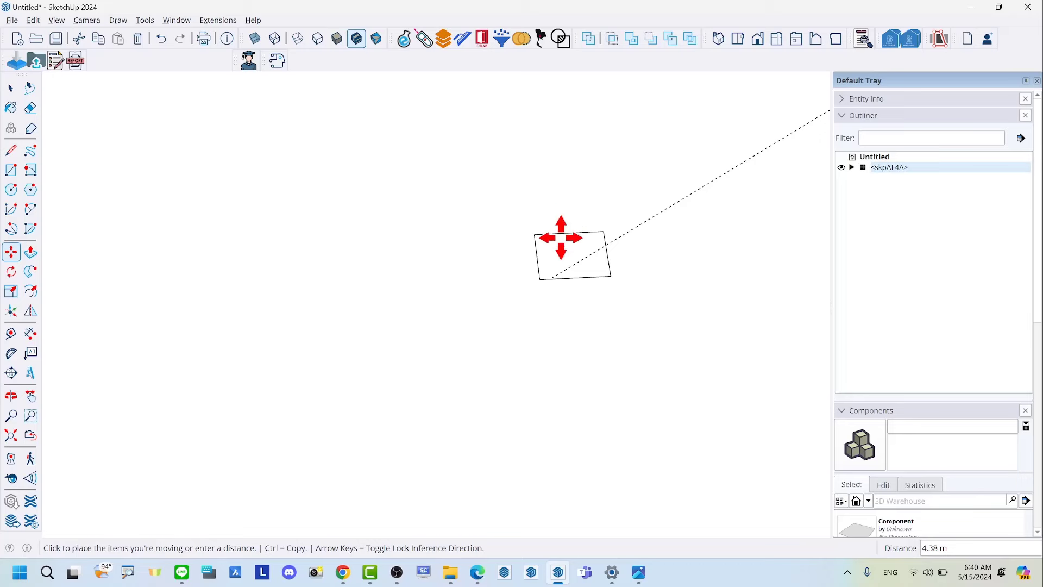
text(4)
key(Return)
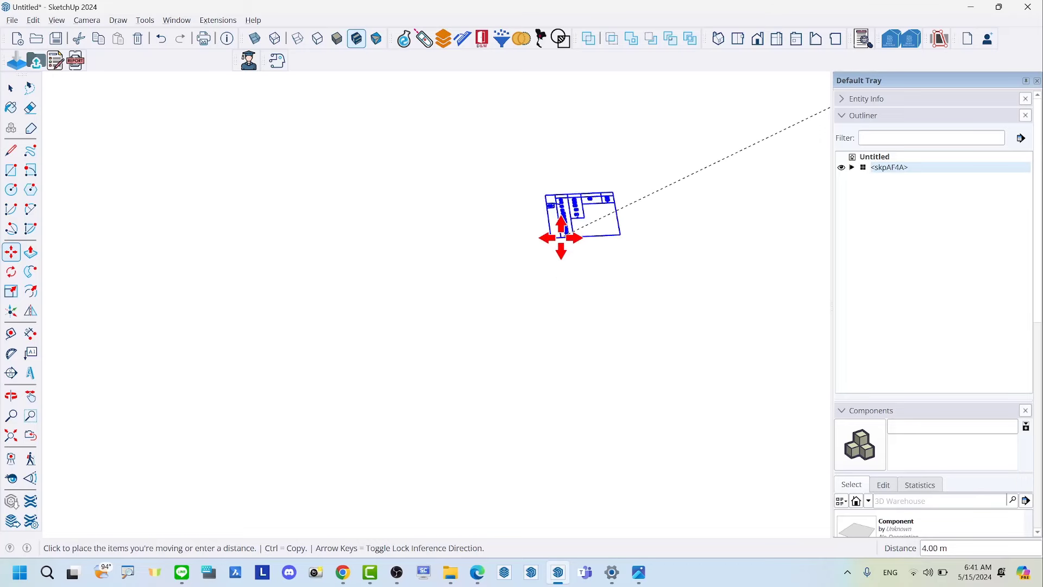
Orbit to locate the origin and snap the group's corner onto it
click(11, 435)
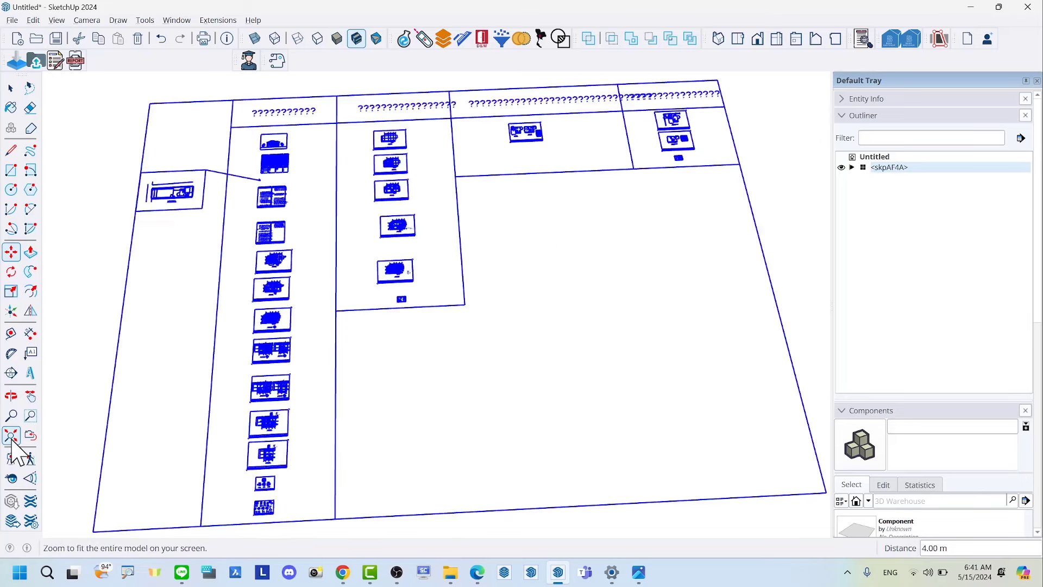
scroll(516, 304, up, 3)
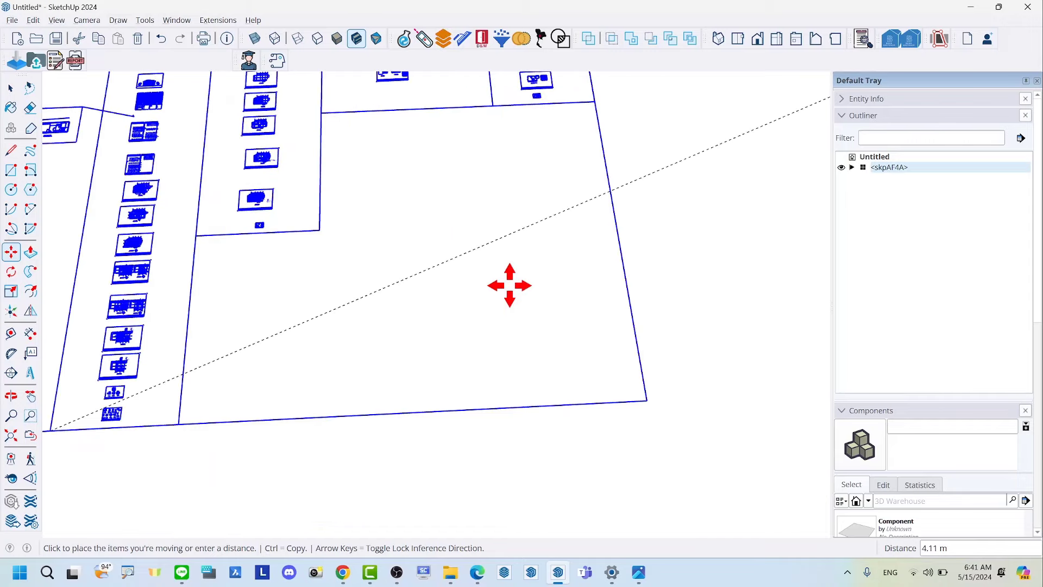
scroll(509, 286, down, 2)
scroll(510, 285, down, 2)
scroll(509, 285, down, 2)
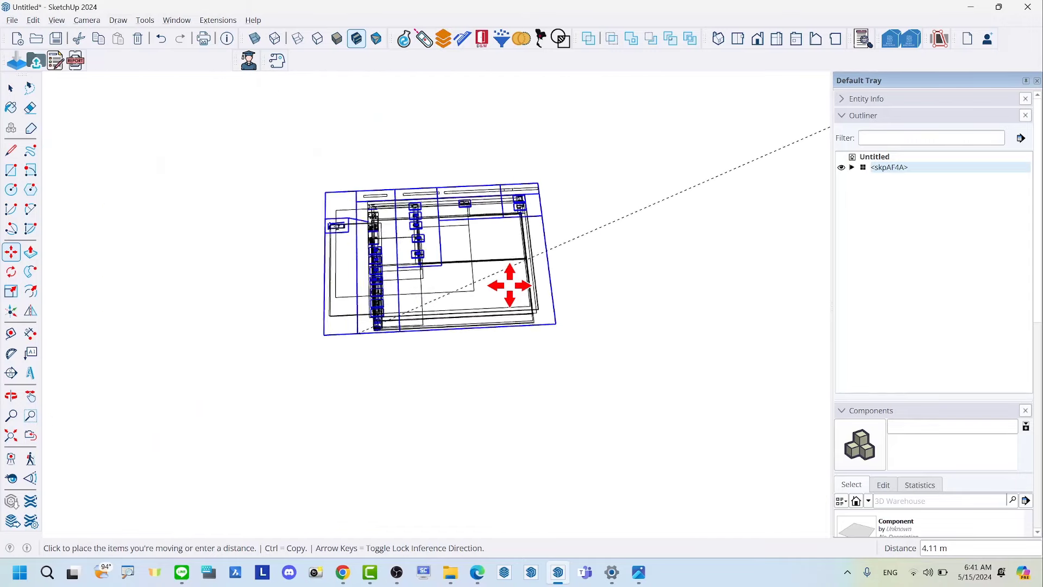
scroll(510, 285, down, 2)
scroll(509, 285, down, 2)
scroll(510, 285, down, 2)
scroll(509, 286, down, 2)
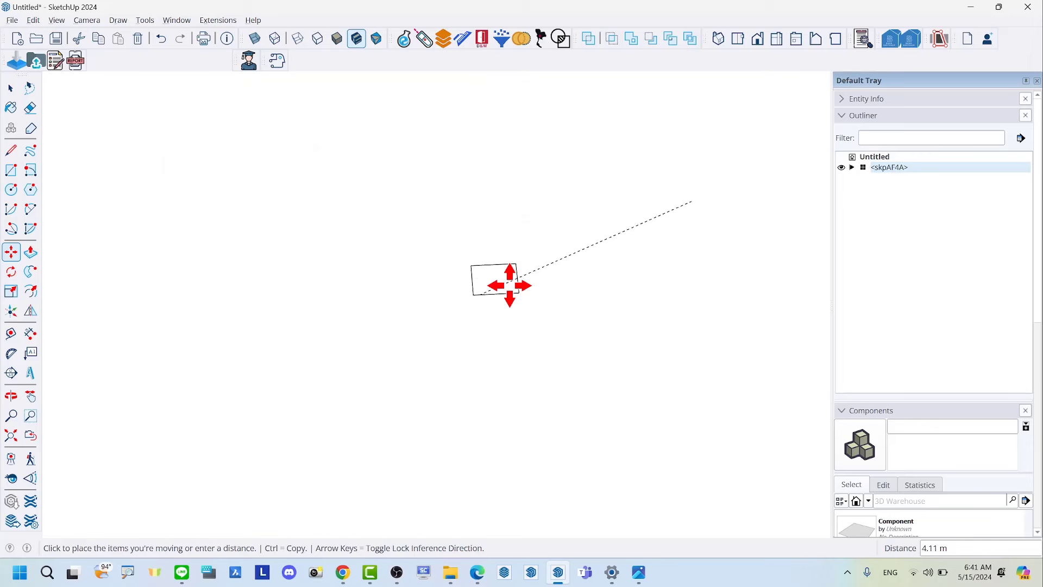
scroll(509, 285, down, 1)
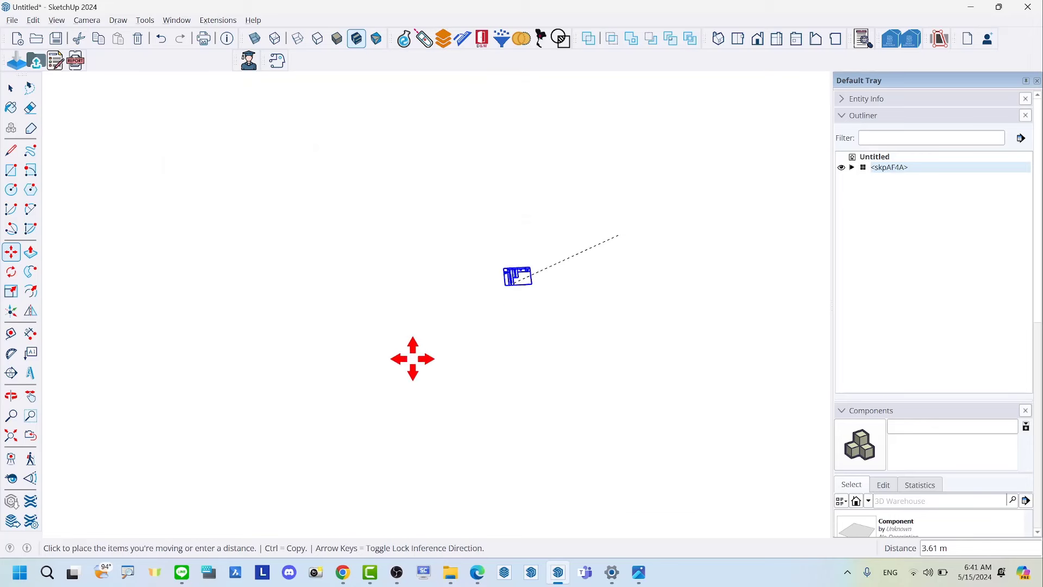
mouse_move(255, 384)
middle_down()
mouse_move(172, 384)
mouse_move(92, 347)
middle_up()
mouse_move(256, 263)
middle_down()
mouse_move(222, 214)
mouse_move(198, 72)
mouse_move(198, 86)
middle_up()
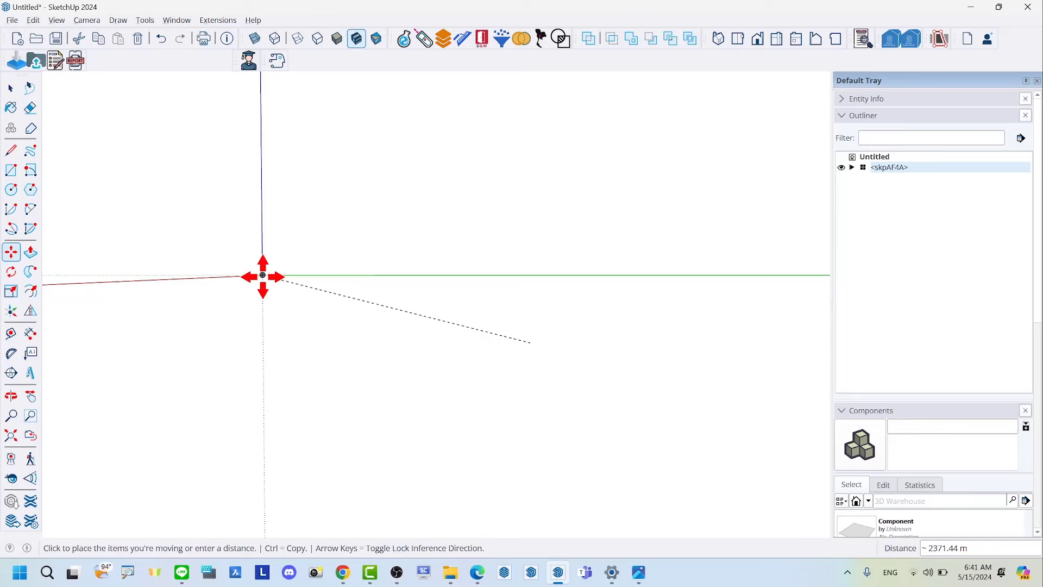
click(262, 276)
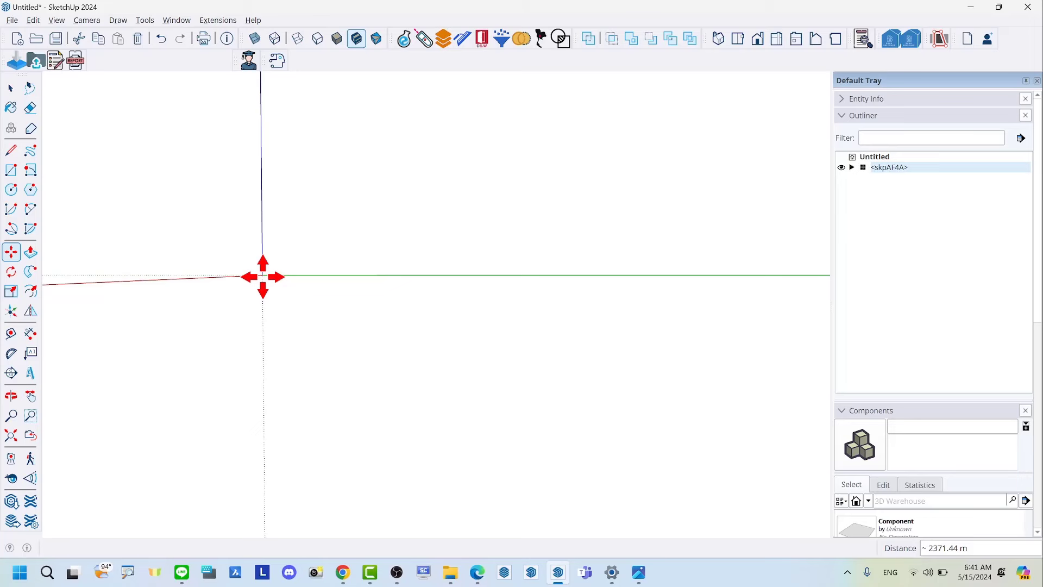
key(space)
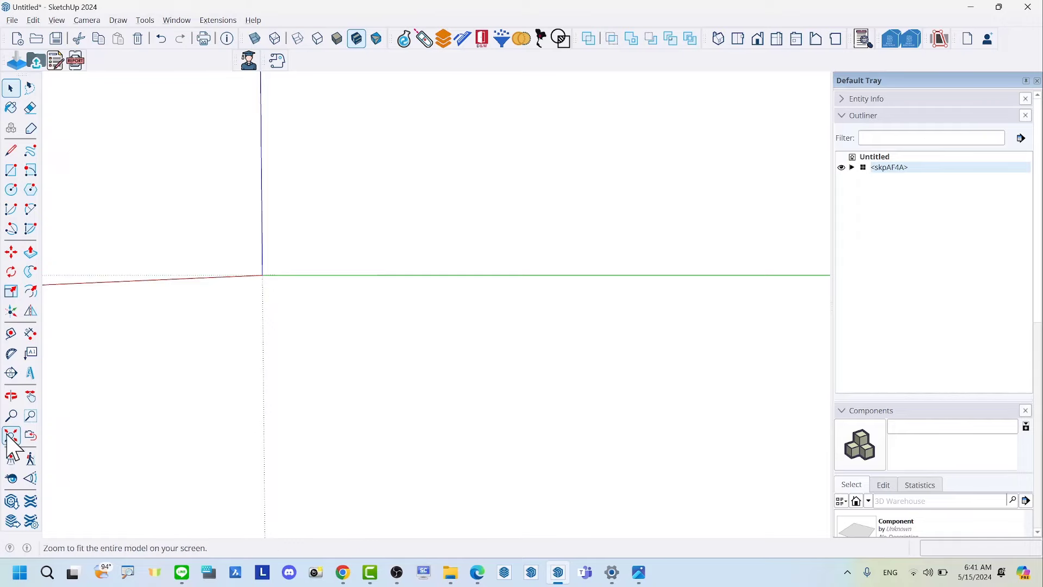
Deselect the sheets group and zoom onto the foundation plan's 14.20 grid dimension
click(11, 435)
middle_drag(380, 271, 400, 245)
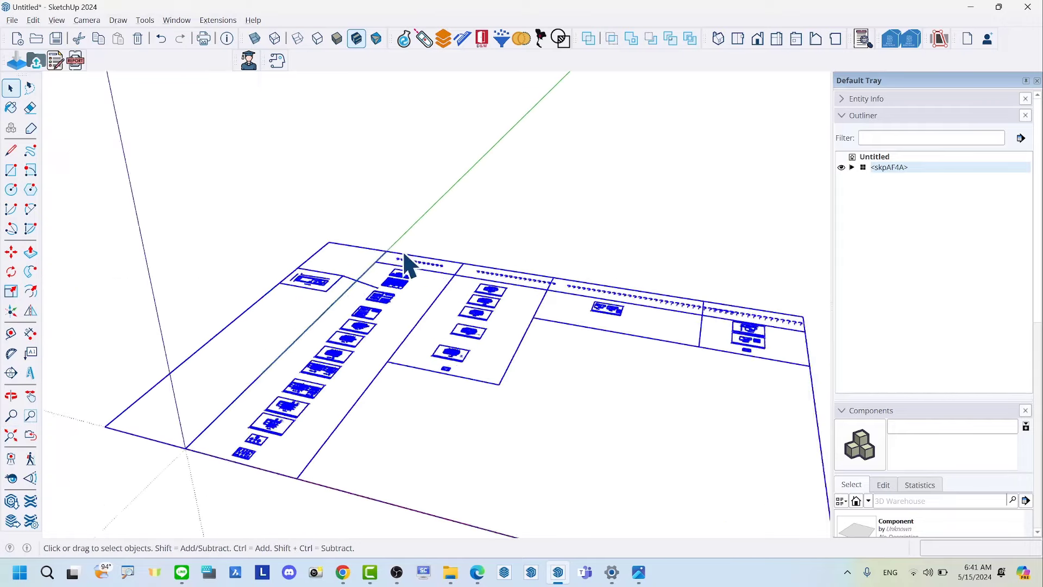
click(247, 412)
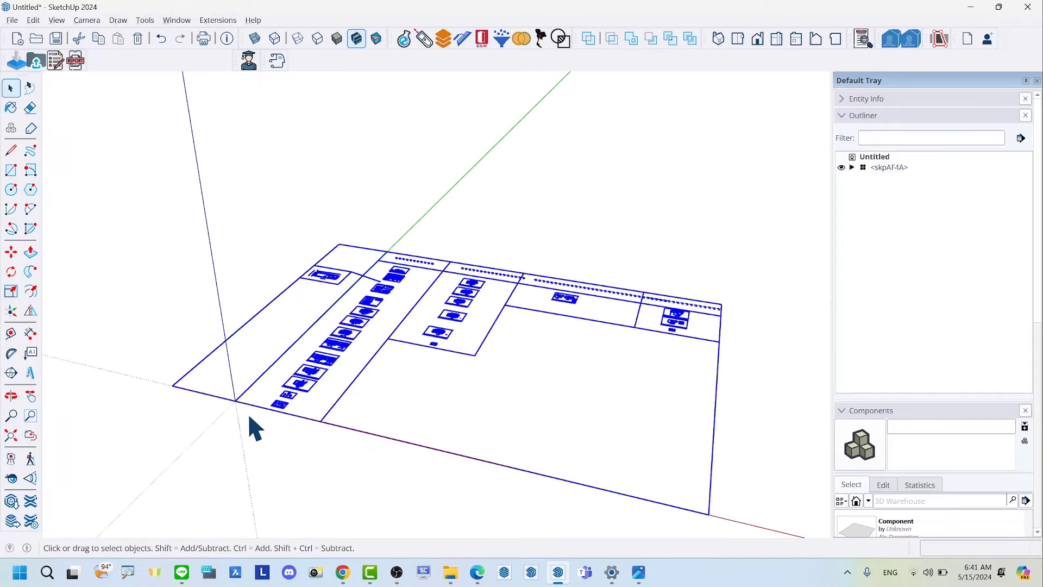
click(354, 492)
middle_drag(459, 478, 461, 467)
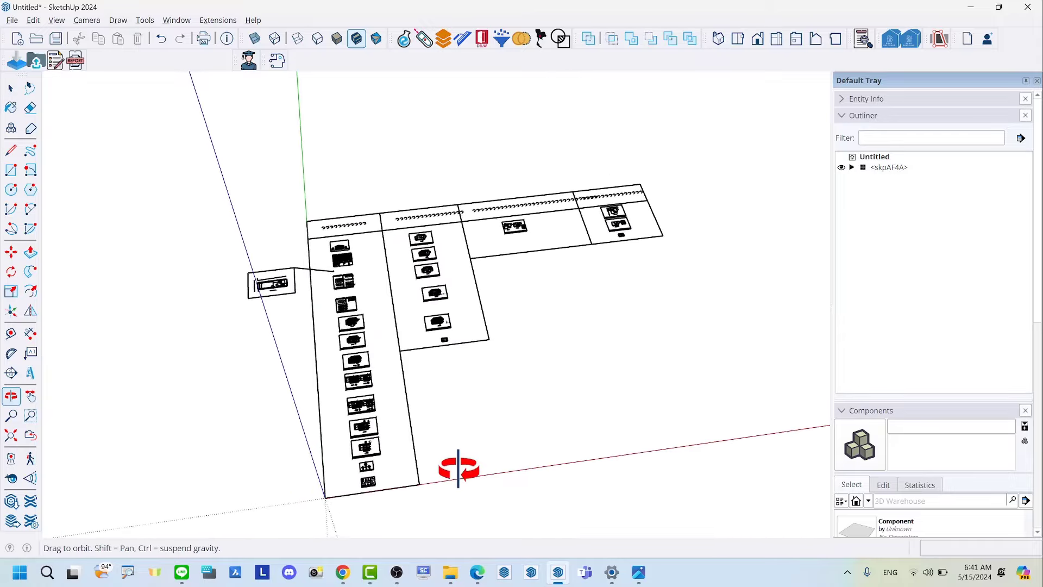
scroll(400, 233, up, 2)
scroll(429, 272, up, 3)
scroll(459, 220, up, 3)
scroll(439, 220, up, 2)
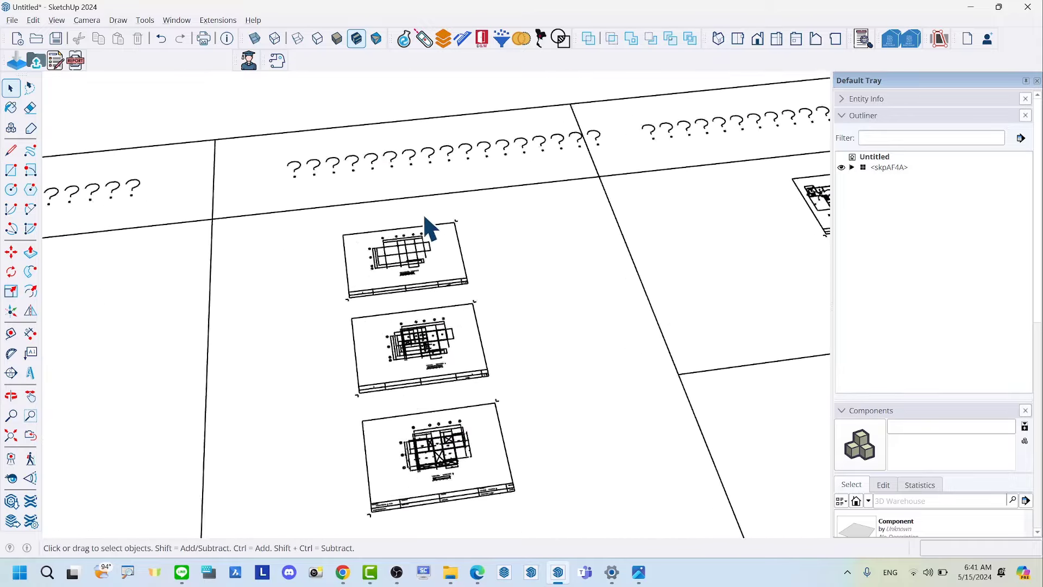
scroll(415, 223, up, 2)
scroll(388, 253, up, 2)
scroll(348, 310, up, 2)
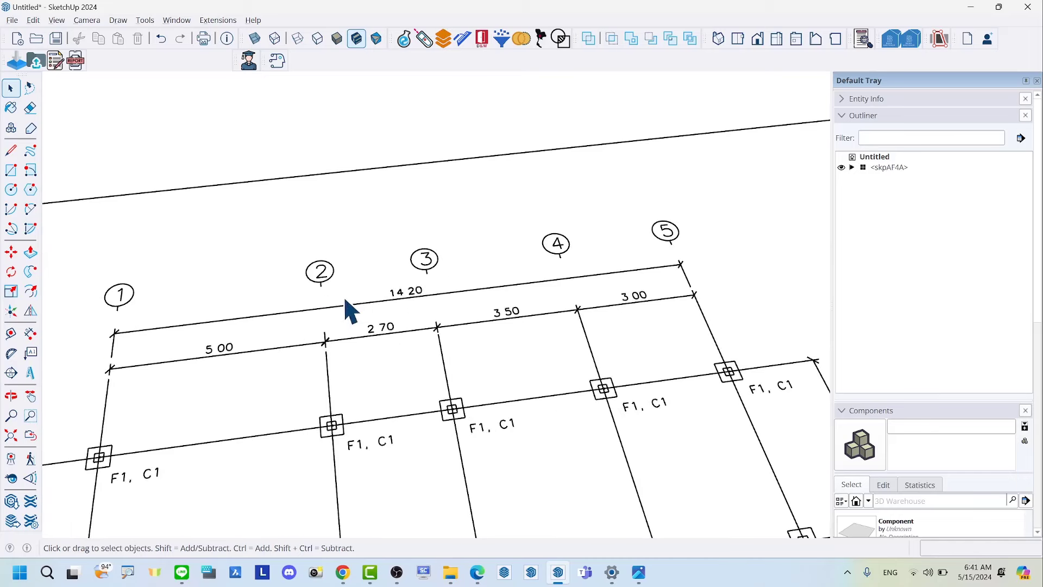
Start a dimension at the gridline 1 end, then cancel it
click(31, 333)
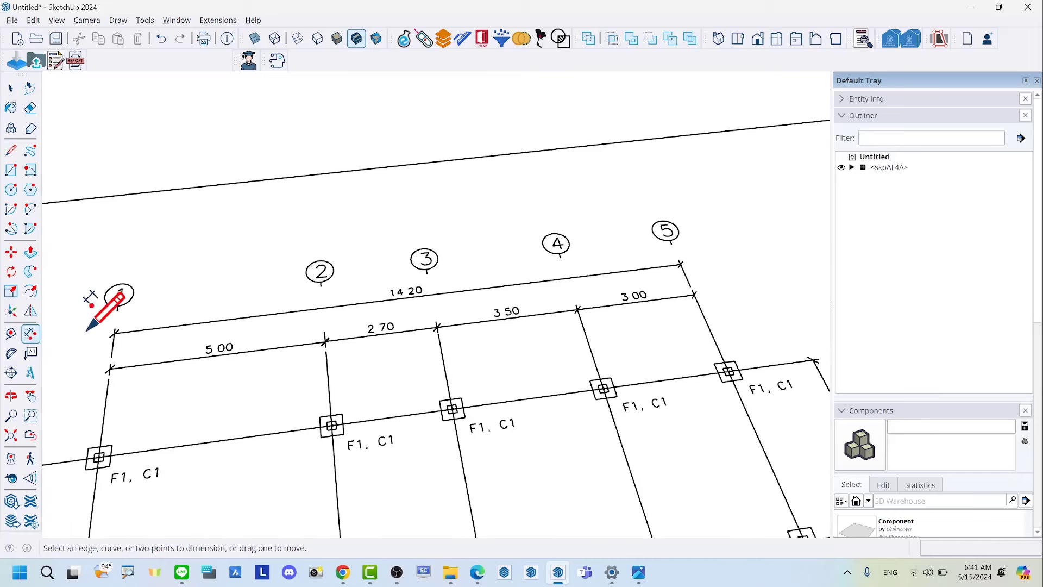
click(115, 328)
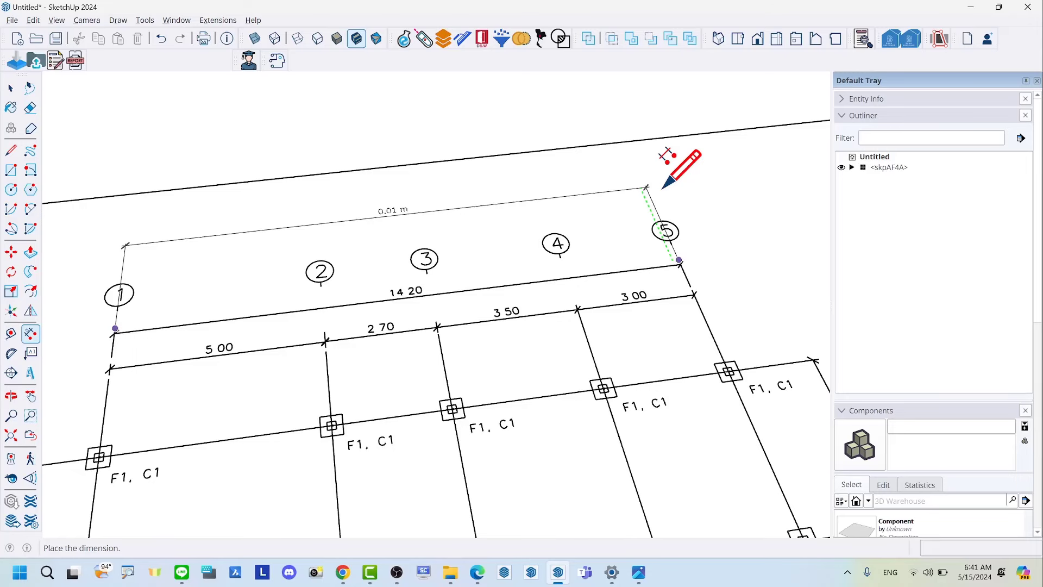
key(space)
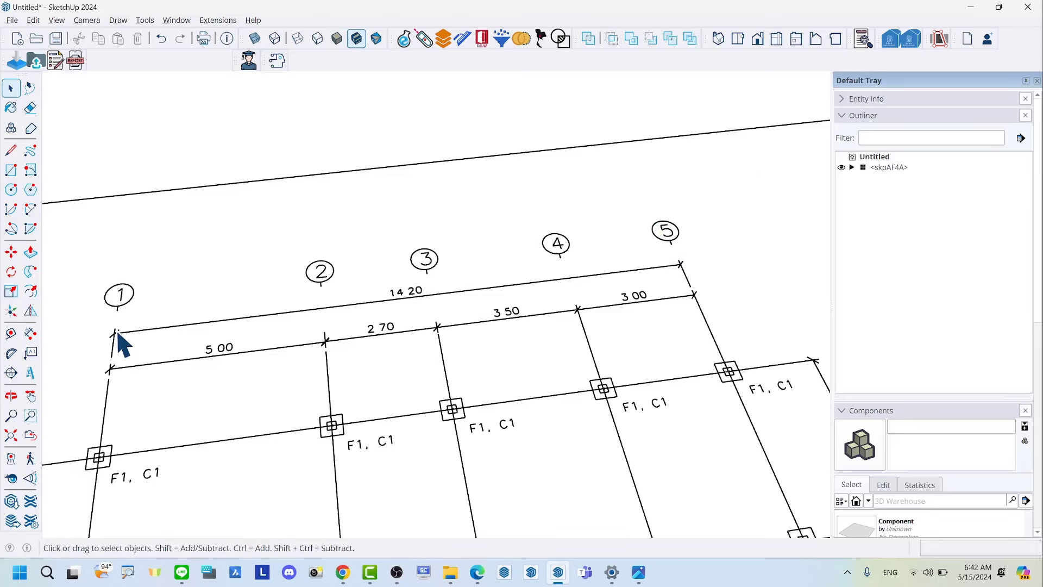
scroll(116, 334, up, 2)
Tape-measure the reference length from the grid line 1 endpoint to the grid line 5 endpoint
scroll(114, 342, up, 1)
key(t)
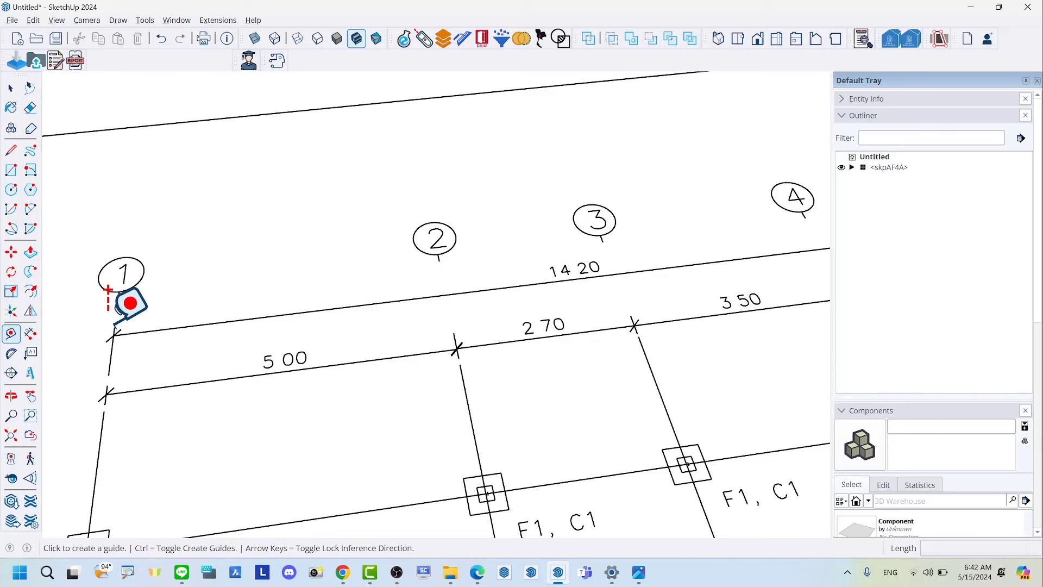
scroll(116, 335, up, 2)
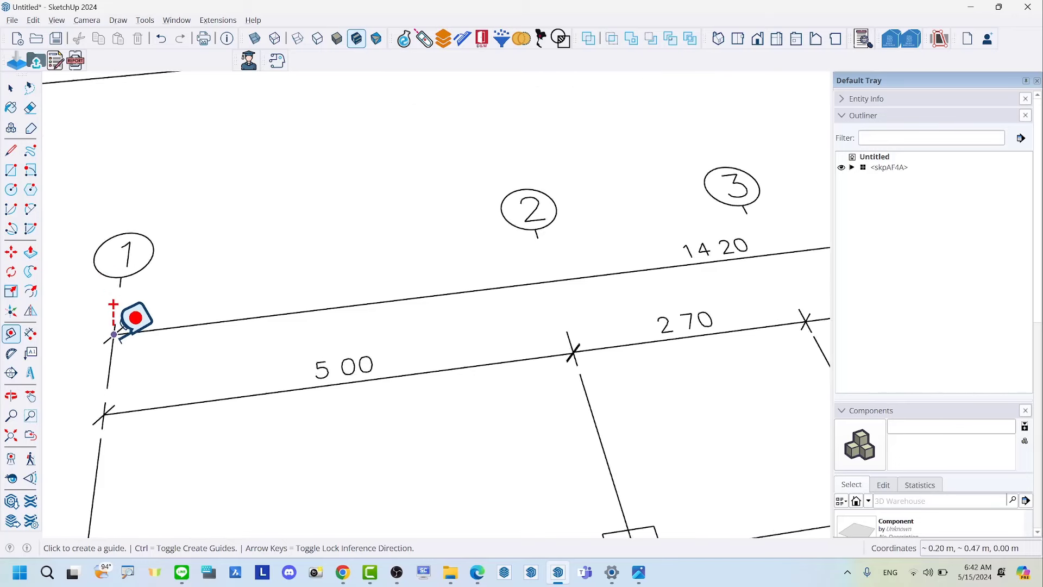
click(114, 334)
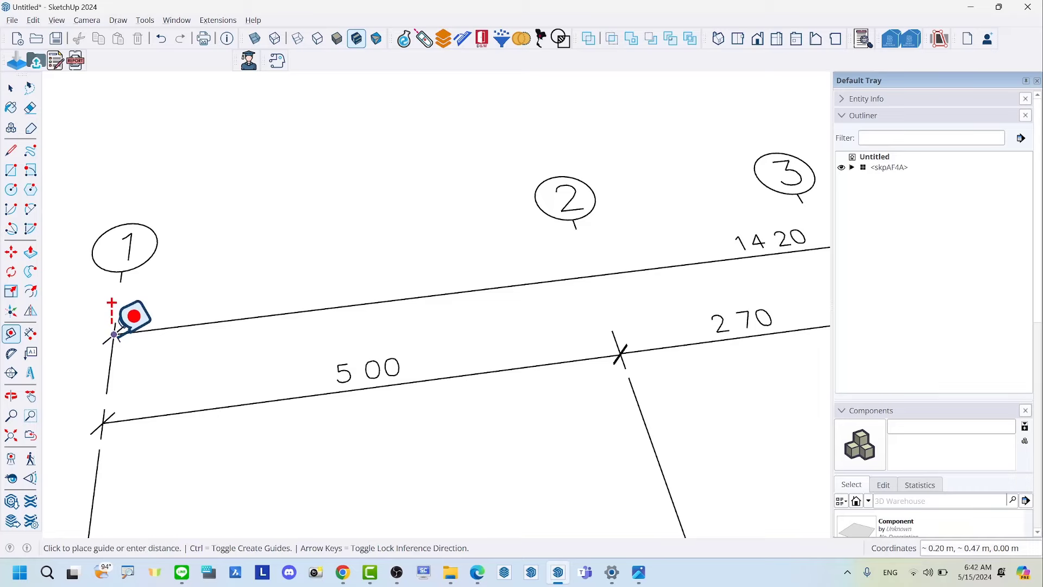
scroll(130, 332, down, 1)
scroll(139, 332, down, 2)
scroll(144, 332, down, 2)
scroll(136, 331, down, 1)
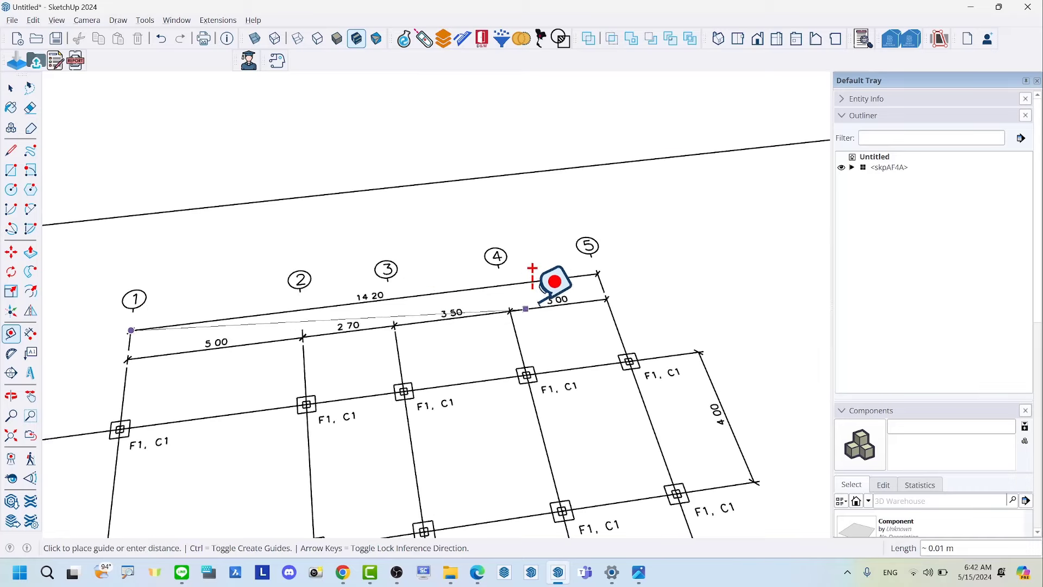
scroll(558, 282, up, 2)
scroll(597, 255, up, 2)
scroll(630, 247, up, 2)
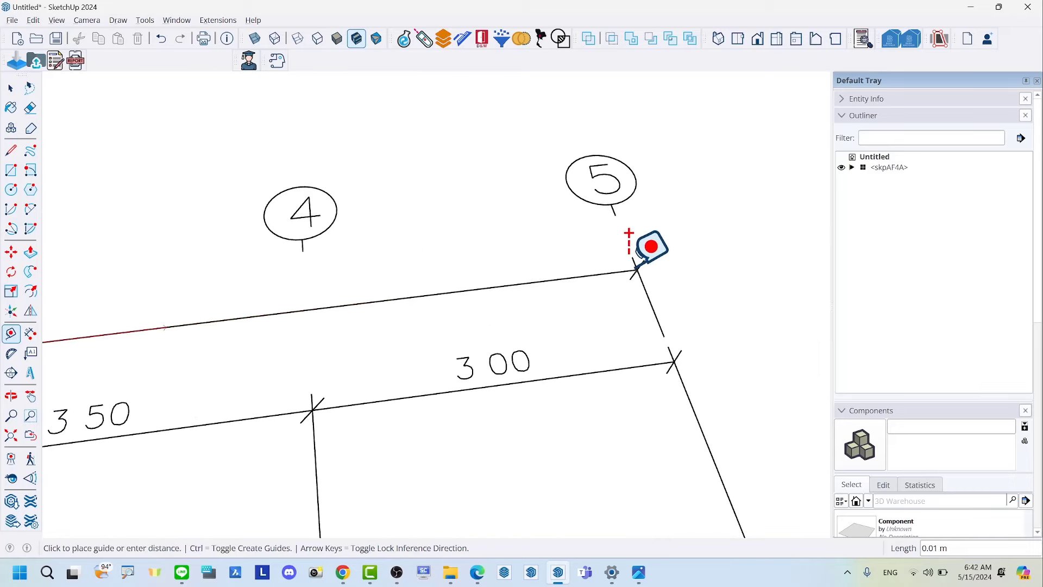
click(636, 269)
text(14.2)
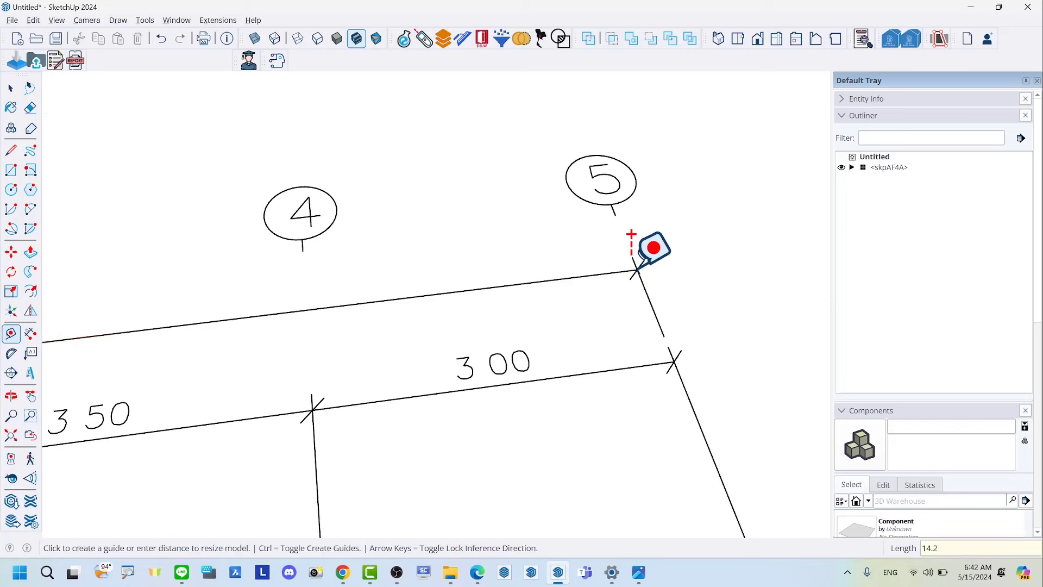
Resize the whole model so that length becomes 14.2, then fit it in view
key(Return)
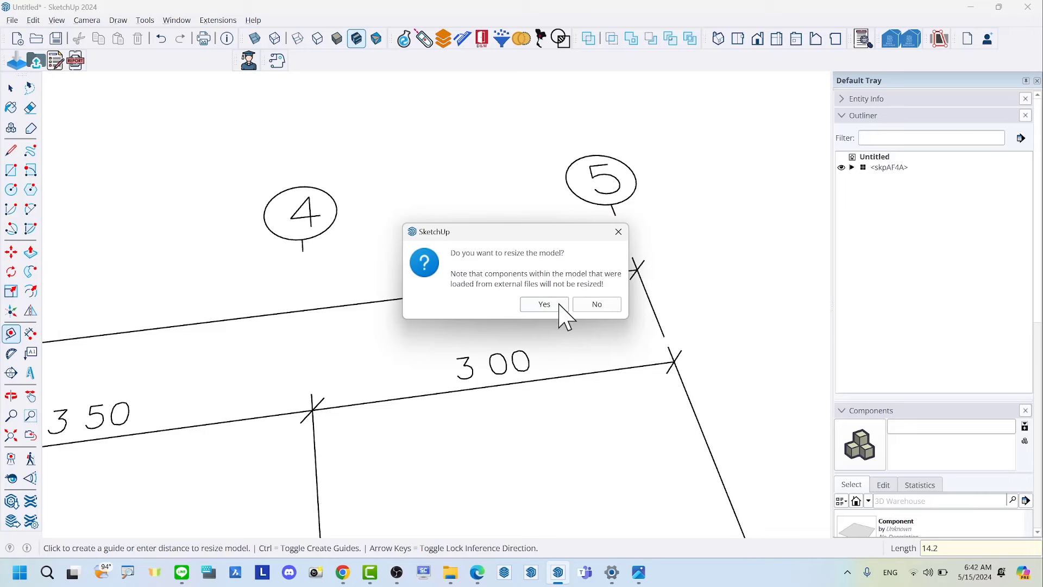
click(558, 304)
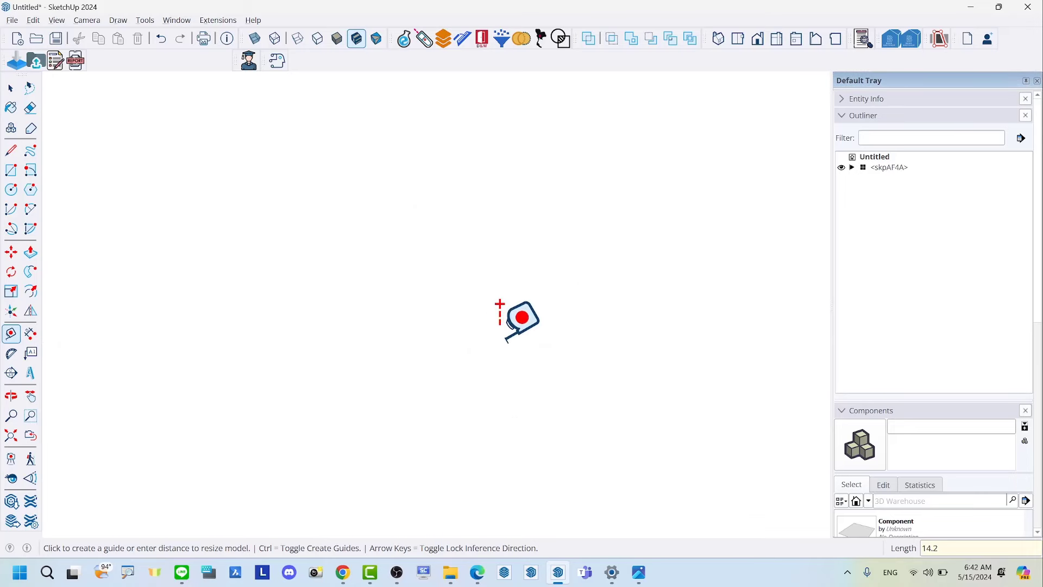
click(11, 435)
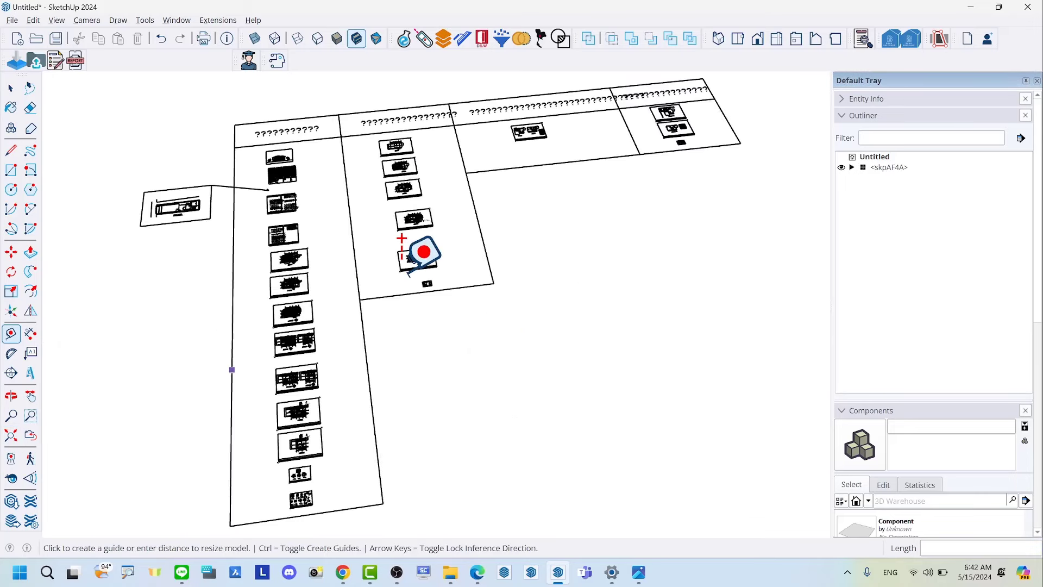
Orbit and zoom around the rescaled drawing sheets, then fit them all in view
key(space)
scroll(408, 288, down, 3)
scroll(419, 320, down, 3)
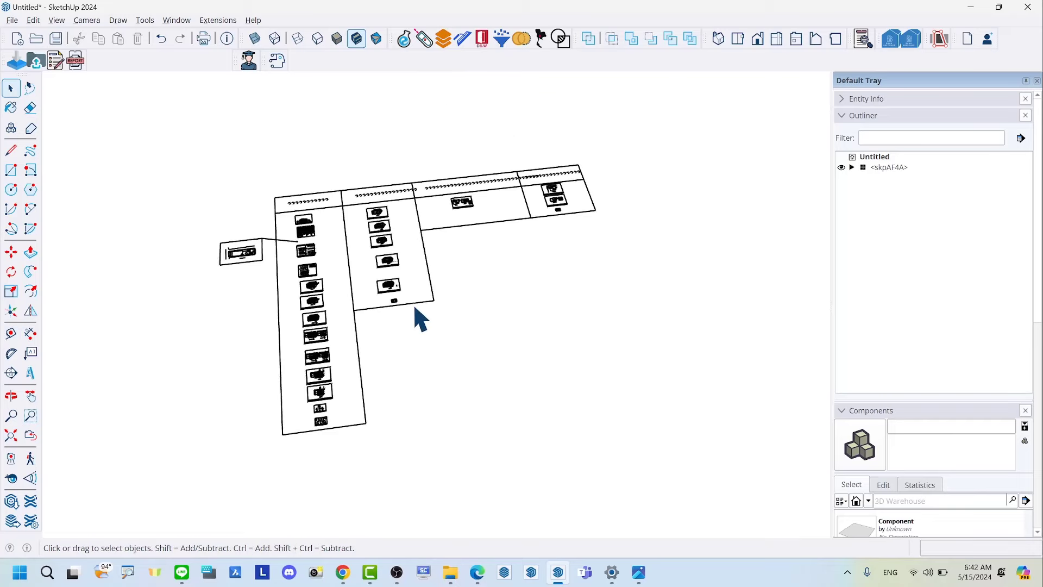
mouse_move(419, 320)
middle_down()
mouse_move(310, 333)
mouse_move(341, 316)
middle_up()
scroll(353, 321, down, 2)
scroll(360, 320, down, 1)
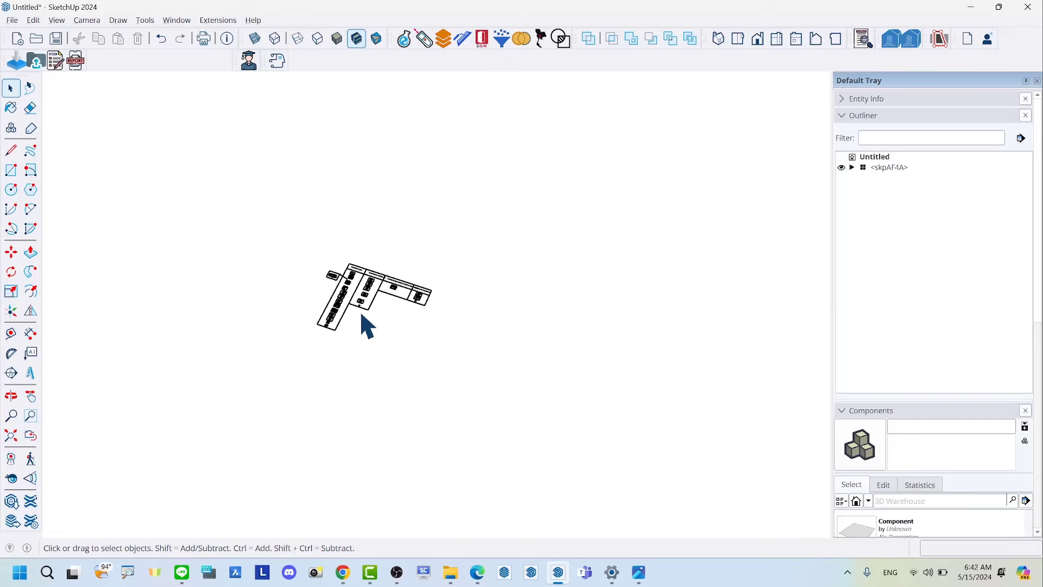
scroll(364, 310, up, 2)
scroll(374, 282, up, 3)
scroll(433, 282, up, 2)
scroll(333, 263, up, 3)
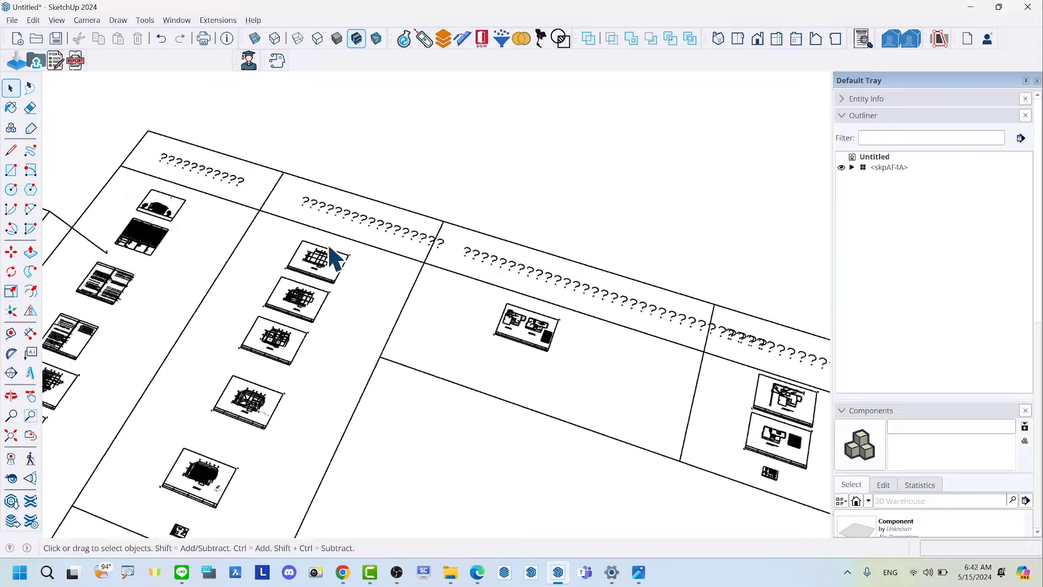
scroll(342, 270, up, 2)
scroll(327, 270, up, 2)
scroll(329, 269, up, 2)
scroll(368, 270, up, 2)
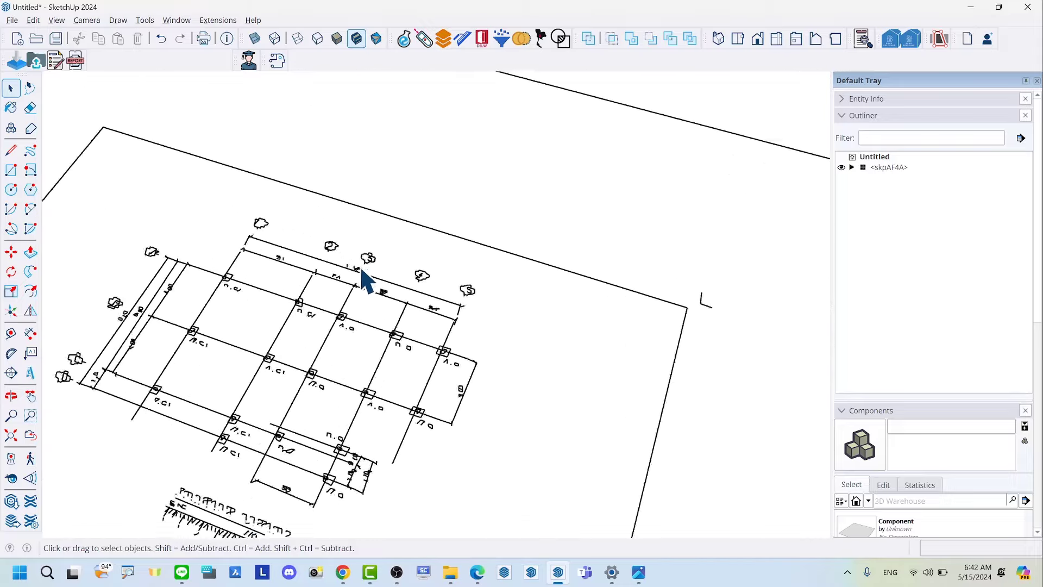
scroll(361, 275, up, 2)
scroll(326, 279, up, 2)
middle_drag(326, 279, 365, 291)
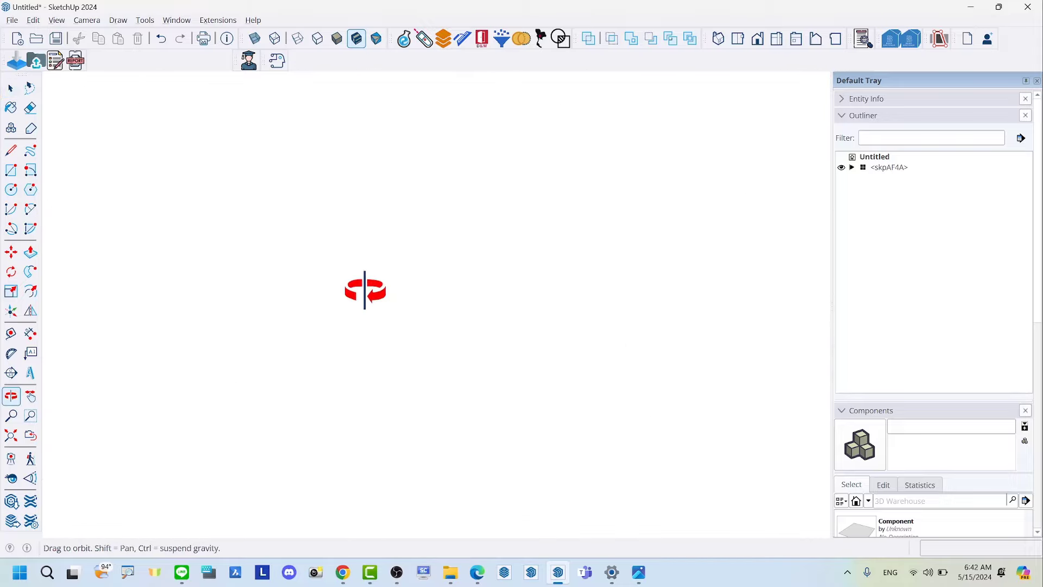
click(11, 435)
Inspect the column-grid plan from a near top-down view, then fit all sheets in view
middle_drag(406, 247, 484, 239)
scroll(379, 170, up, 2)
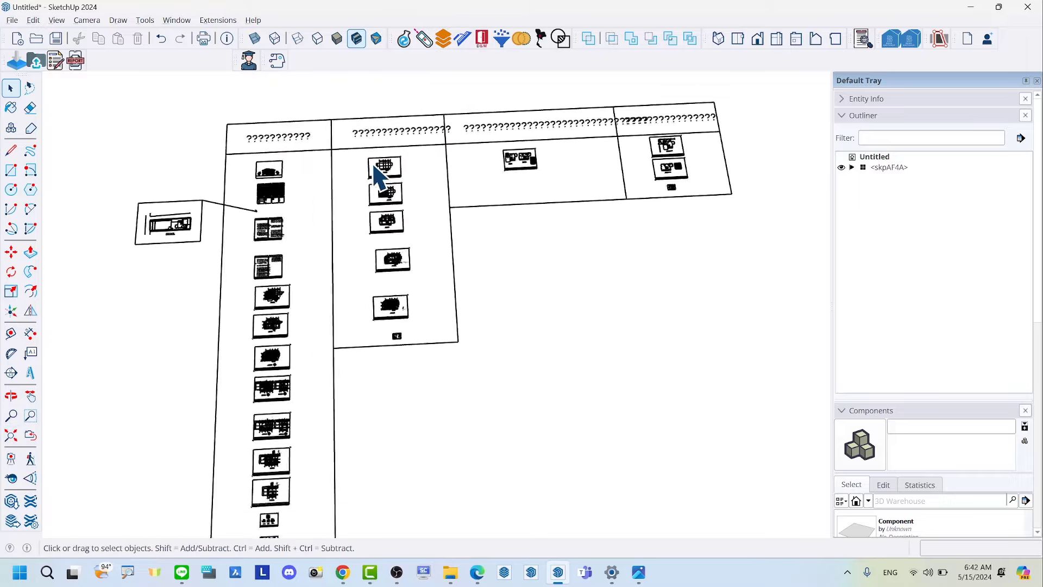
scroll(377, 170, up, 2)
scroll(402, 173, up, 2)
scroll(402, 165, up, 2)
scroll(411, 167, up, 2)
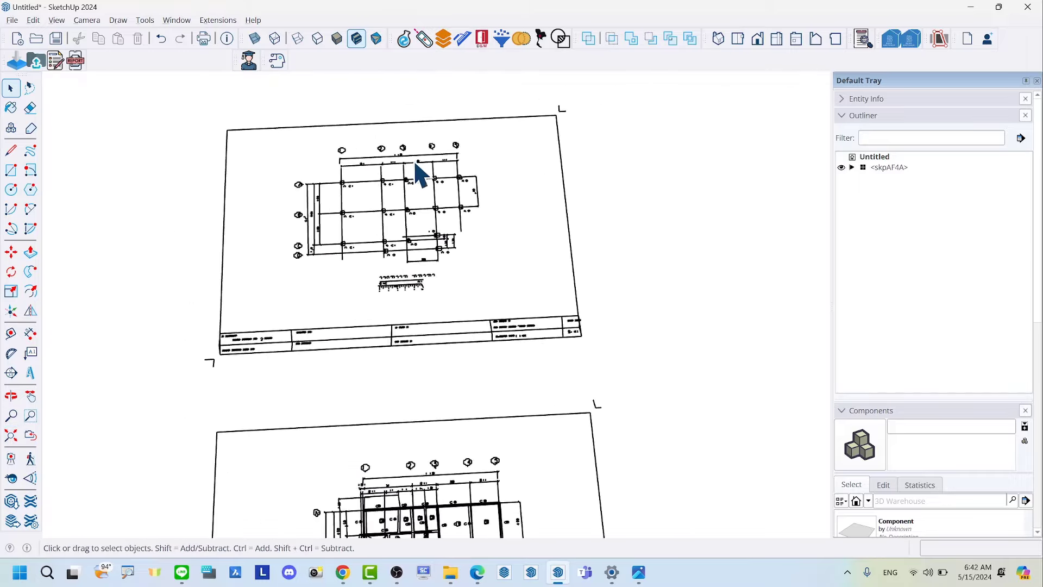
scroll(412, 168, up, 2)
scroll(408, 160, up, 2)
middle_drag(407, 158, 386, 179)
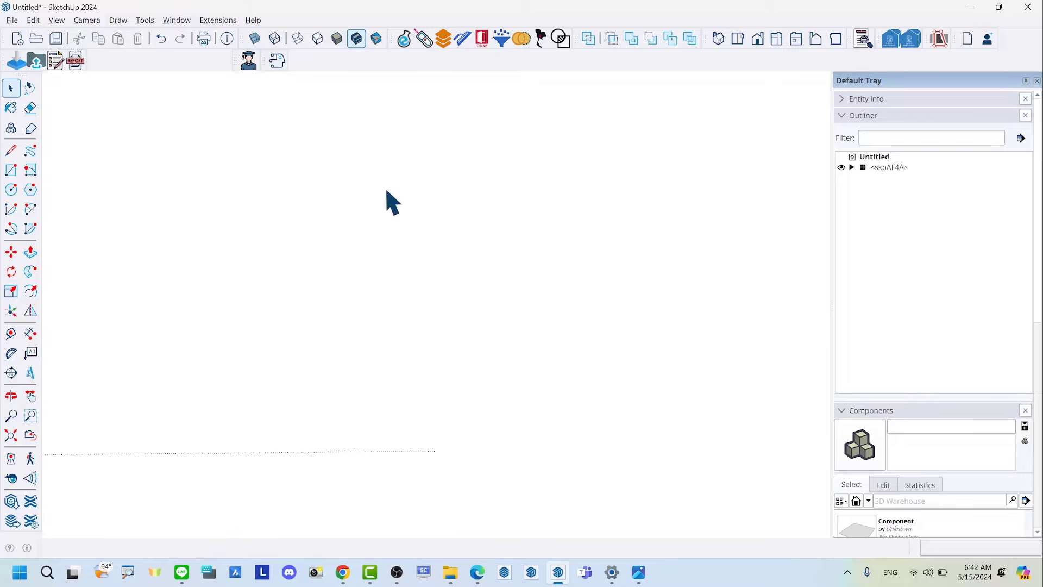
click(11, 435)
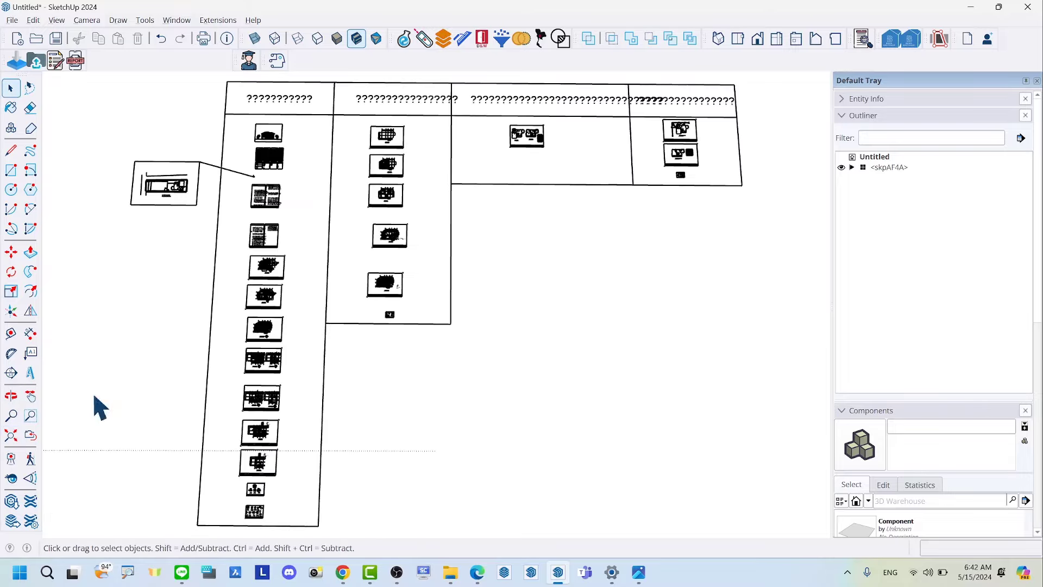
Zoom into the floor plan sheet, pan to the neighbouring sheets, and fit all in view
middle_drag(433, 120, 407, 129)
scroll(408, 136, up, 3)
scroll(407, 139, up, 3)
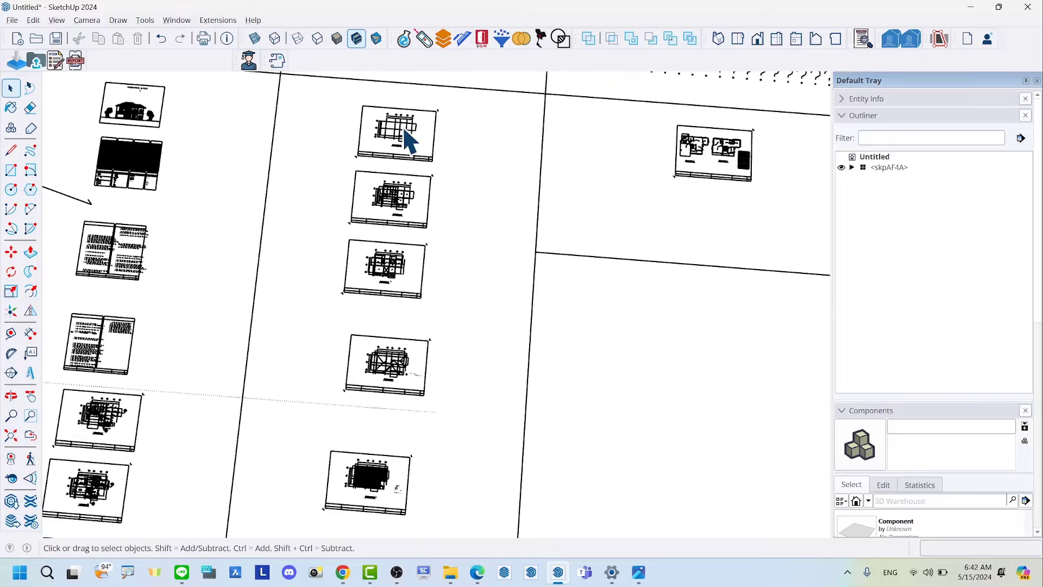
scroll(397, 180, up, 2)
scroll(397, 222, up, 3)
scroll(394, 212, up, 3)
scroll(388, 206, up, 3)
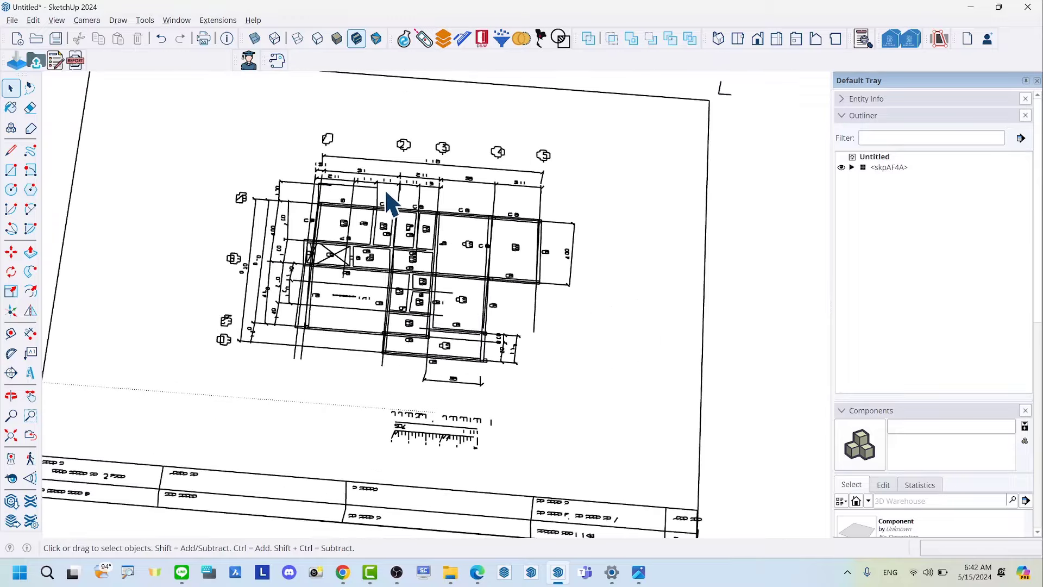
mouse_move(387, 205)
shift+middle_down()
mouse_move(372, 209)
mouse_move(354, 261)
shift+middle_up()
scroll(380, 255, up, 1)
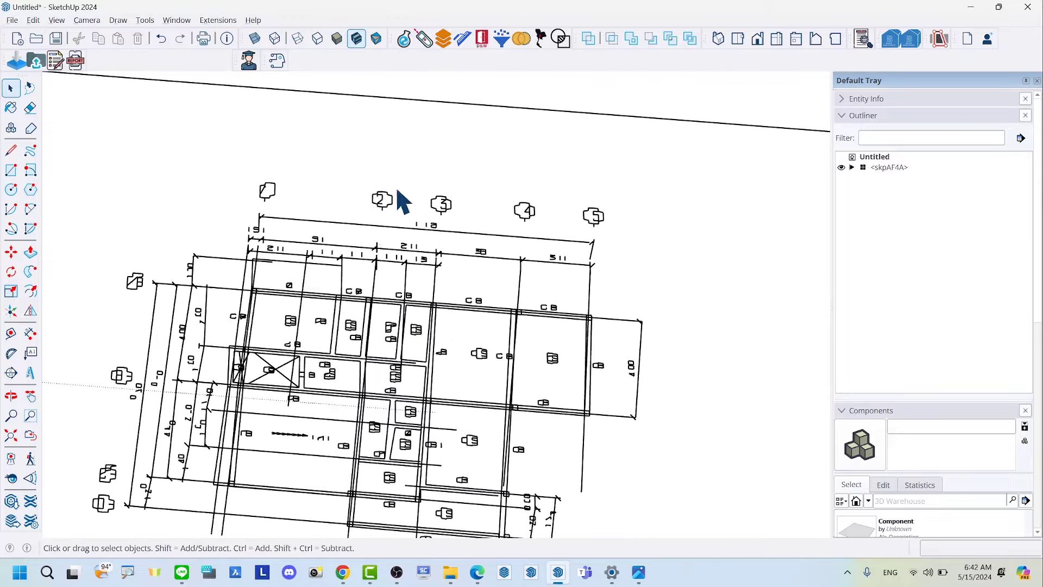
shift+middle_drag(401, 204, 361, 410)
scroll(375, 288, down, 2)
scroll(375, 282, down, 2)
scroll(391, 244, down, 2)
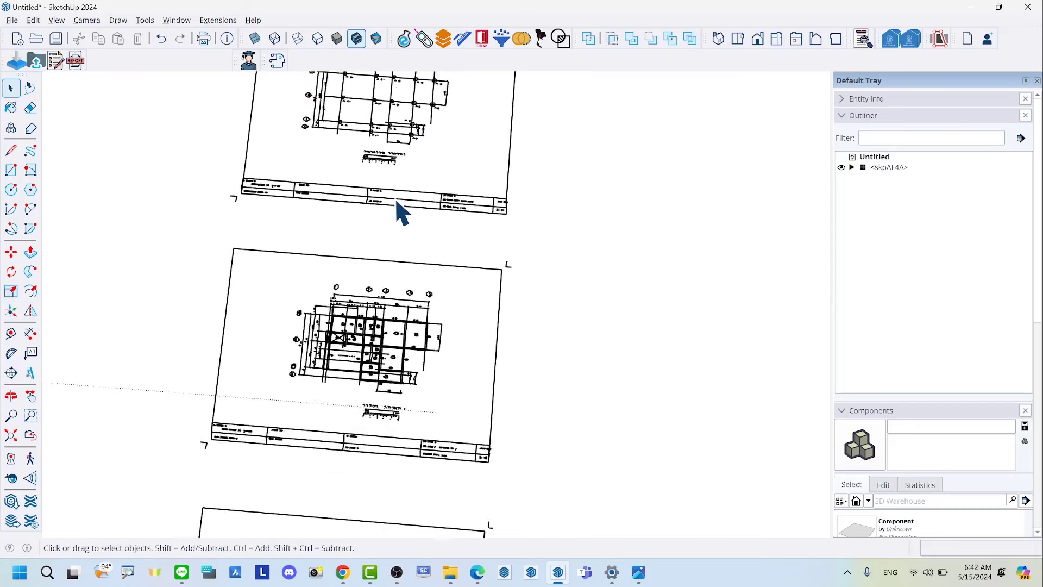
scroll(399, 215, down, 2)
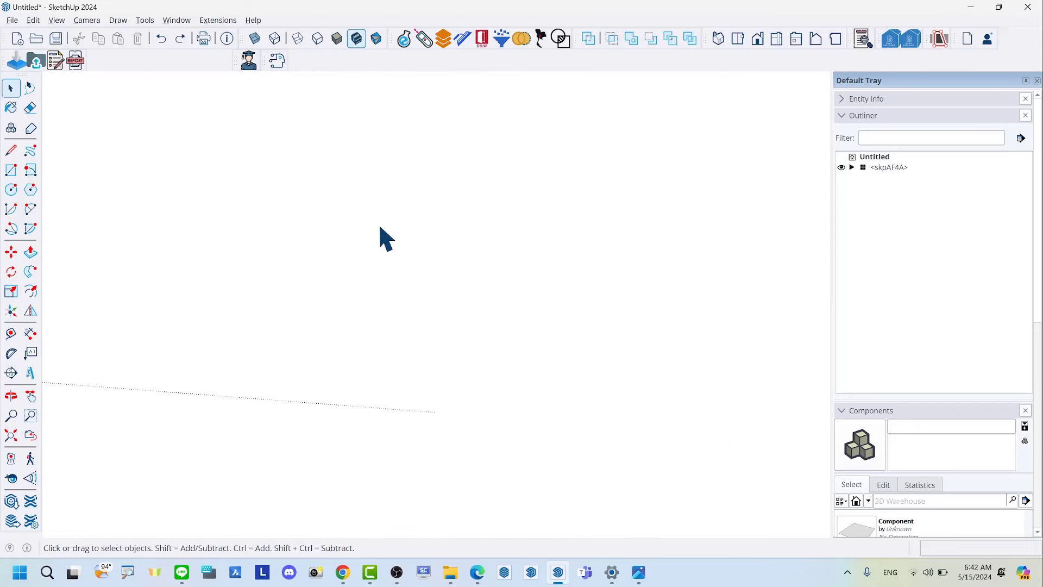
click(12, 435)
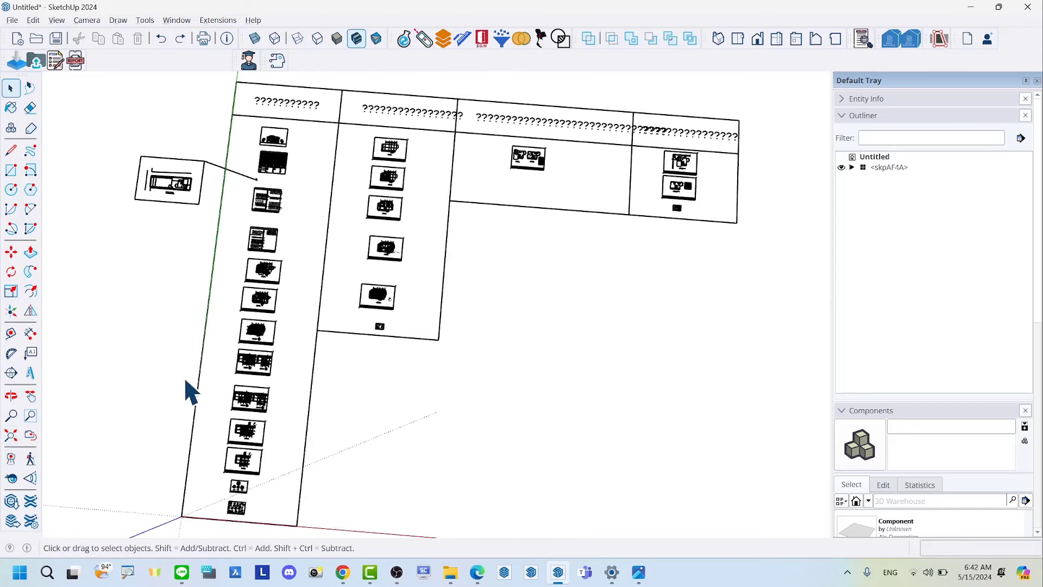
Select the imported drawing component <skpAF4A> and bring up its context menu
scroll(326, 272, down, 2)
scroll(374, 202, up, 2)
scroll(375, 202, up, 2)
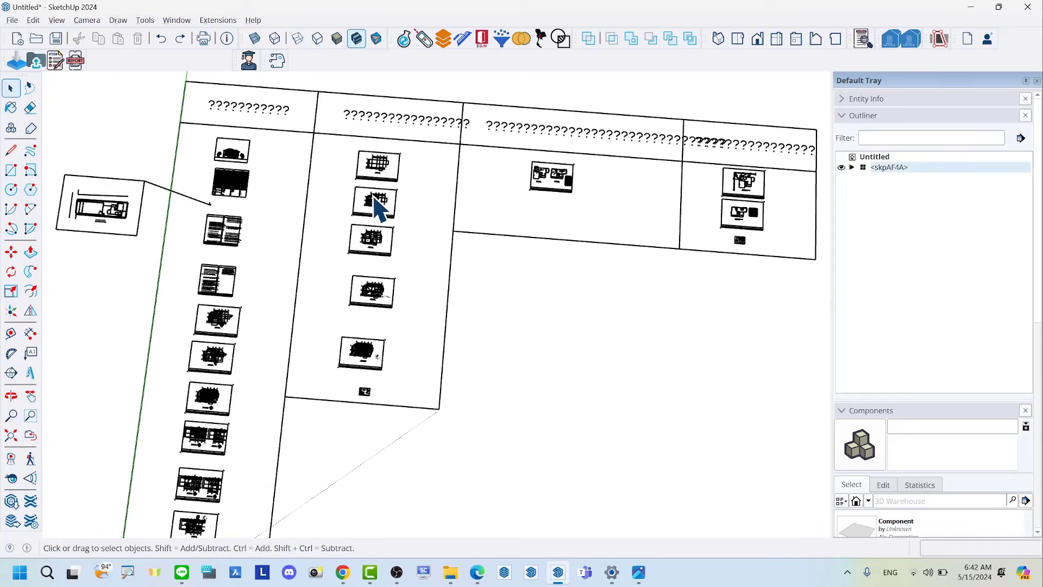
click(374, 197)
right_click(378, 202)
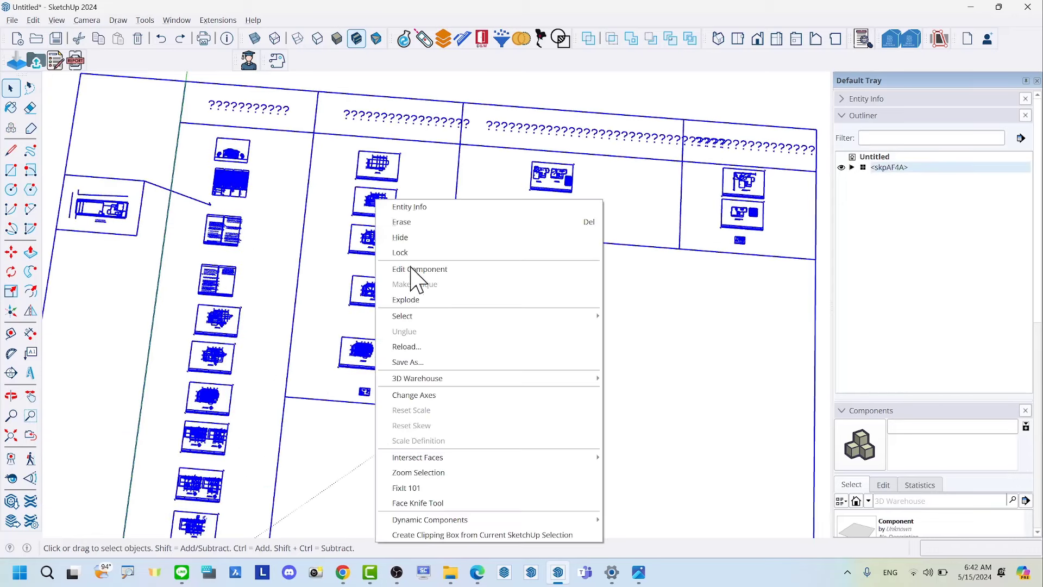
Explode the imported drawing component into its separate sheets
click(406, 303)
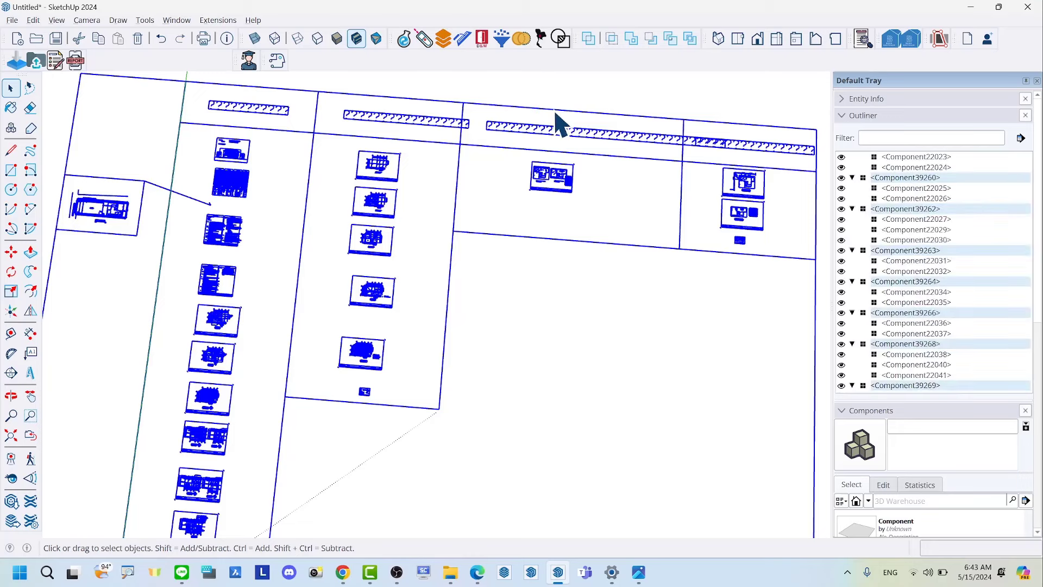
scroll(464, 251, down, 2)
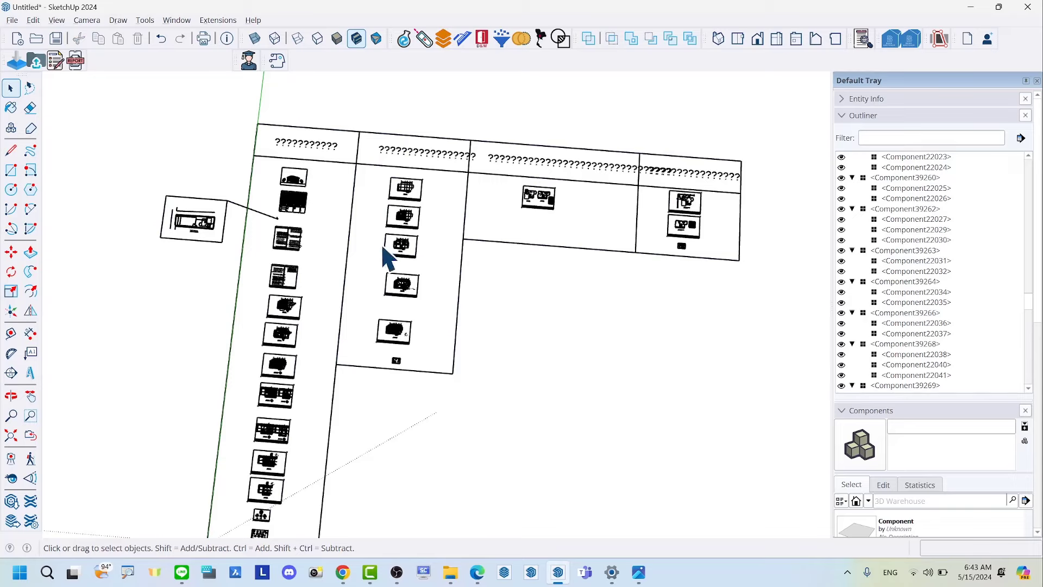
scroll(514, 155, down, 2)
middle_drag(408, 175, 380, 158)
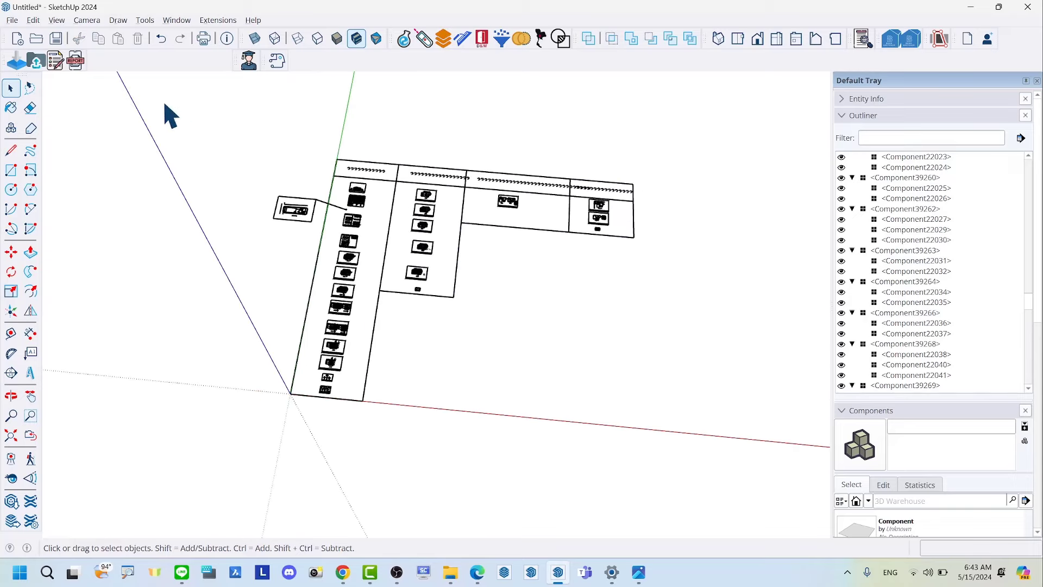
Gather all the exploded sheet geometry into one new group
drag(162, 101, 723, 482)
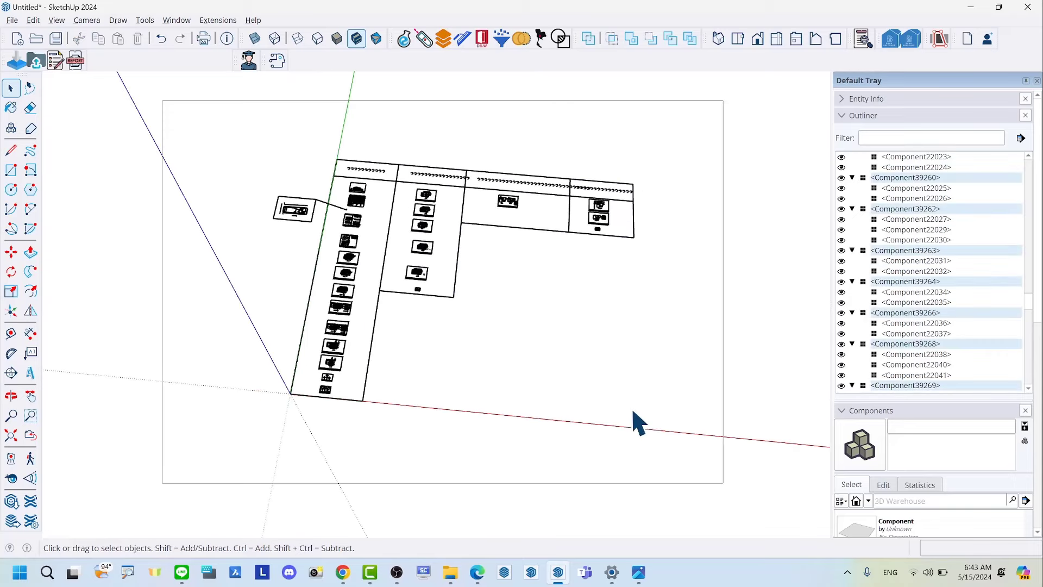
right_click(425, 211)
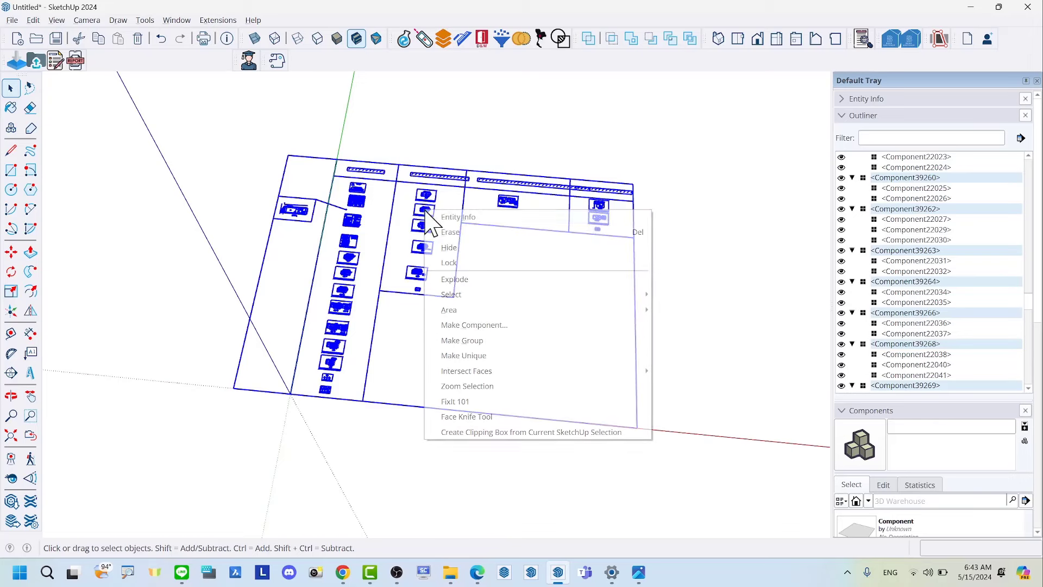
click(473, 342)
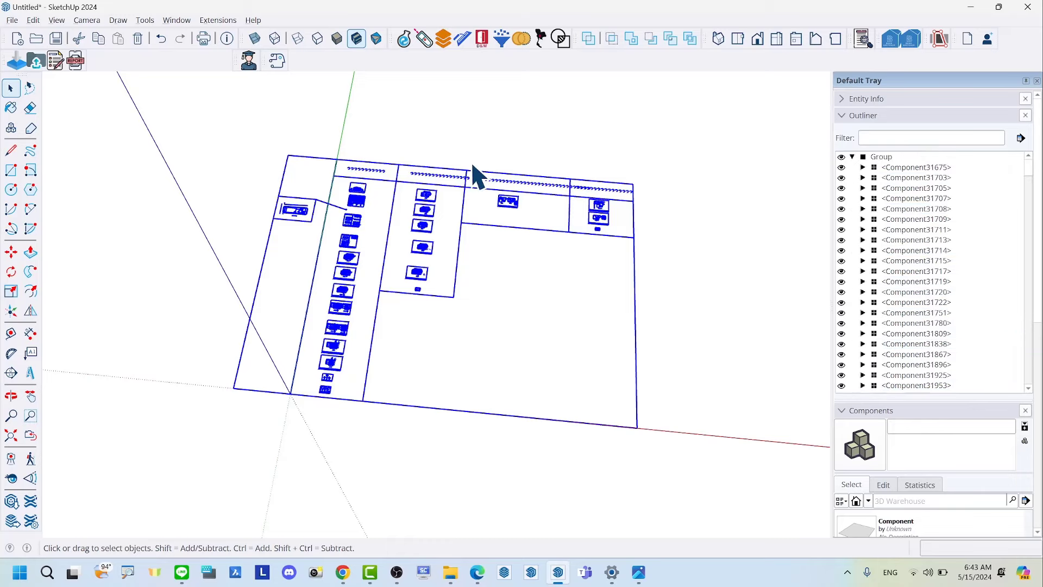
scroll(475, 175, up, 2)
Orbit and zoom in on the grouped sheet plan
scroll(435, 190, up, 2)
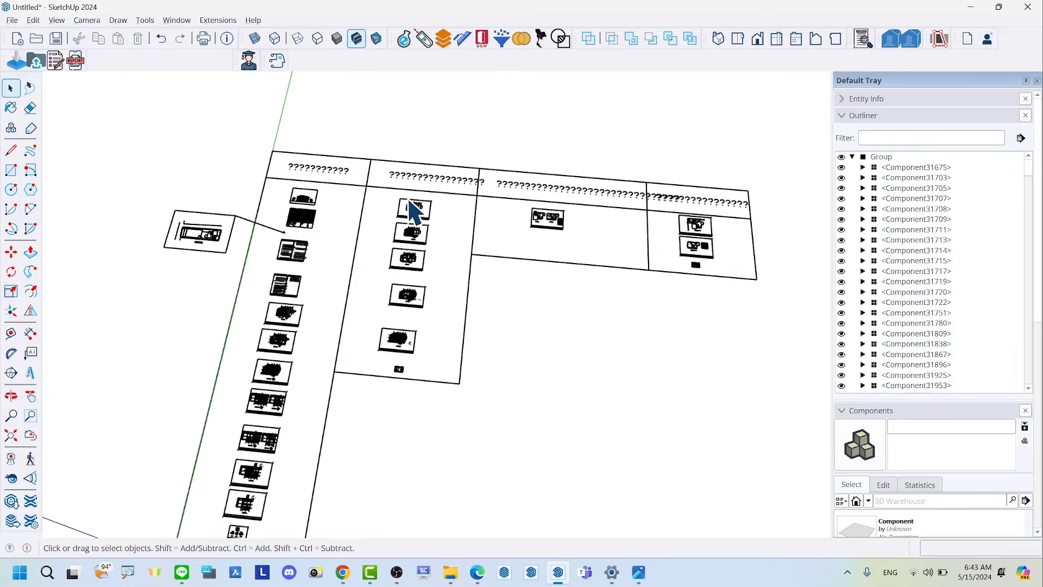
scroll(418, 207, up, 2)
scroll(415, 214, up, 2)
scroll(429, 223, up, 2)
scroll(434, 218, up, 3)
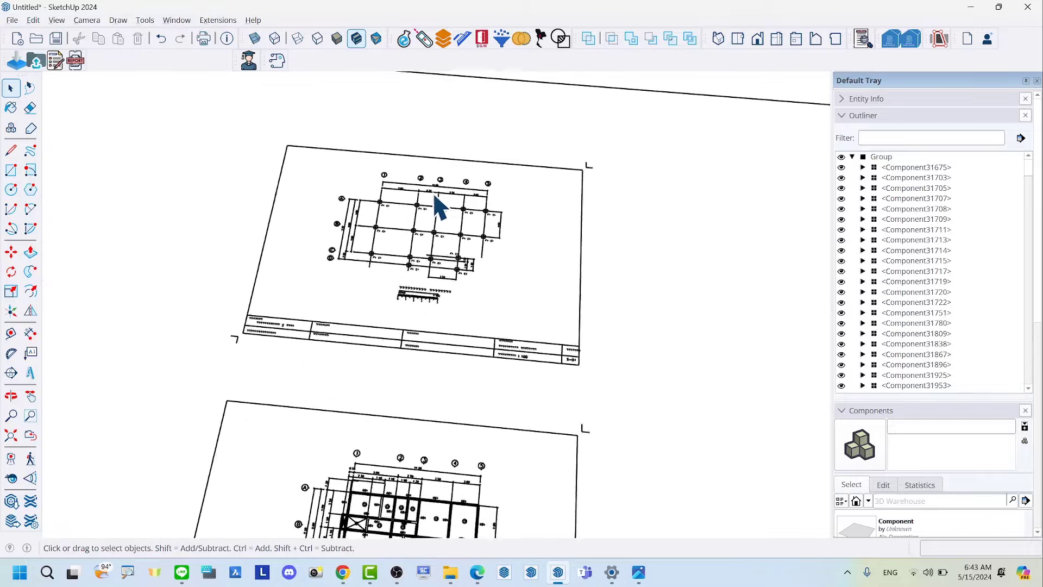
scroll(451, 184, up, 2)
scroll(429, 201, up, 2)
mouse_move(425, 202)
middle_down()
mouse_move(429, 240)
mouse_move(330, 179)
mouse_move(402, 464)
middle_up()
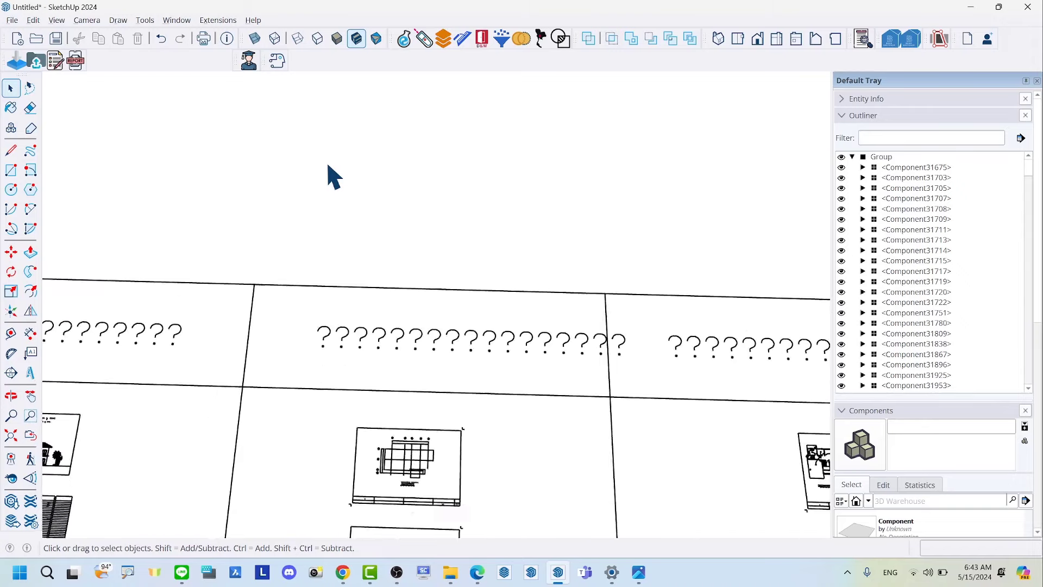
scroll(404, 459, up, 2)
scroll(411, 439, up, 2)
scroll(405, 426, up, 2)
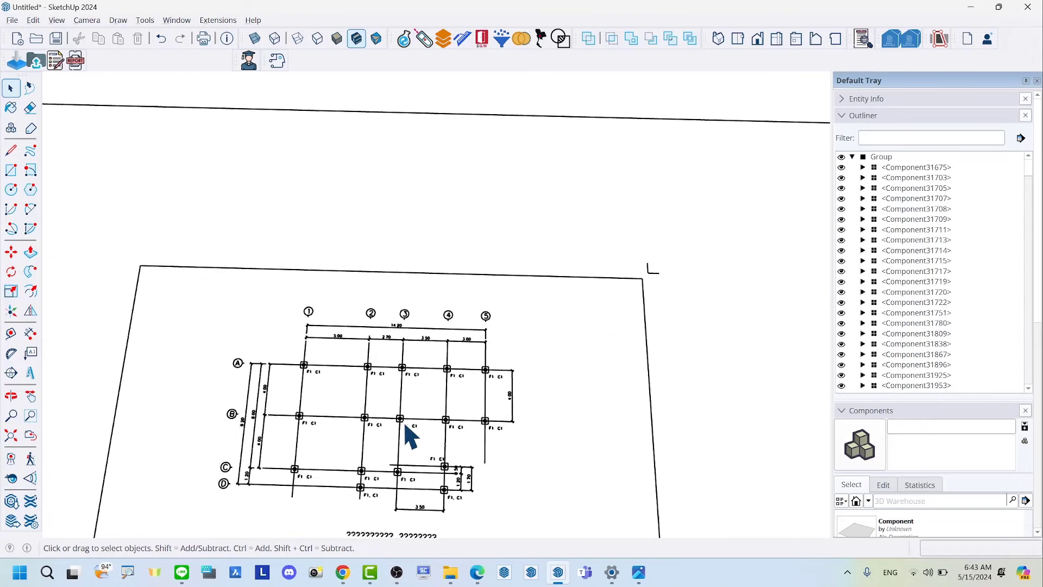
scroll(405, 424, up, 2)
scroll(410, 429, up, 2)
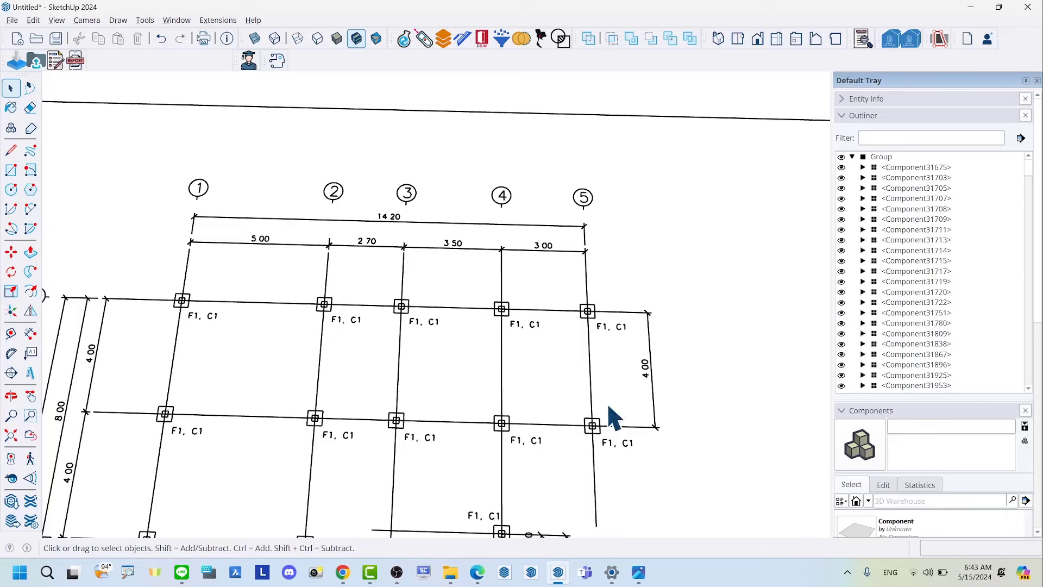
Set the camera field of view to 10 degrees and zoom out to frame grids 1–5
key(z)
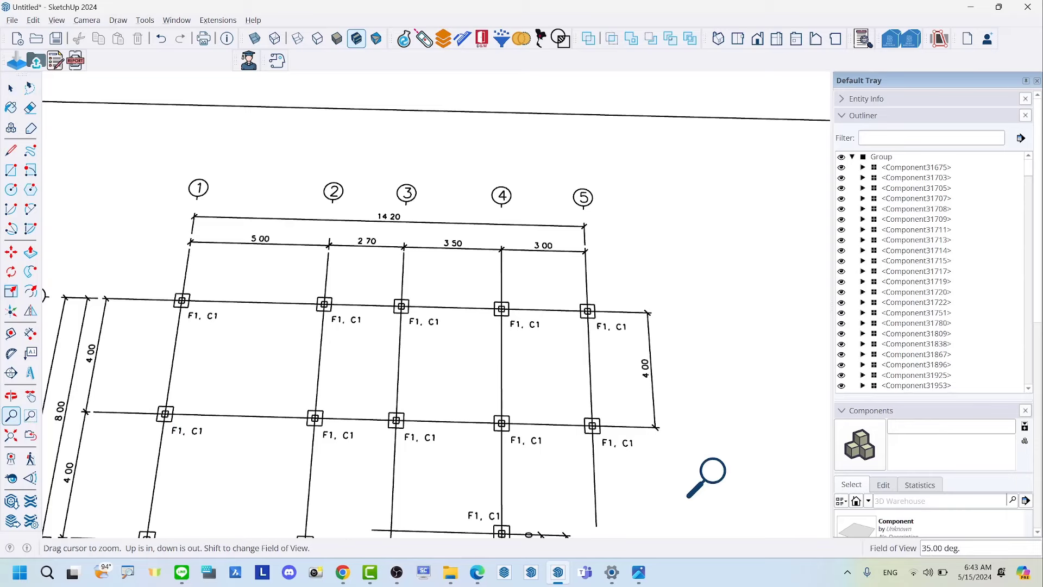
text(10)
key(Return)
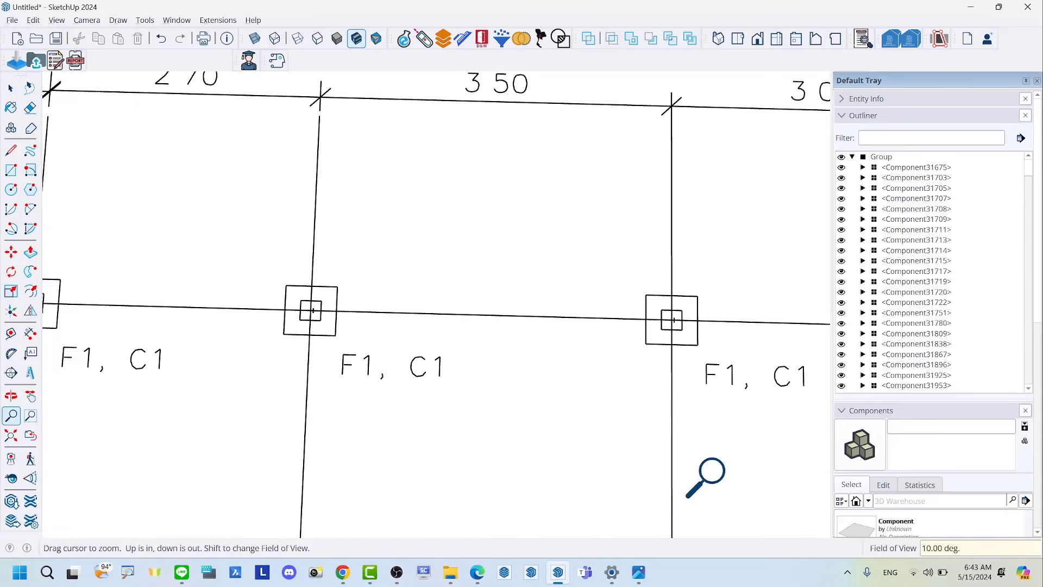
key(space)
scroll(633, 458, down, 3)
scroll(596, 477, down, 3)
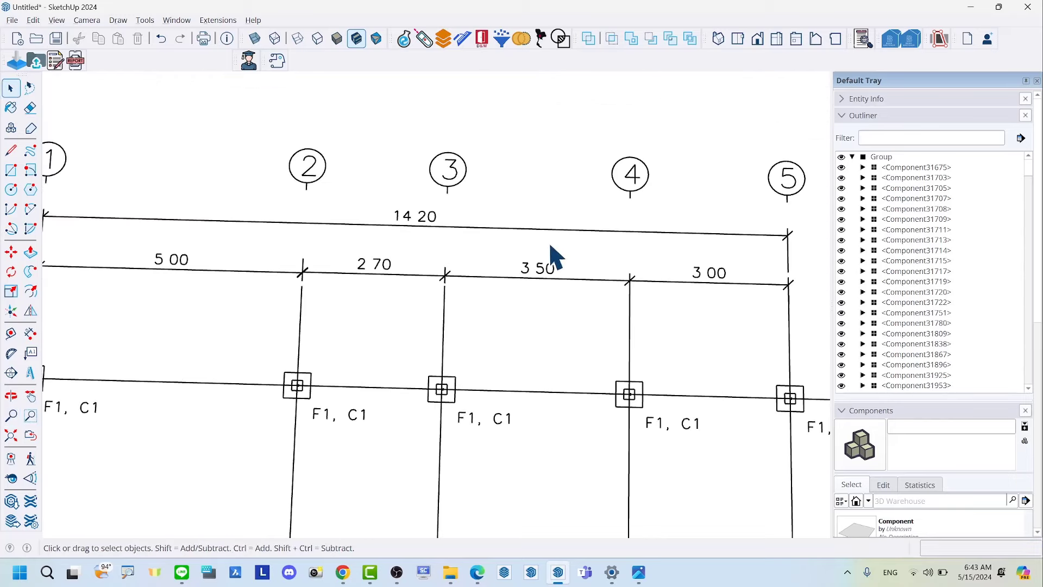
scroll(548, 241, down, 2)
scroll(484, 268, down, 1)
Take a first tape measurement from the axis 1 end to near axis 5
key(t)
scroll(215, 222, up, 1)
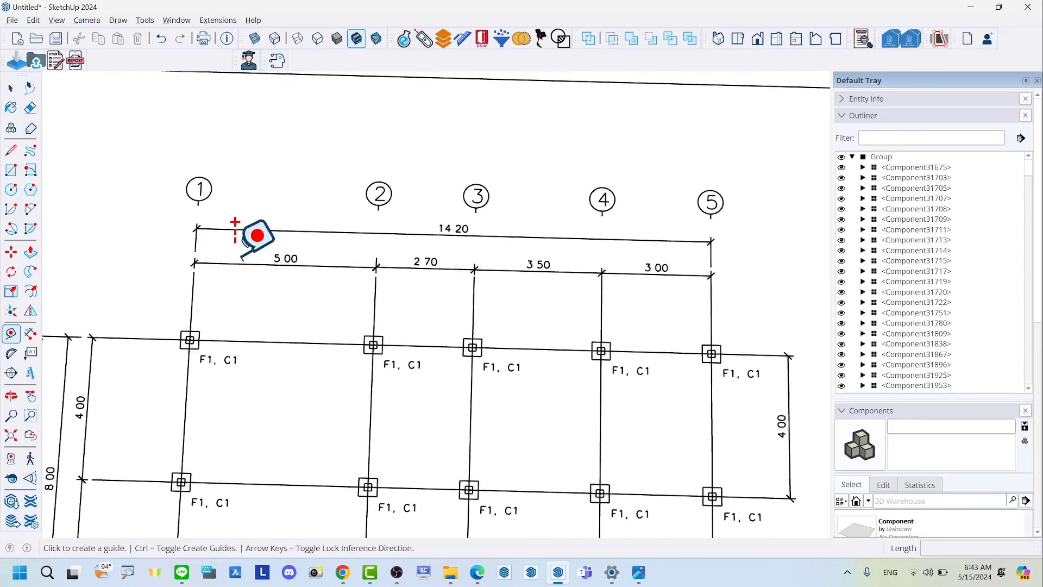
scroll(212, 218, up, 2)
scroll(195, 236, up, 2)
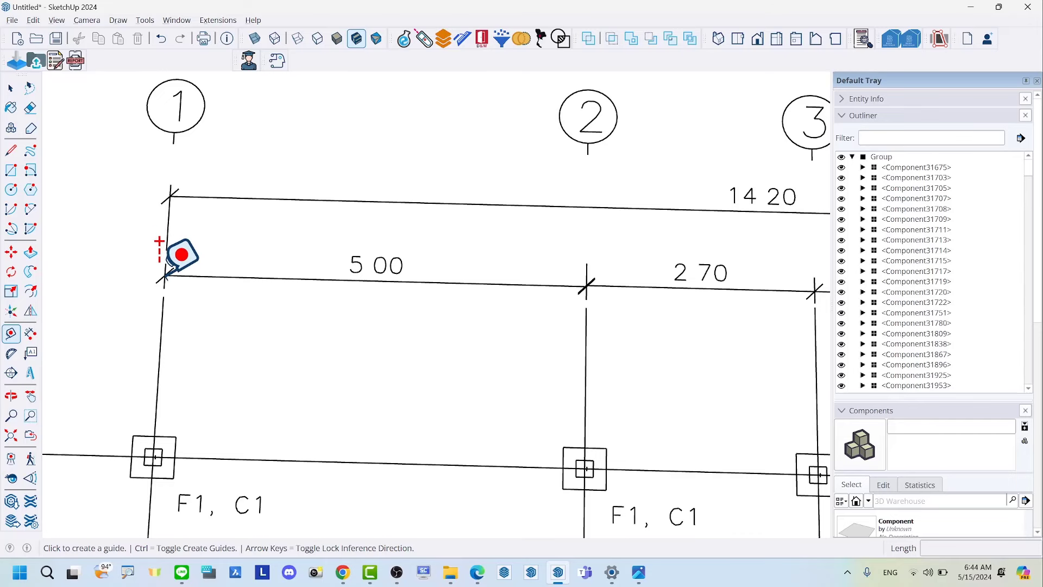
scroll(173, 270, up, 1)
click(164, 276)
scroll(165, 266, down, 1)
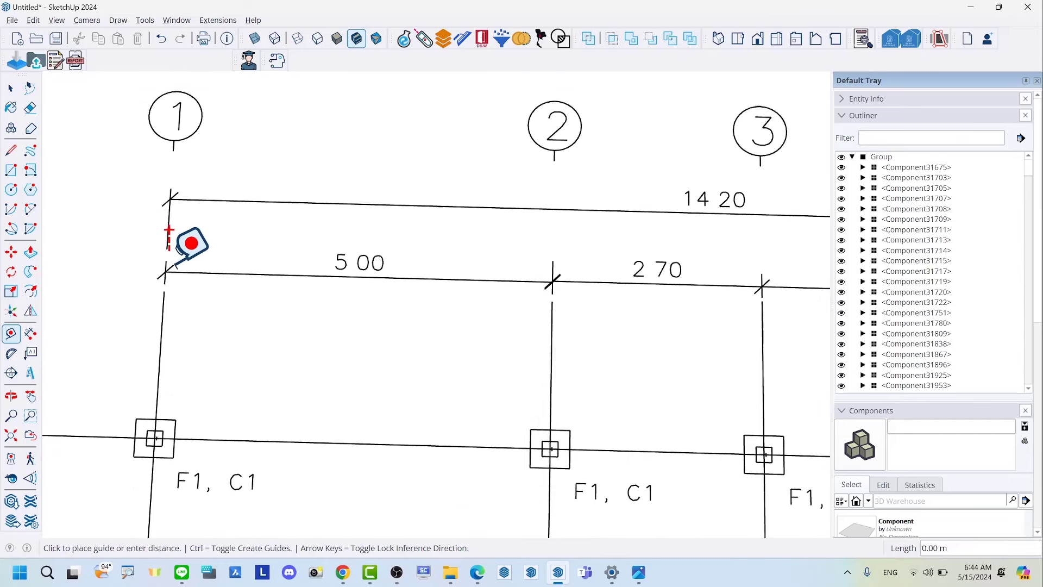
scroll(167, 259, down, 1)
scroll(177, 262, down, 1)
scroll(693, 278, up, 1)
scroll(697, 280, up, 2)
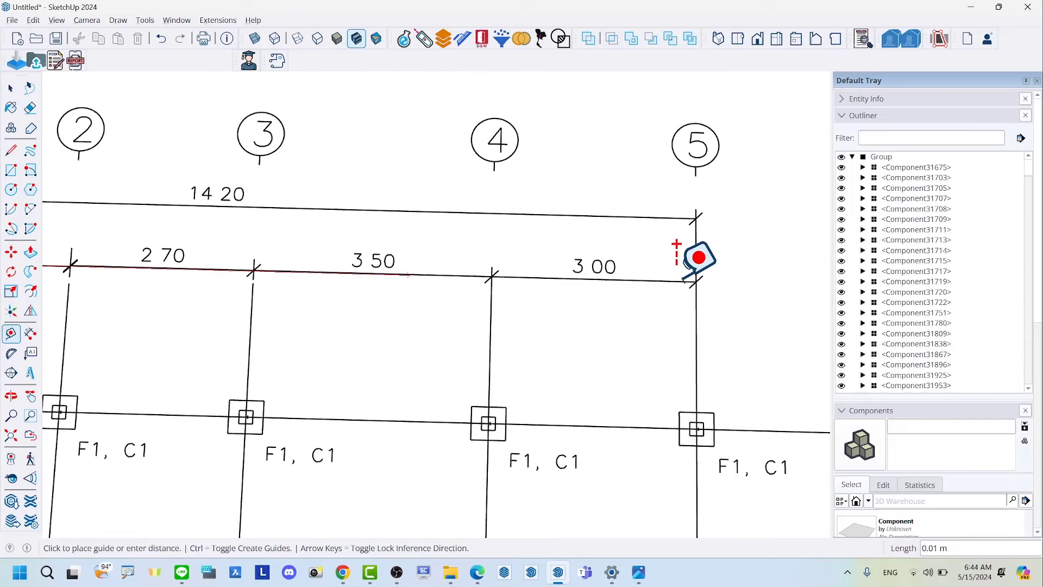
scroll(699, 281, up, 1)
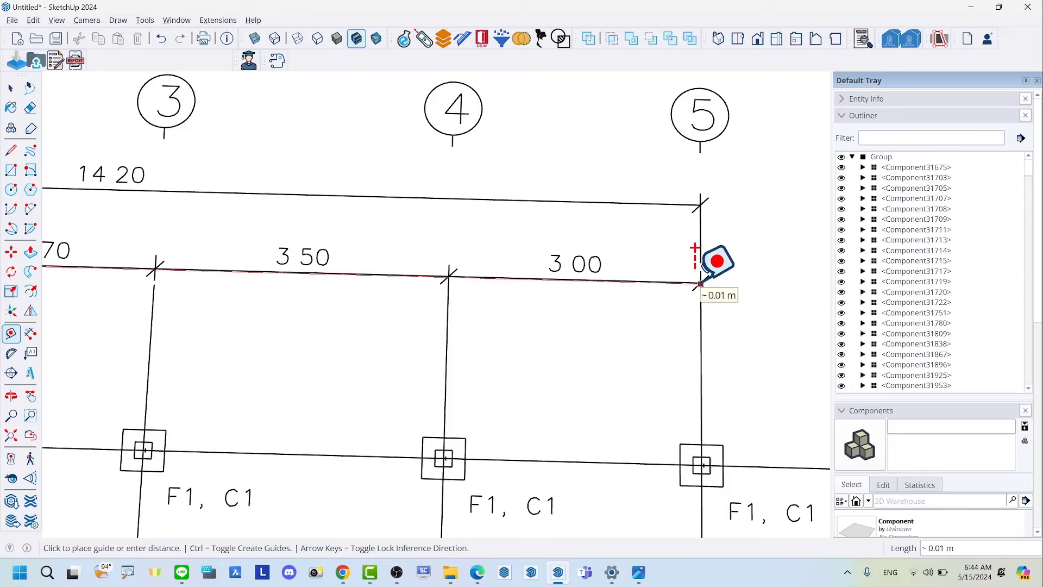
click(701, 283)
text(14.2m)
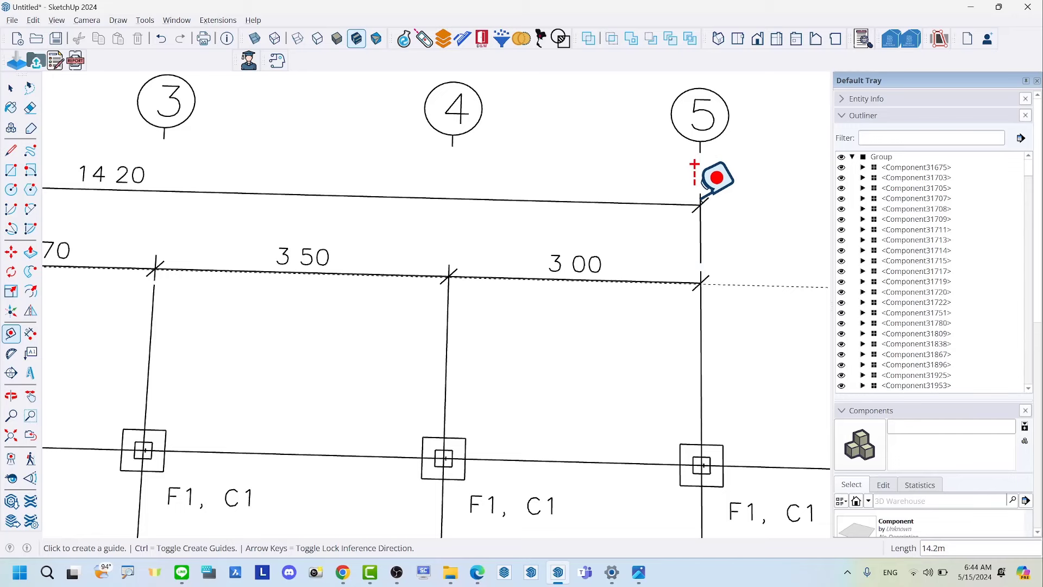
Measure the 14.20 span from axis 5 to axis 1, resize it to 14.2 m, then zoom extents
click(700, 204)
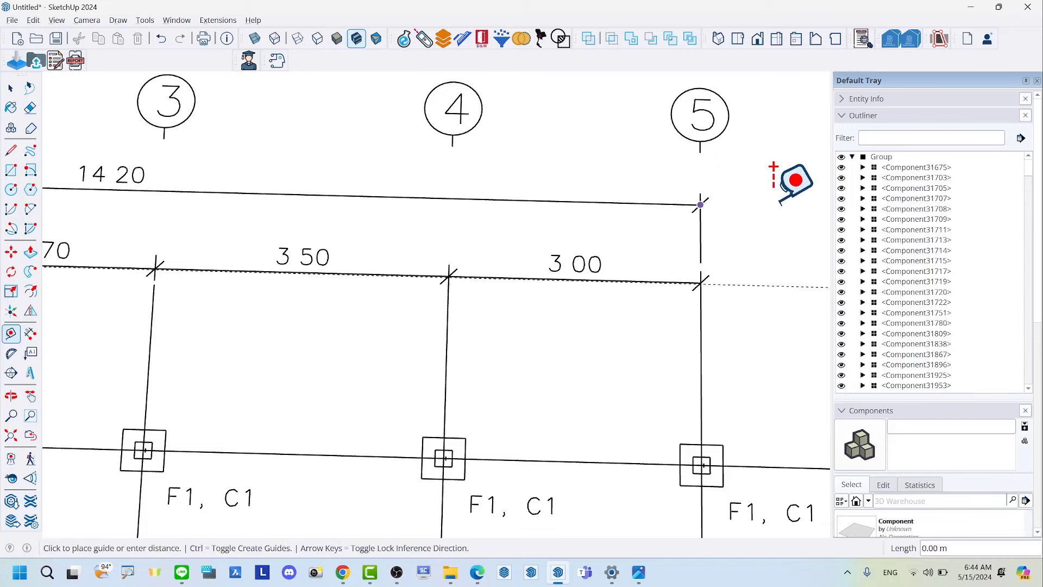
scroll(773, 196, down, 2)
scroll(773, 196, down, 2)
scroll(241, 187, up, 2)
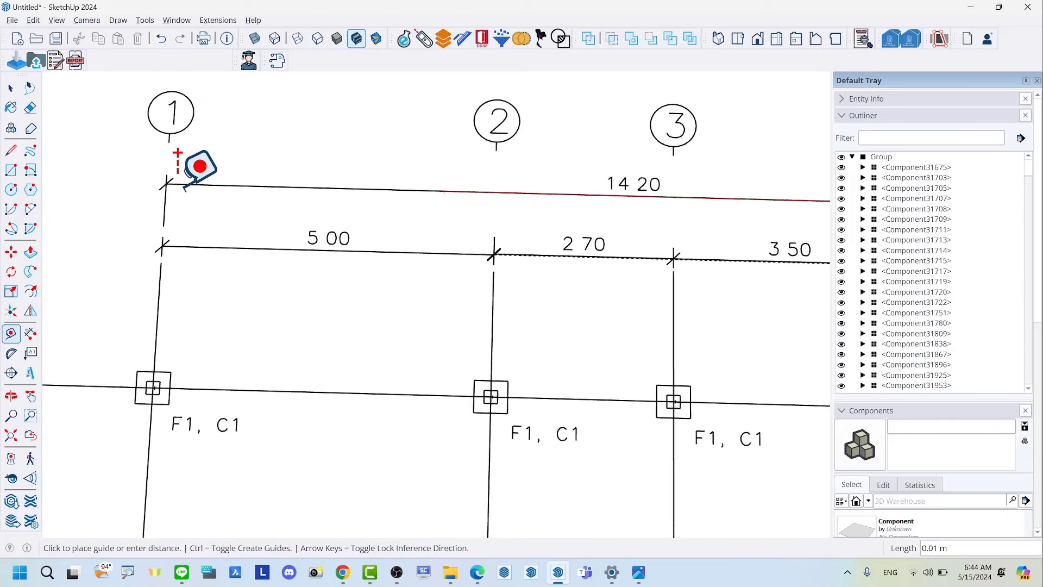
scroll(186, 181, up, 1)
click(163, 183)
text(14.2m)
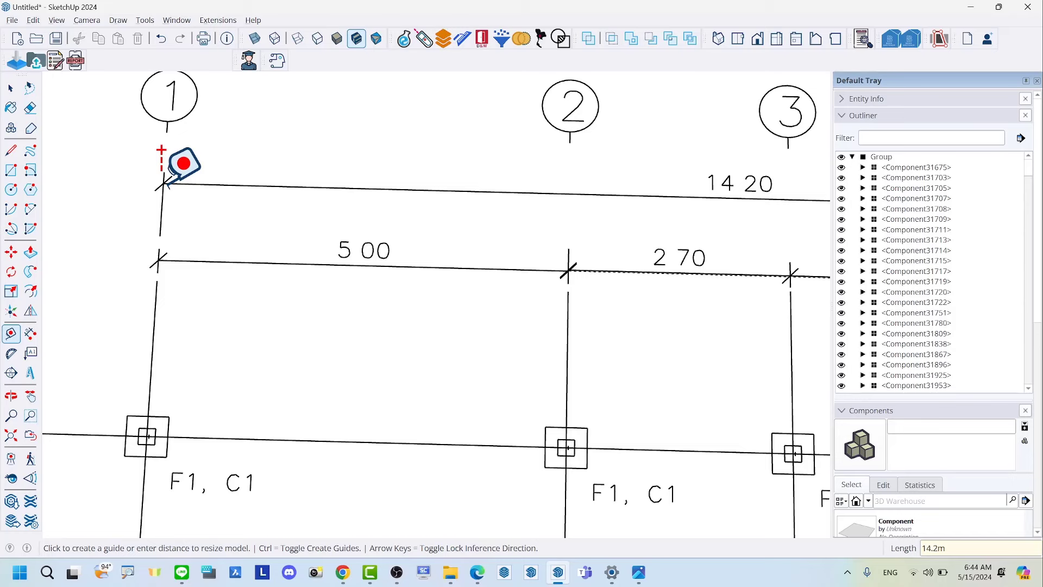
key(Return)
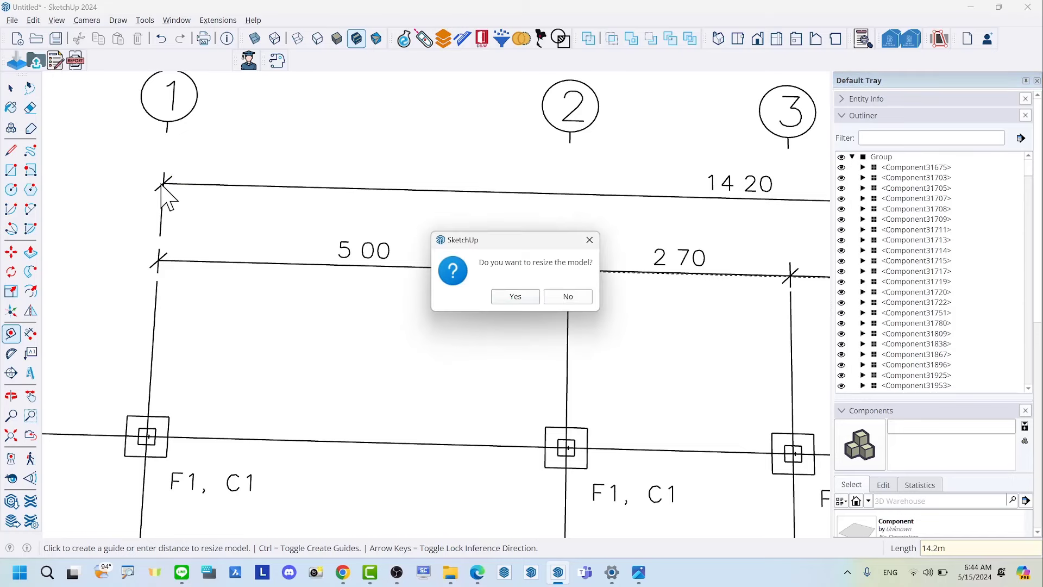
key(Return)
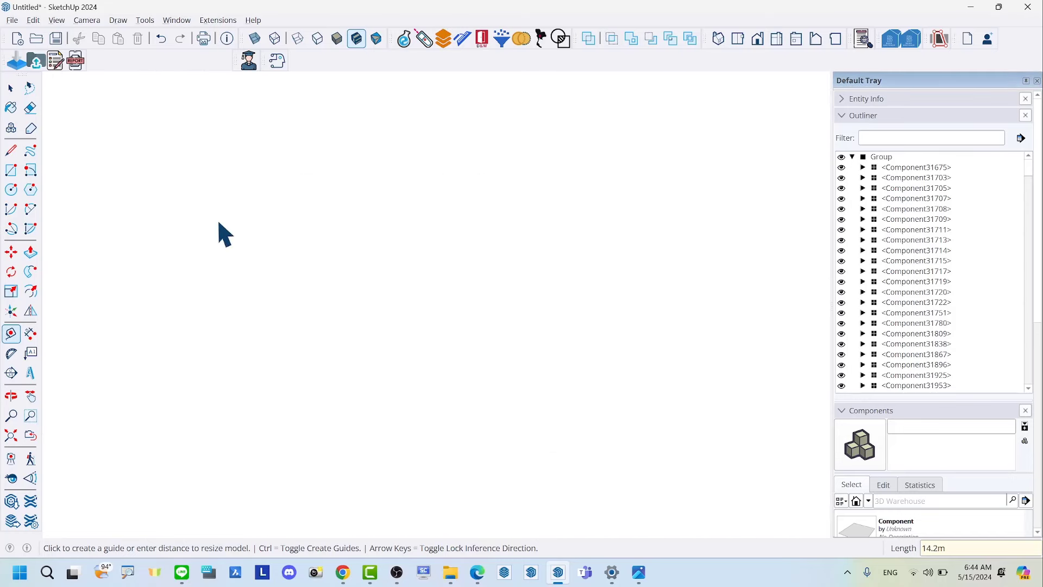
key(space)
click(6, 443)
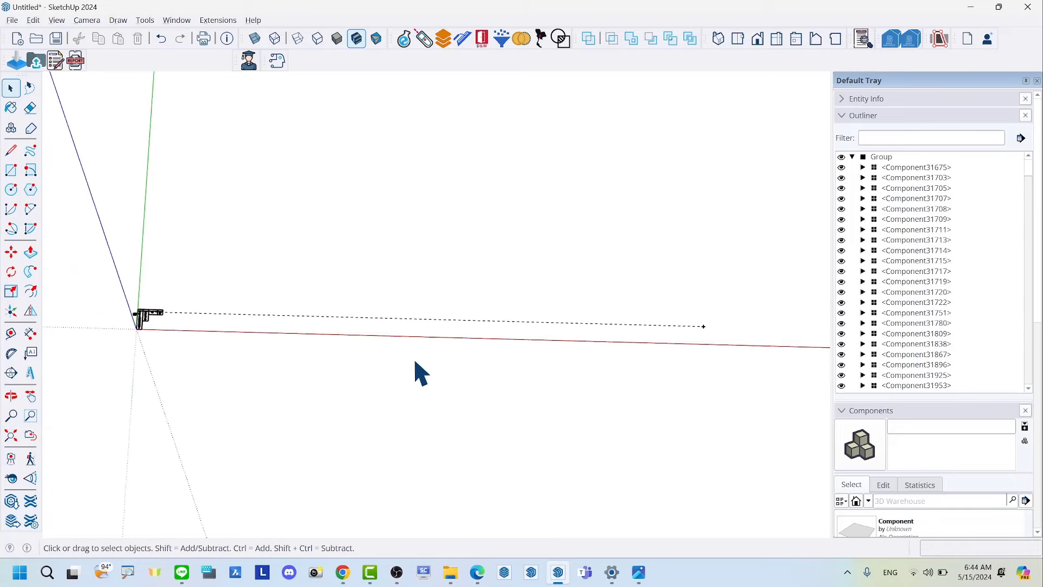
Zoom into the foundation plan around grid axes 1–5
scroll(180, 304, up, 3)
scroll(181, 310, up, 3)
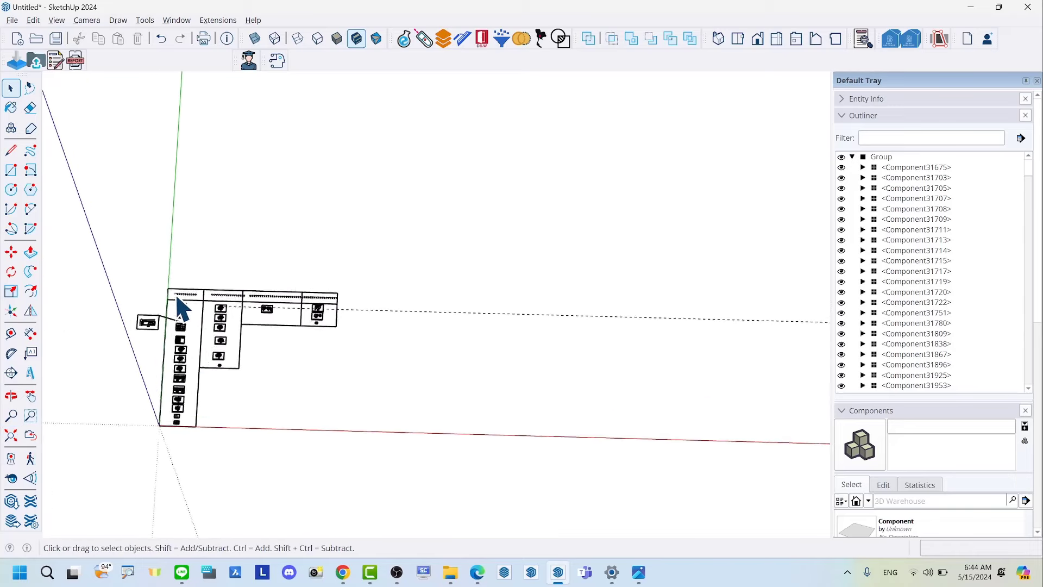
scroll(210, 309, up, 3)
scroll(264, 331, up, 3)
scroll(265, 331, up, 3)
scroll(266, 332, up, 3)
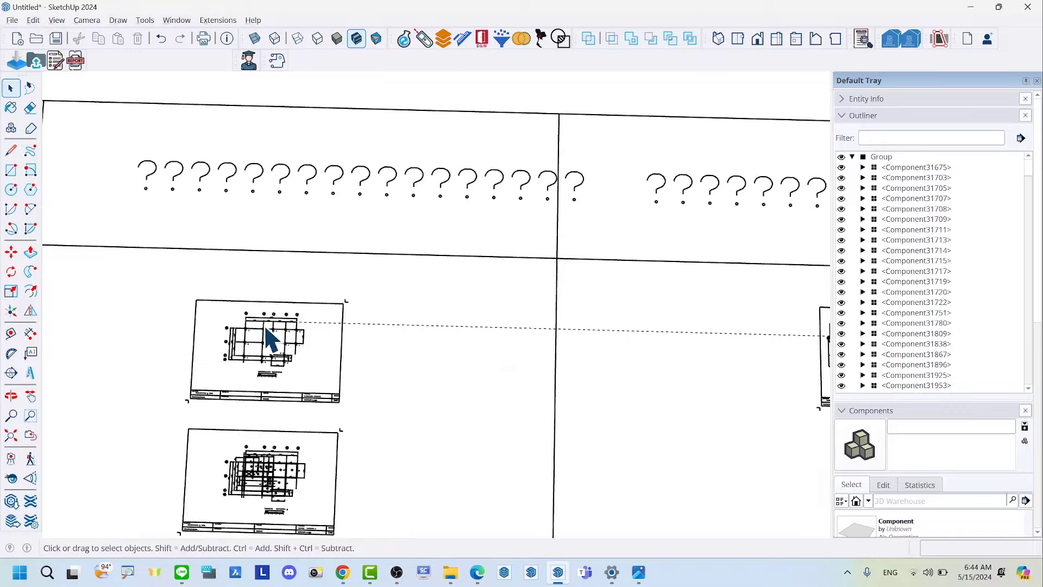
scroll(268, 331, up, 3)
scroll(269, 326, up, 2)
scroll(270, 328, up, 2)
scroll(270, 331, up, 3)
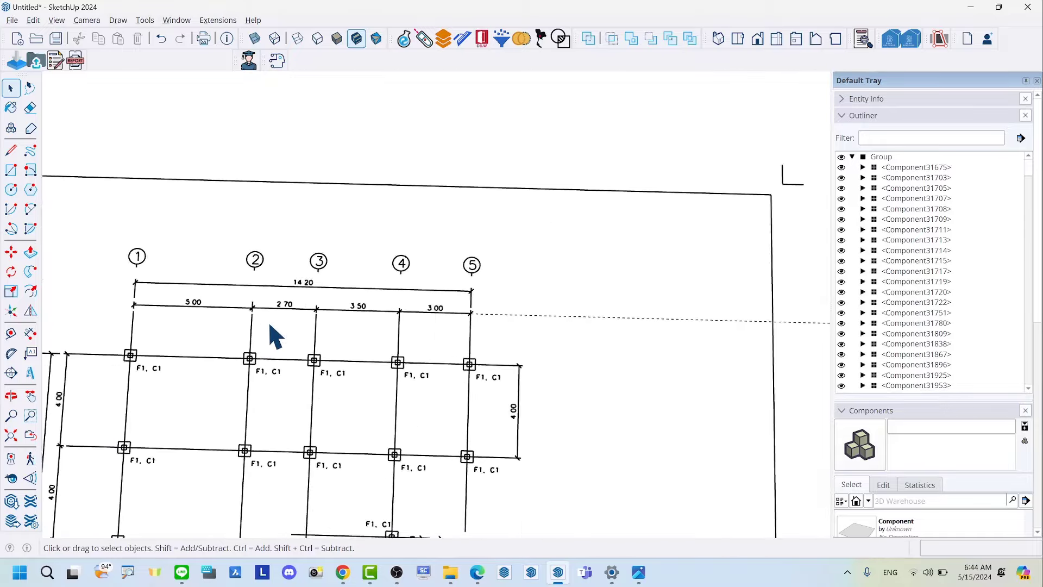
scroll(270, 333, up, 2)
scroll(270, 332, up, 2)
Dimension axis 1 to axis 5 as 14.20 m, placed above the grid bubbles
click(31, 333)
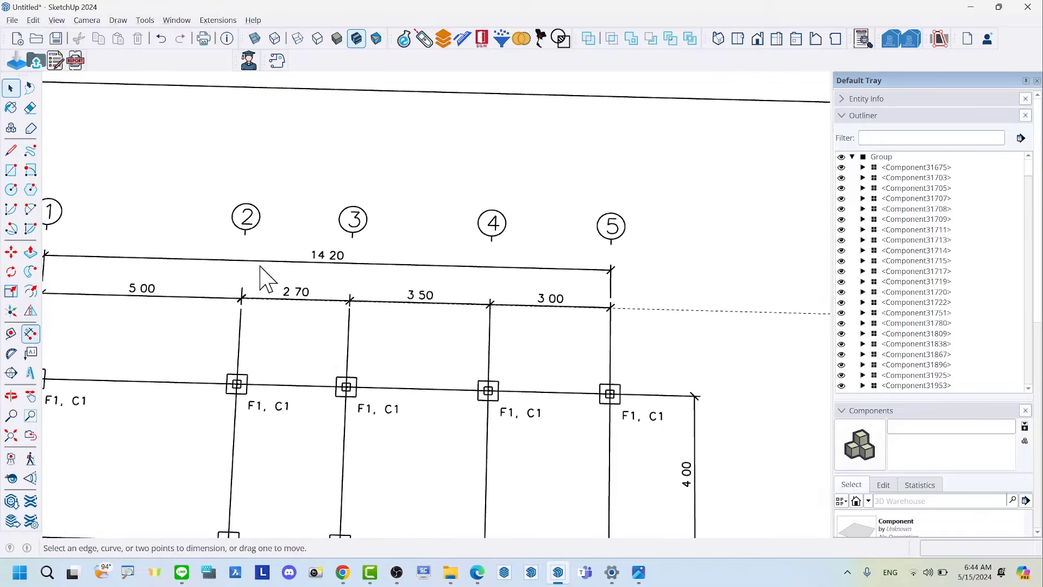
scroll(405, 266, down, 1)
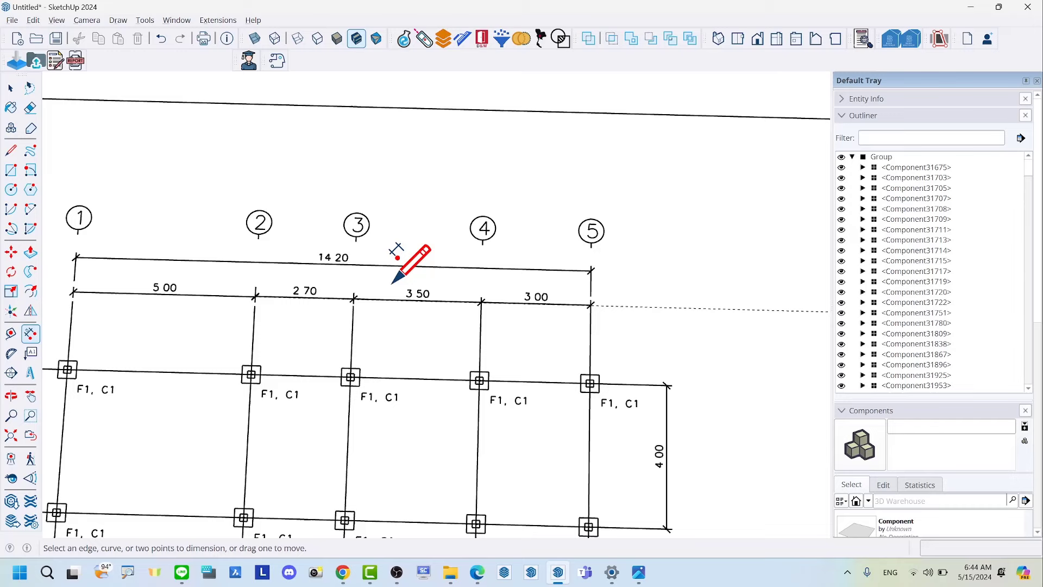
click(77, 253)
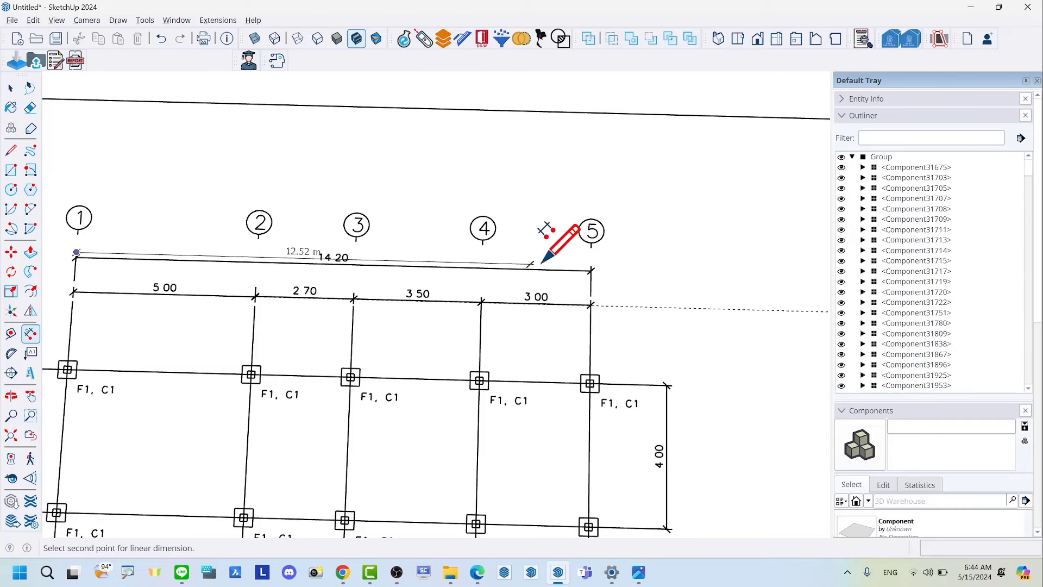
click(591, 266)
click(583, 174)
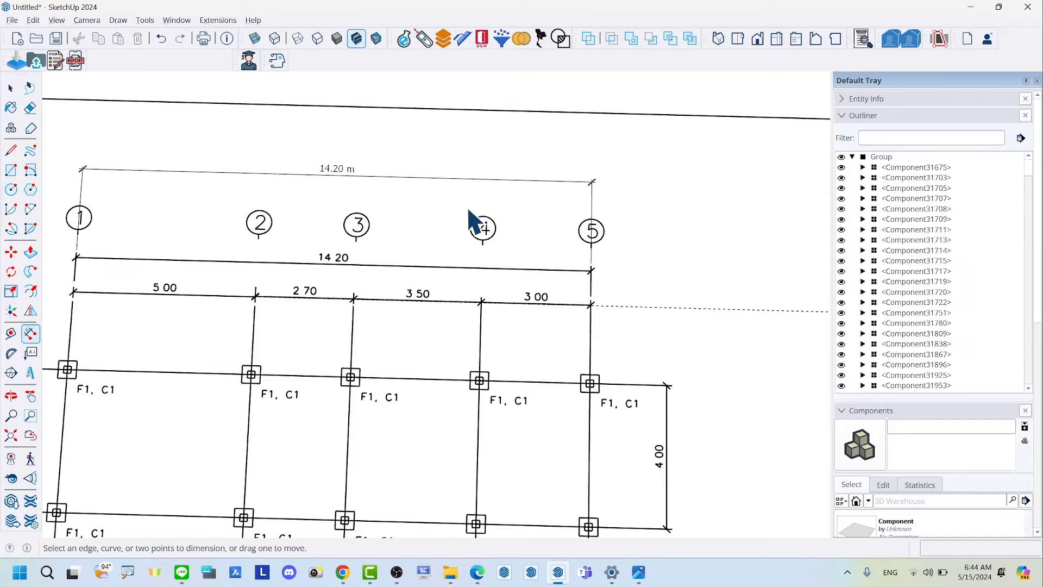
key(space)
scroll(391, 233, down, 2)
scroll(396, 239, down, 2)
scroll(458, 275, down, 2)
Zoom out and orbit to a tilted perspective showing all the rescaled sheets
scroll(445, 310, down, 1)
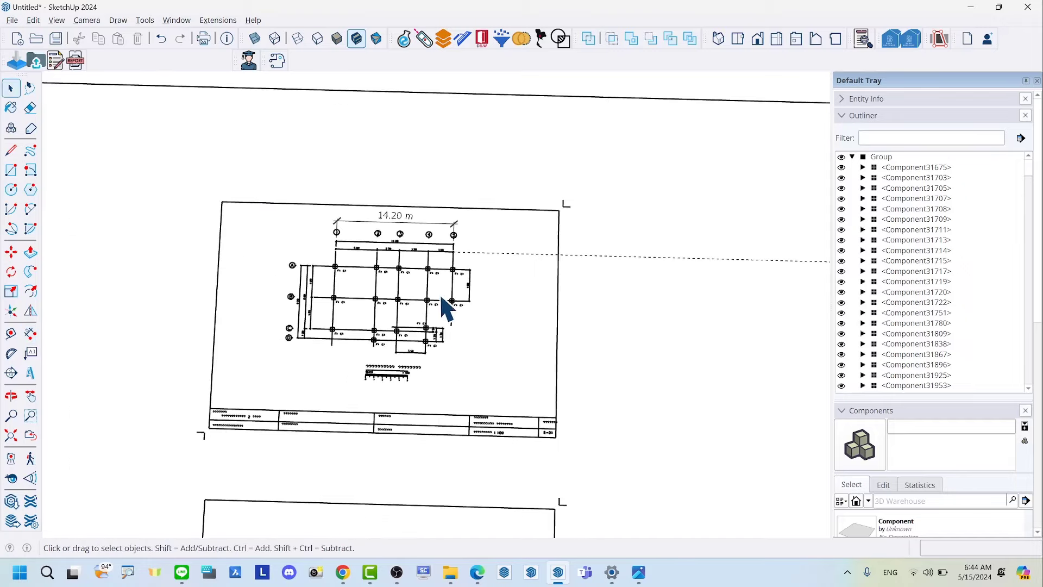
scroll(422, 256, down, 2)
scroll(426, 256, down, 2)
scroll(422, 251, down, 1)
scroll(410, 255, down, 1)
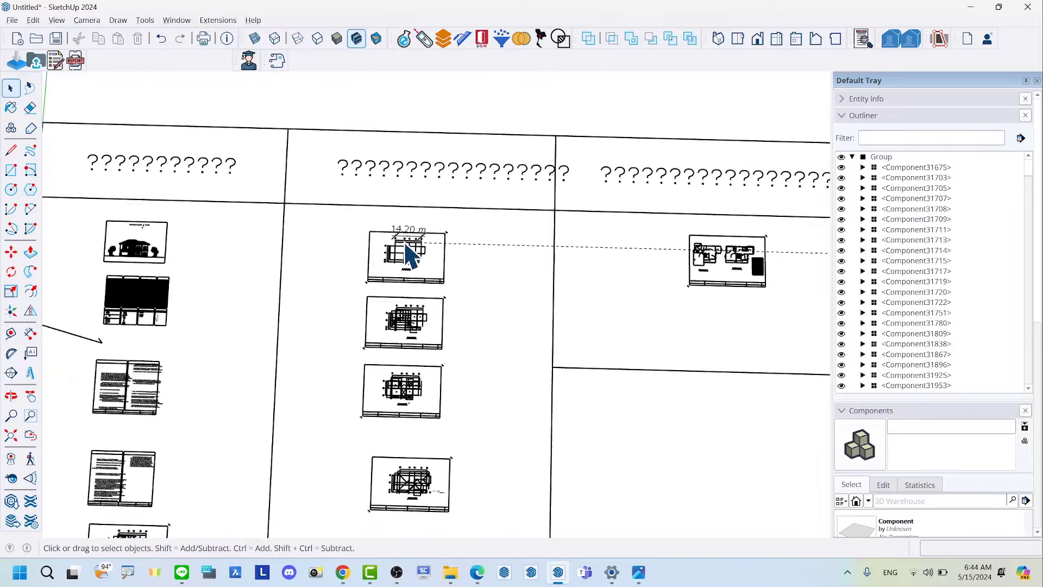
scroll(411, 255, down, 2)
mouse_move(431, 279)
middle_down()
mouse_move(326, 233)
mouse_move(303, 193)
middle_up()
Re-orbit the sheet layout to a new tilted angle and fine-tune the zoom
scroll(303, 194, down, 1)
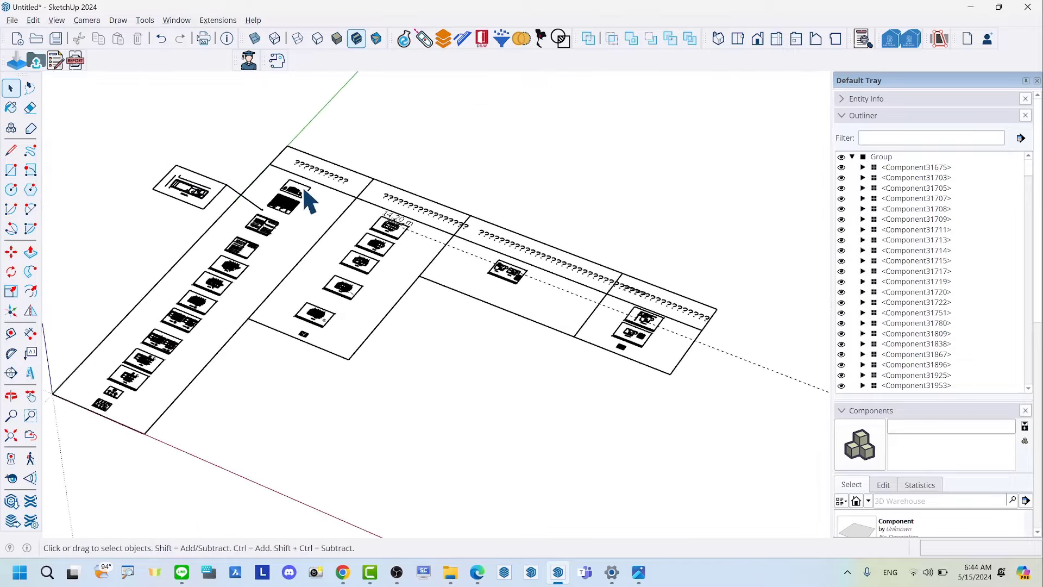
scroll(146, 210, up, 1)
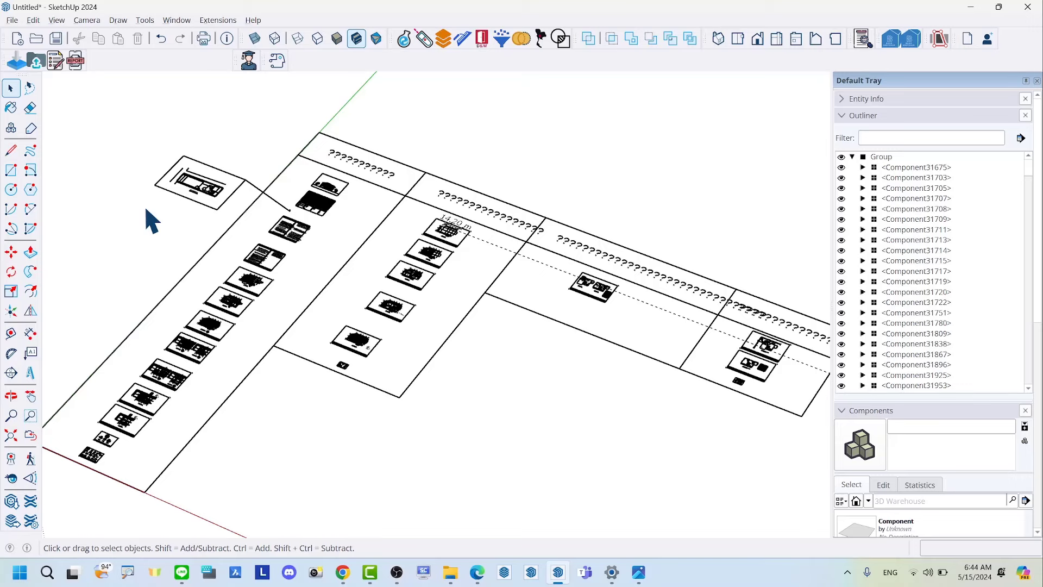
middle_drag(146, 210, 350, 167)
scroll(435, 186, down, 1)
scroll(512, 314, down, 1)
scroll(405, 226, up, 1)
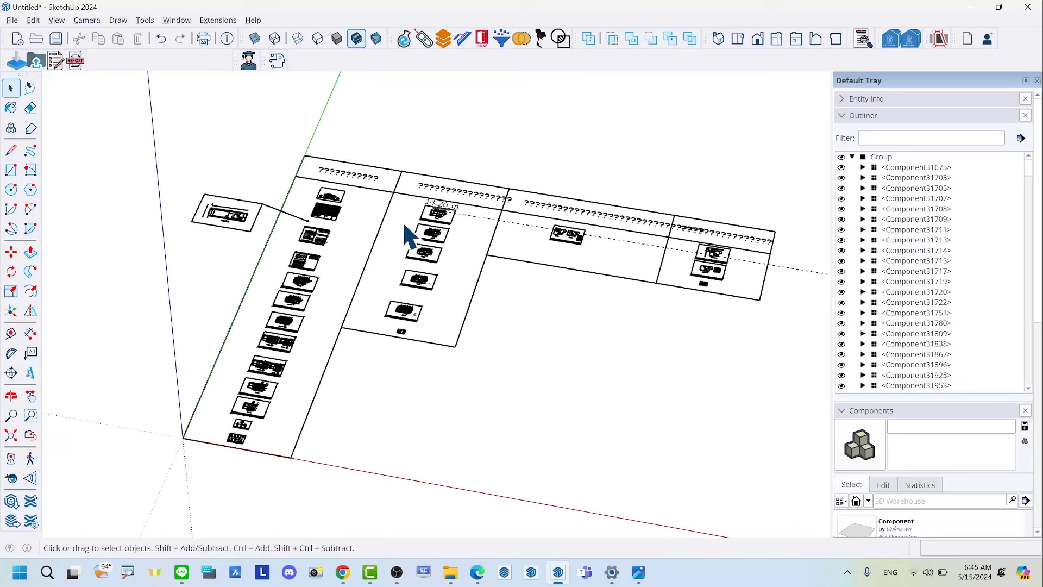
scroll(402, 224, up, 1)
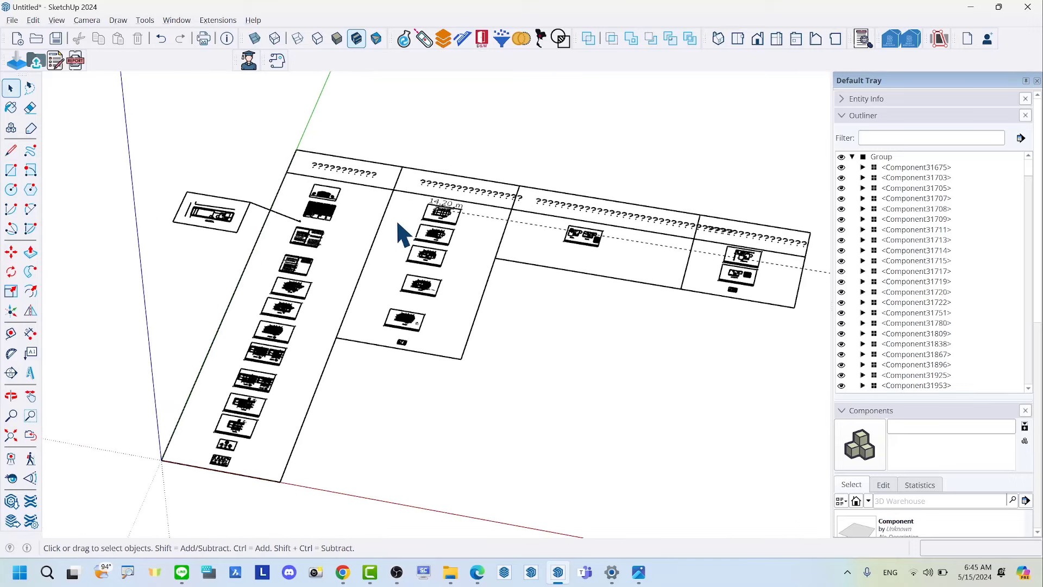